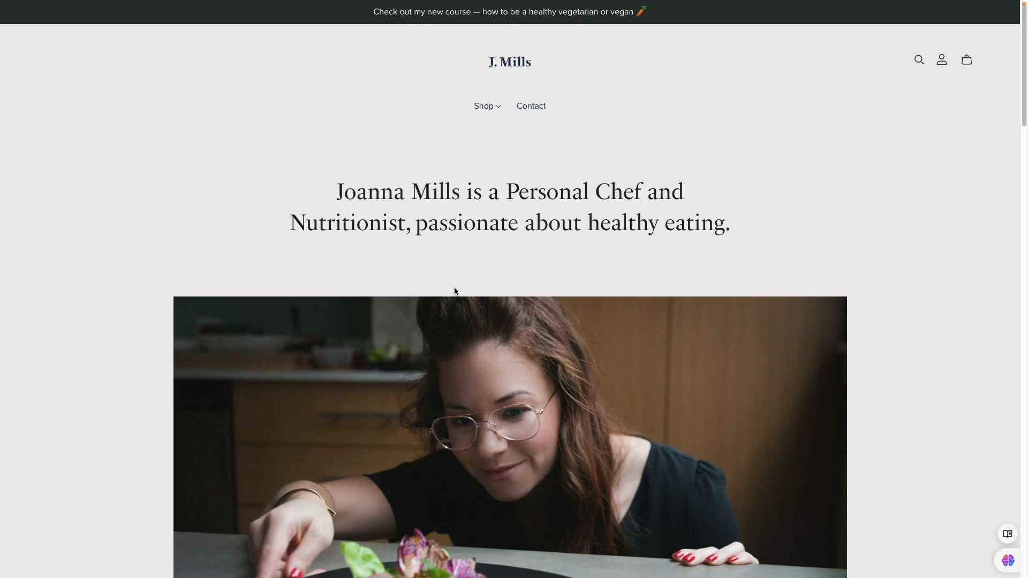
pyautogui.scroll(-3, 455, 291)
pyautogui.scroll(3, 455, 291)
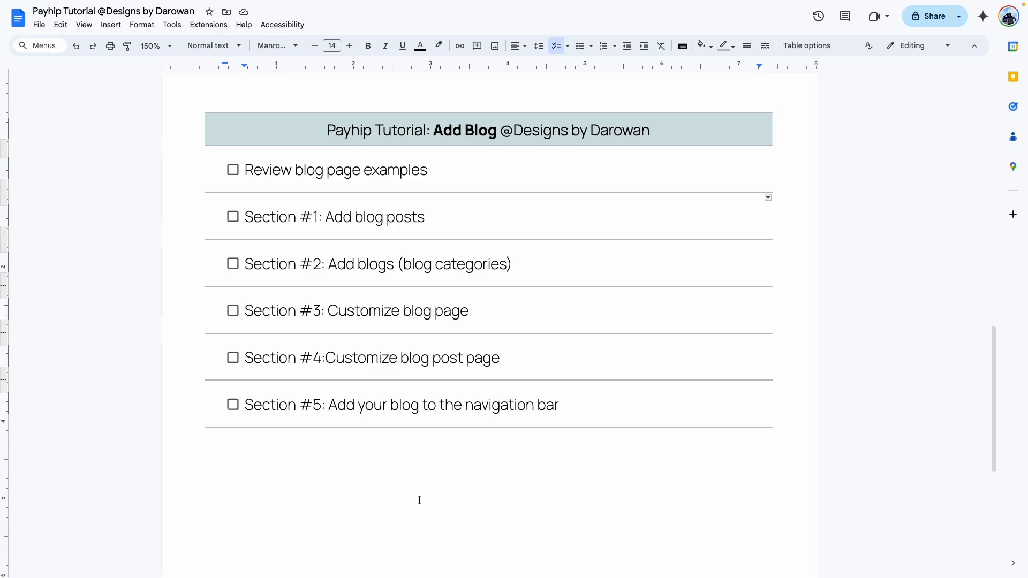
# Review the Home Page Design and Add Blog checklists in the Payhip tutorial document.
pyautogui.scroll(10, 419, 500)
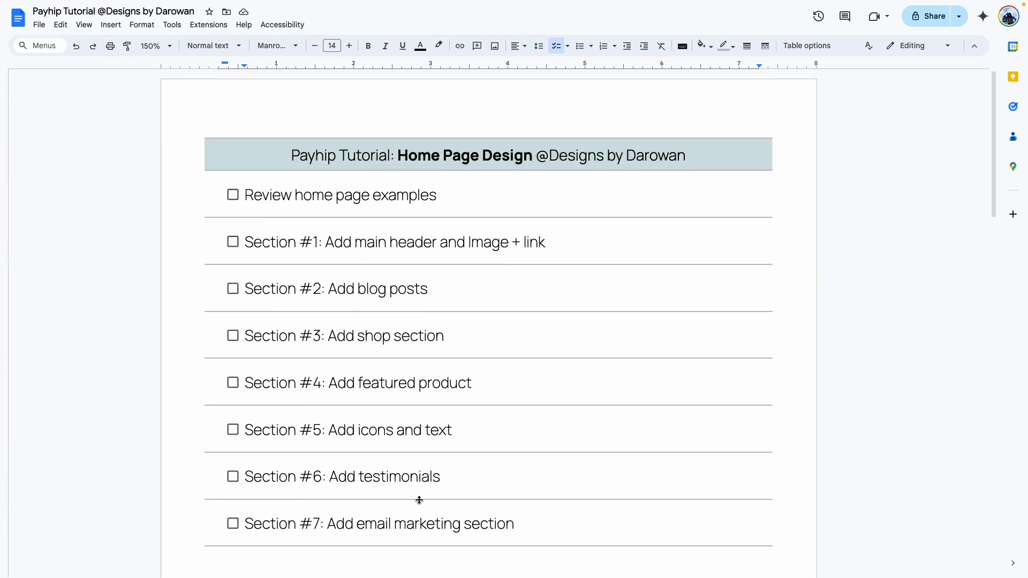
pyautogui.scroll(-1, 419, 500)
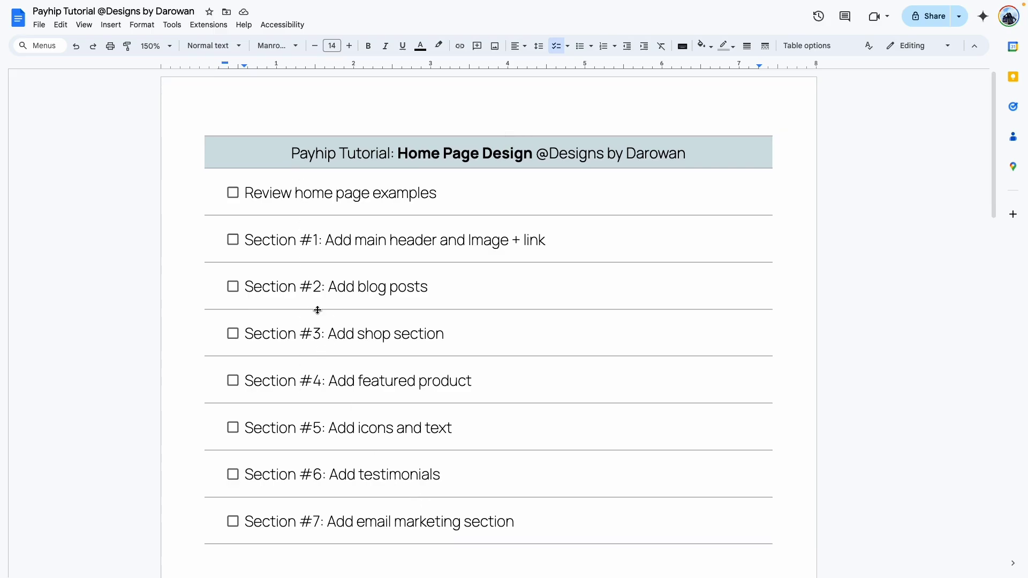
pyautogui.moveTo(242, 286); pyautogui.dragTo(435, 291)
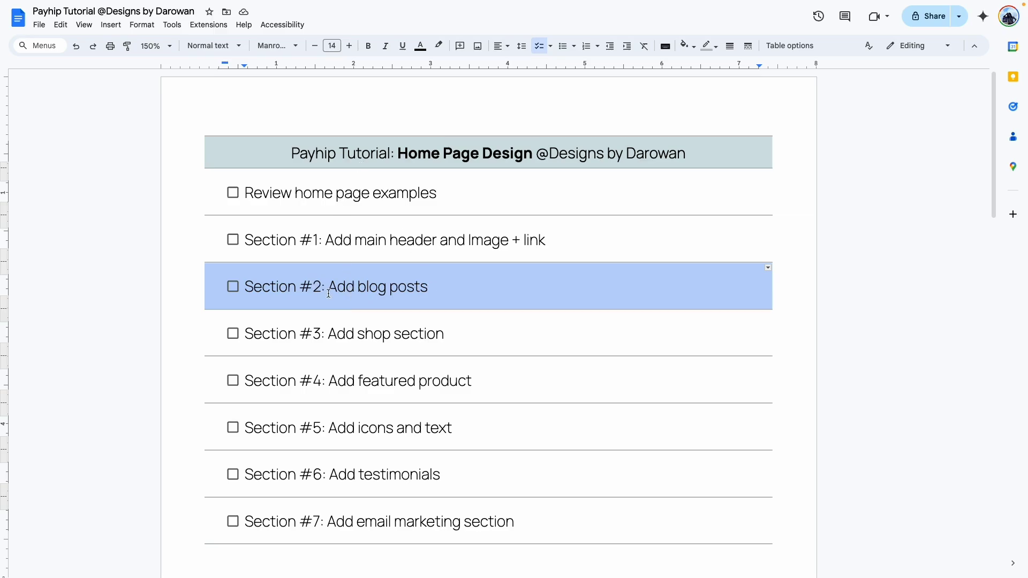
pyautogui.scroll(-1, 328, 289)
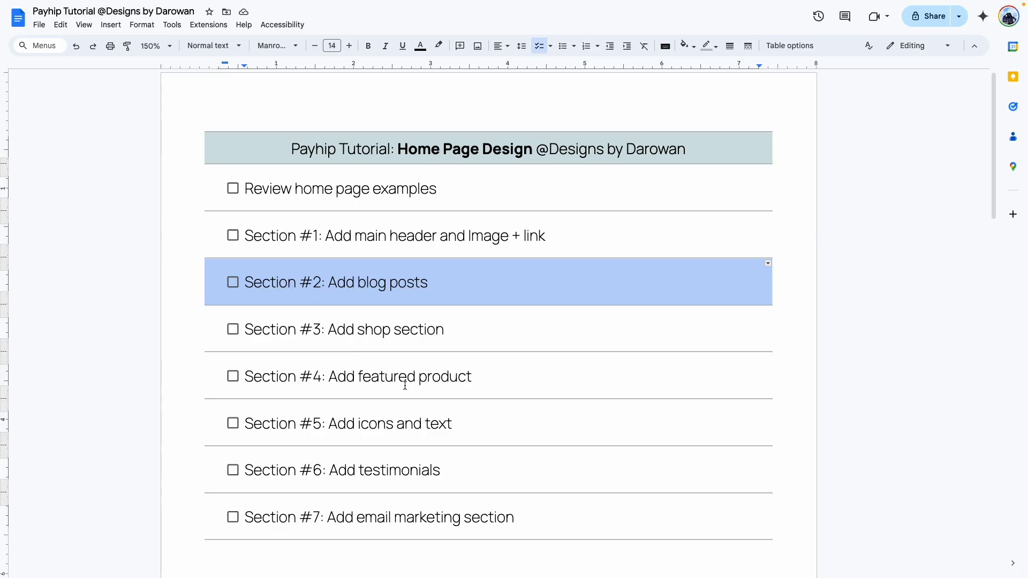
pyautogui.scroll(-15, 405, 386)
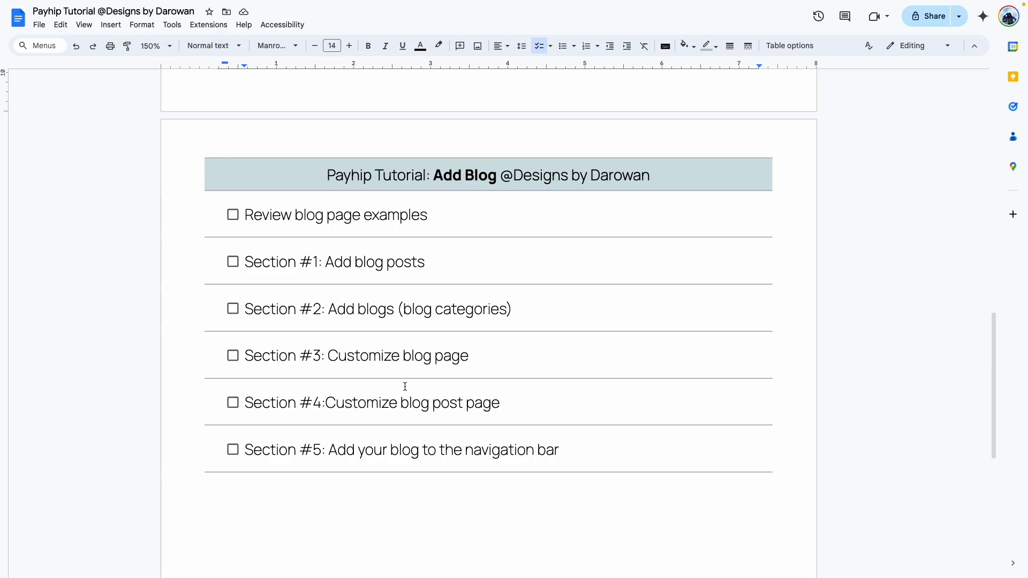
pyautogui.scroll(-2, 405, 386)
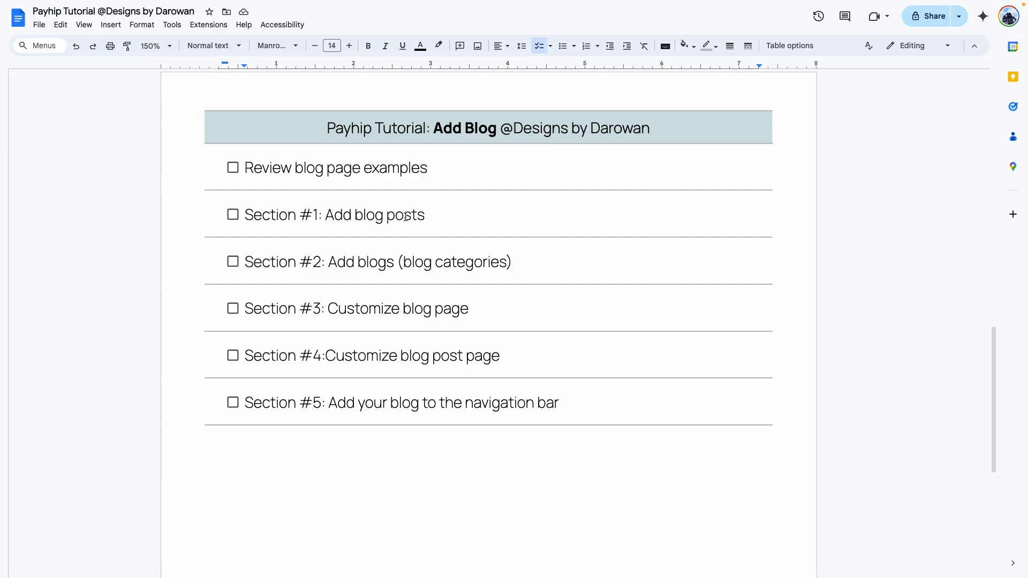
pyautogui.click(396, 262)
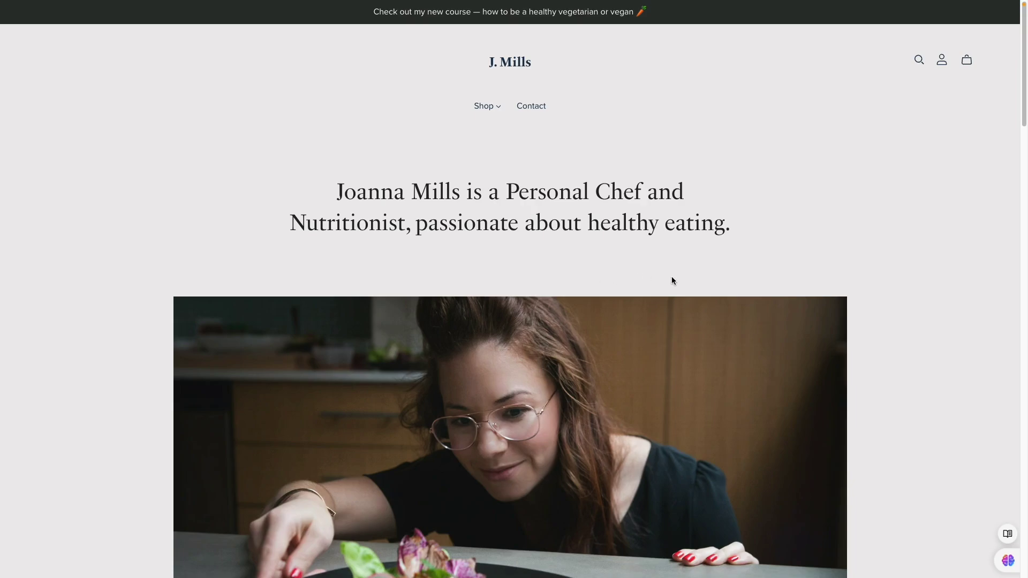
# Examine the example store's home page sections, from the books and shop collections to the latest blog posts.
pyautogui.scroll(-10, 672, 278)
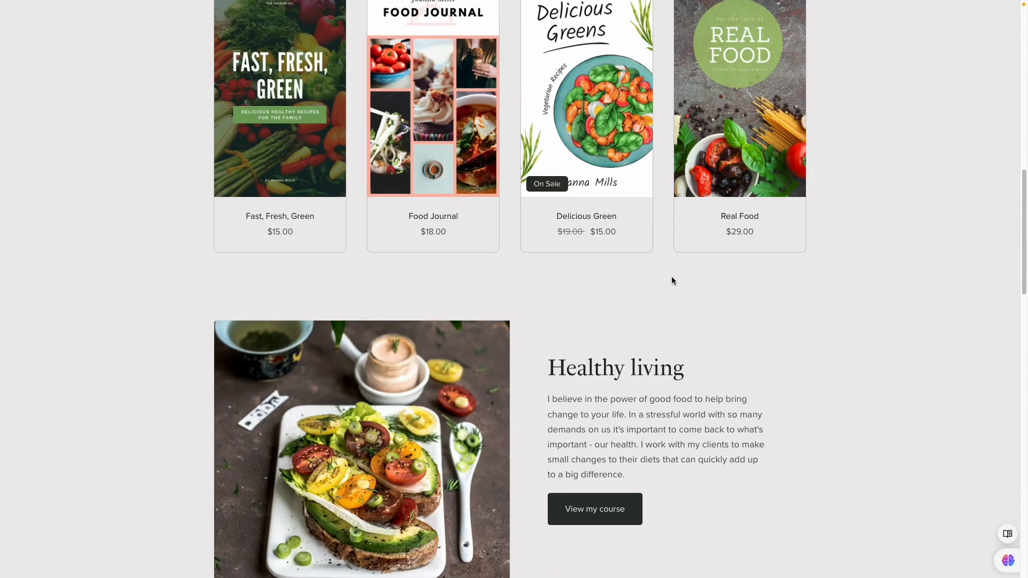
pyautogui.scroll(-3, 672, 280)
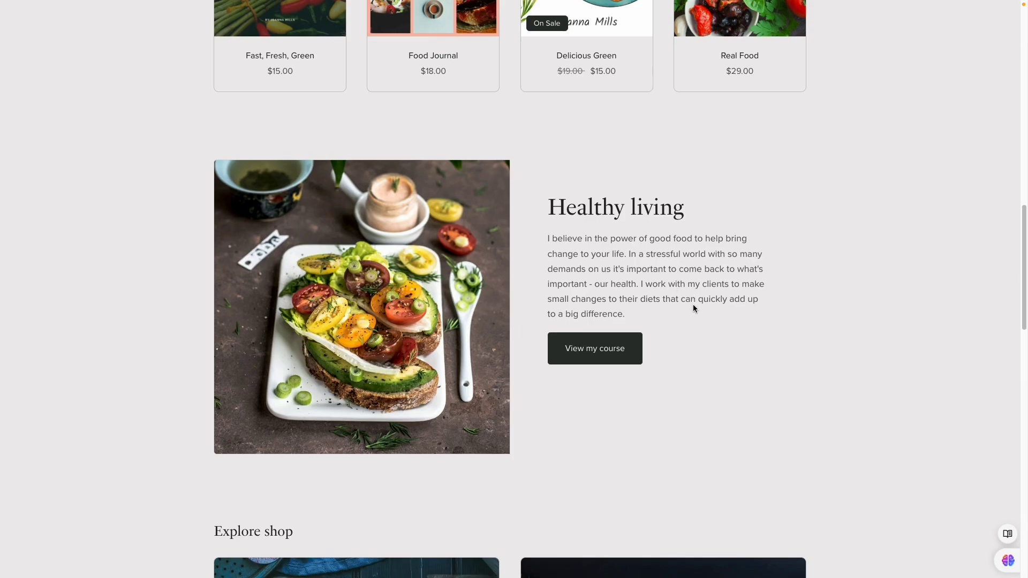
pyautogui.scroll(-7, 692, 303)
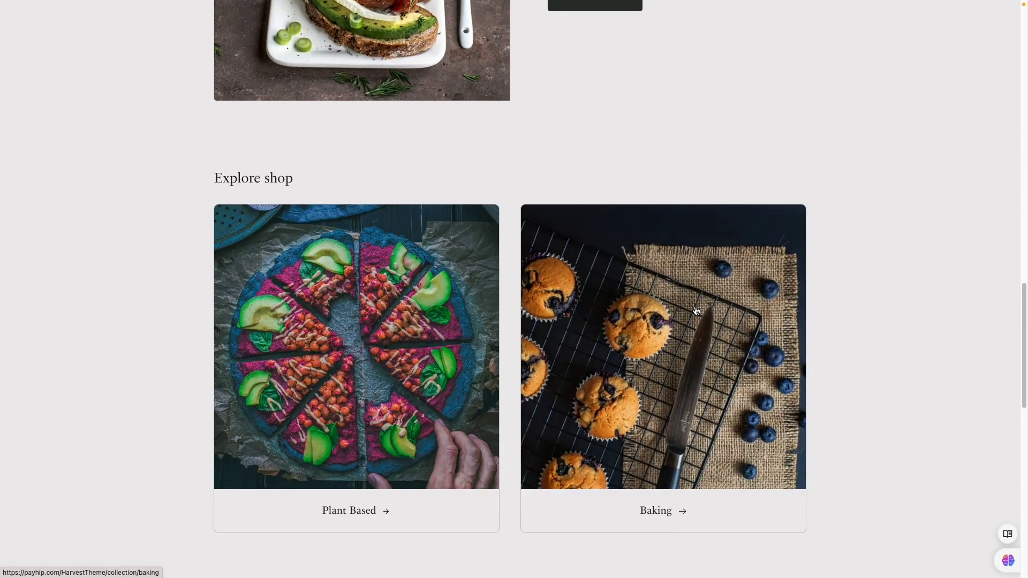
pyautogui.scroll(-5, 696, 309)
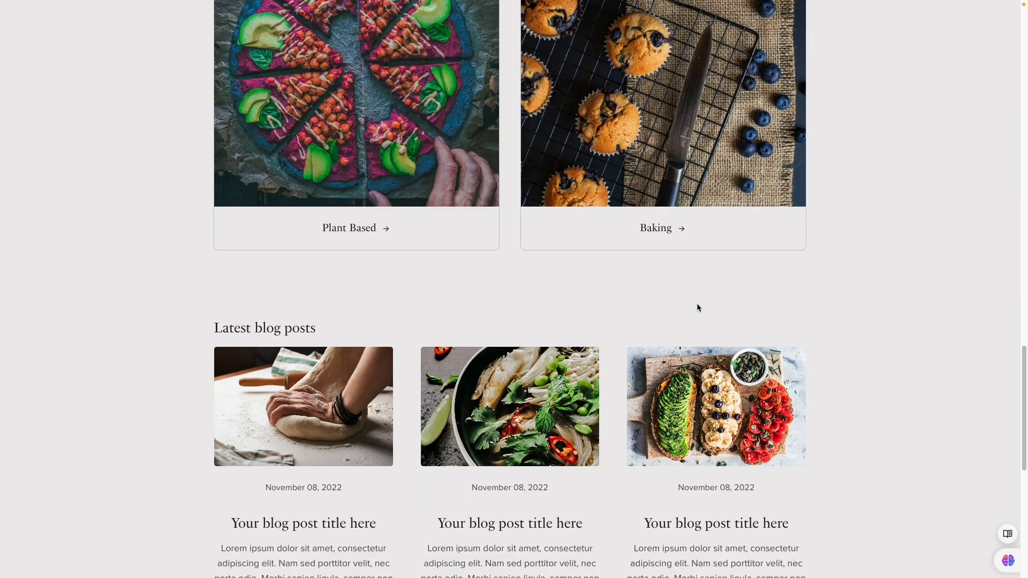
pyautogui.scroll(20, 698, 307)
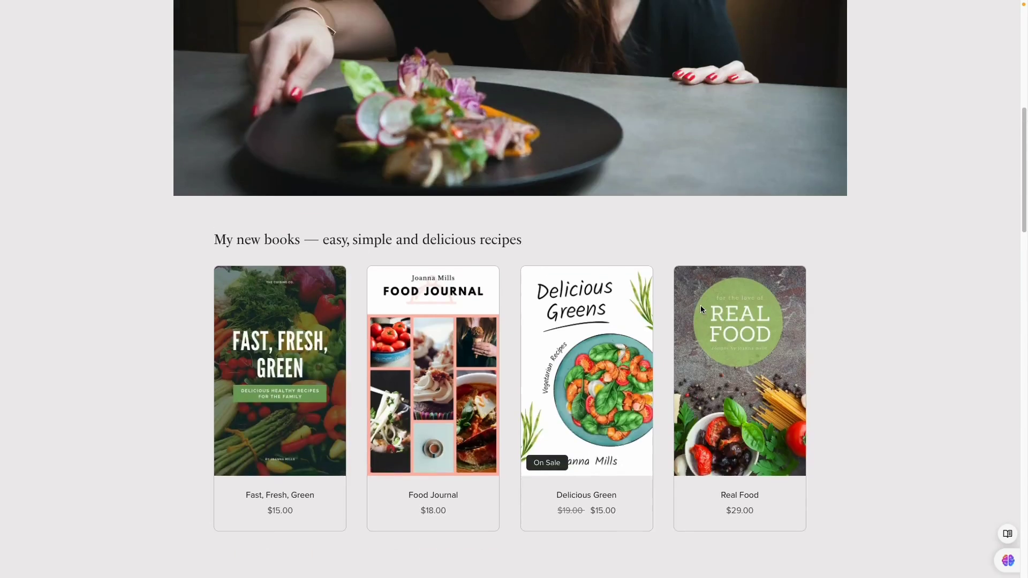
pyautogui.scroll(-13, 701, 308)
pyautogui.scroll(-14, 701, 309)
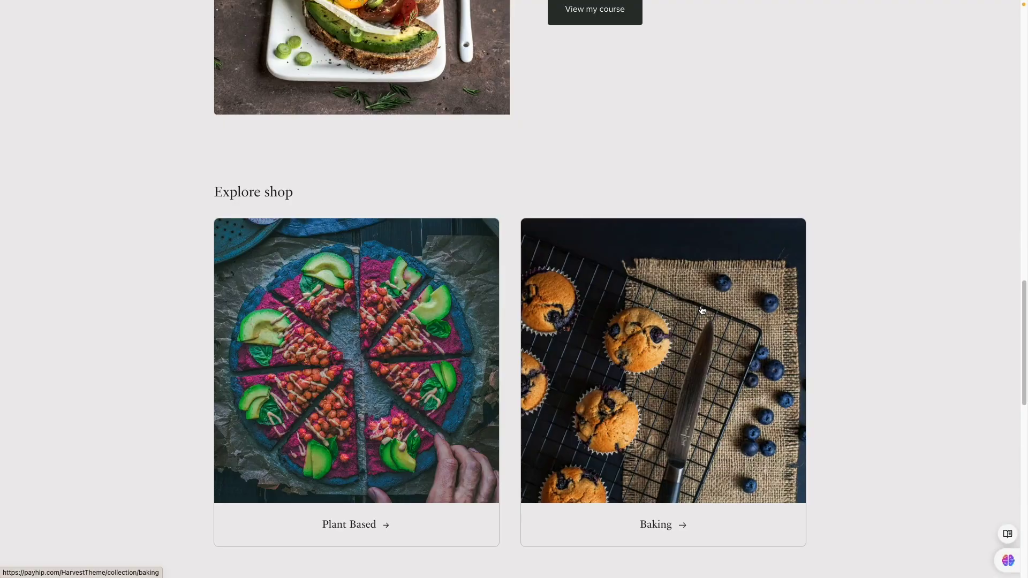
pyautogui.scroll(-4, 807, 321)
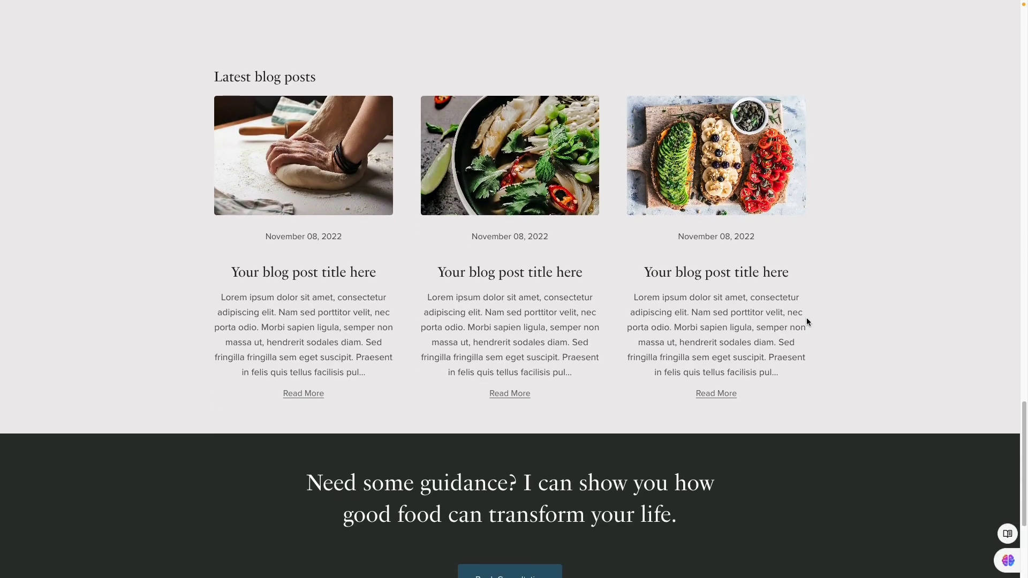
pyautogui.scroll(14, 807, 321)
pyautogui.scroll(20, 807, 321)
pyautogui.scroll(-8, 806, 322)
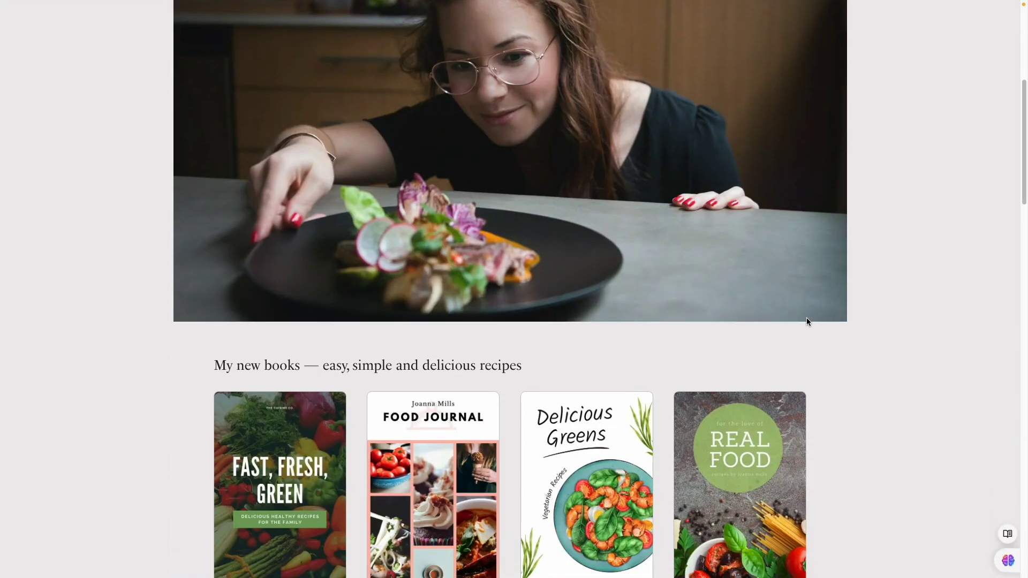
pyautogui.scroll(-18, 807, 321)
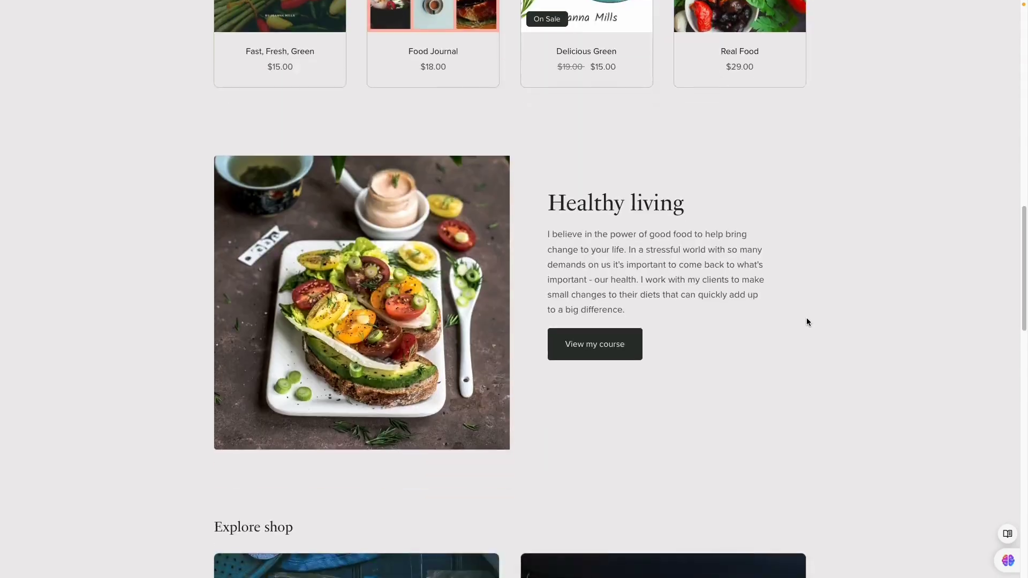
pyautogui.scroll(-10, 806, 321)
pyautogui.scroll(6, 807, 214)
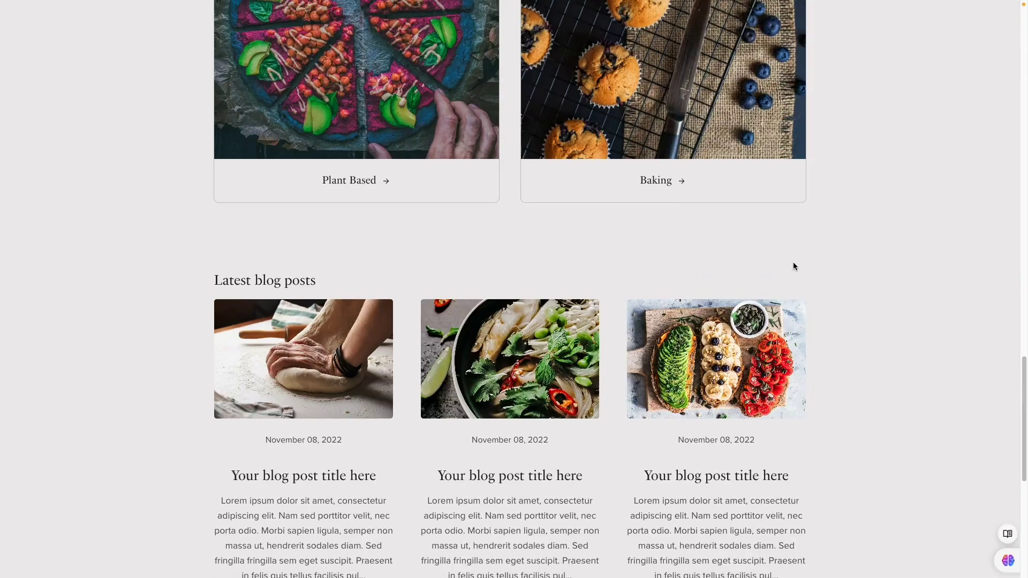
pyautogui.scroll(-2, 324, 253)
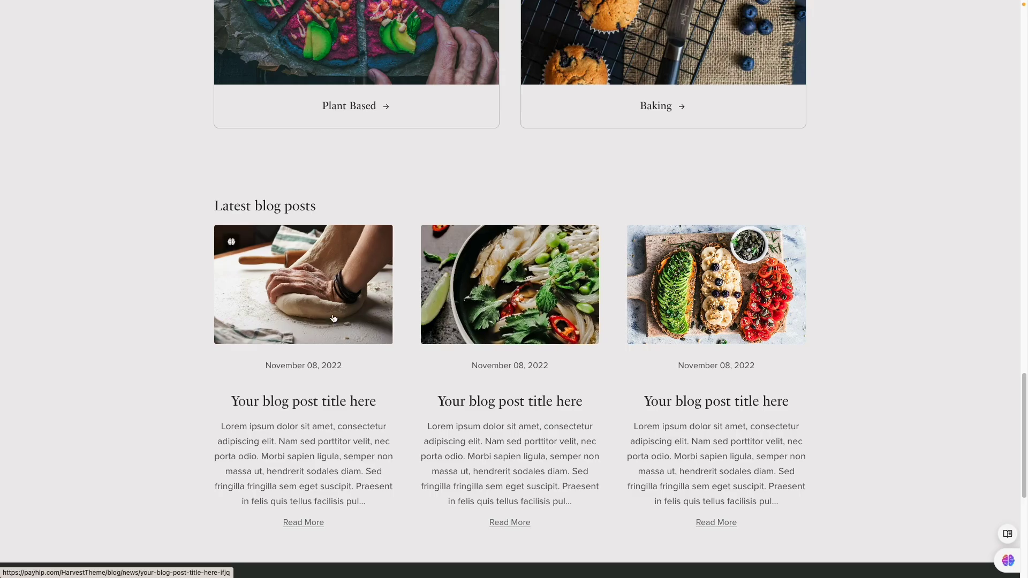
# Open the first of the latest blog posts and examine its layout, along with the Google Sheets Debt Payoff Tracker example post.
pyautogui.click(323, 288)
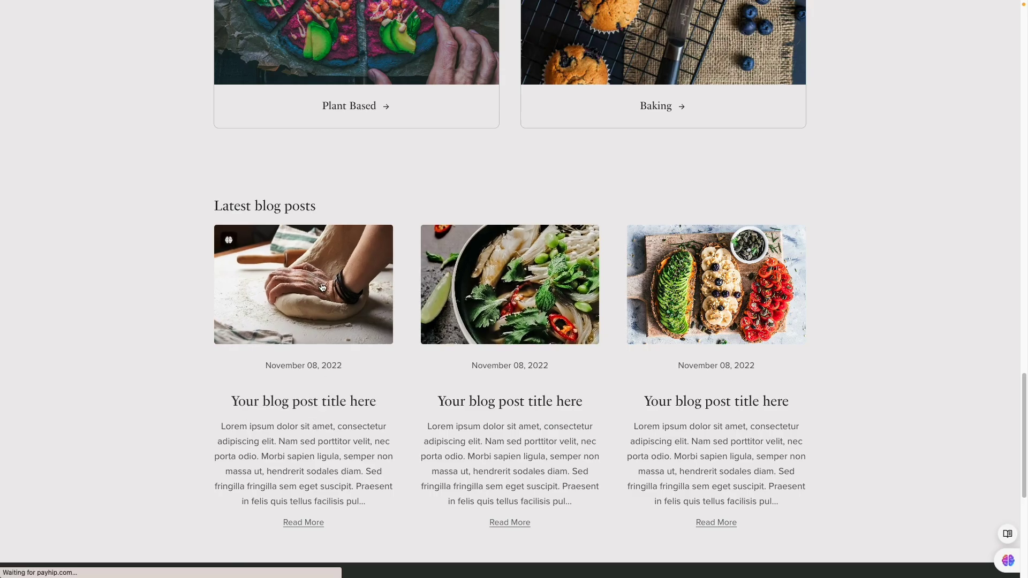
pyautogui.scroll(-10, 372, 282)
pyautogui.scroll(-4, 373, 286)
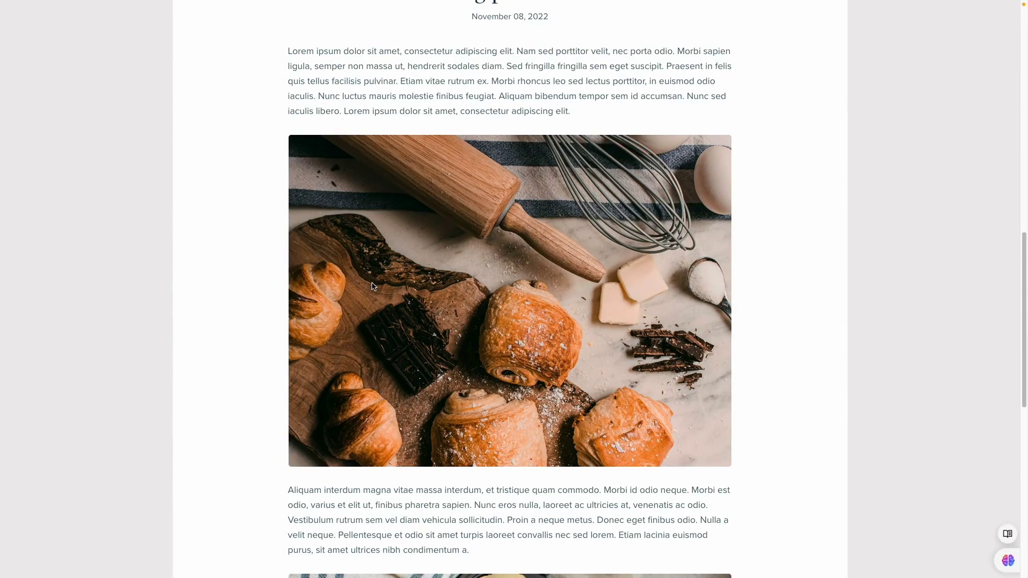
pyautogui.scroll(10, 374, 288)
pyautogui.scroll(-7, 377, 289)
pyautogui.scroll(-14, 378, 289)
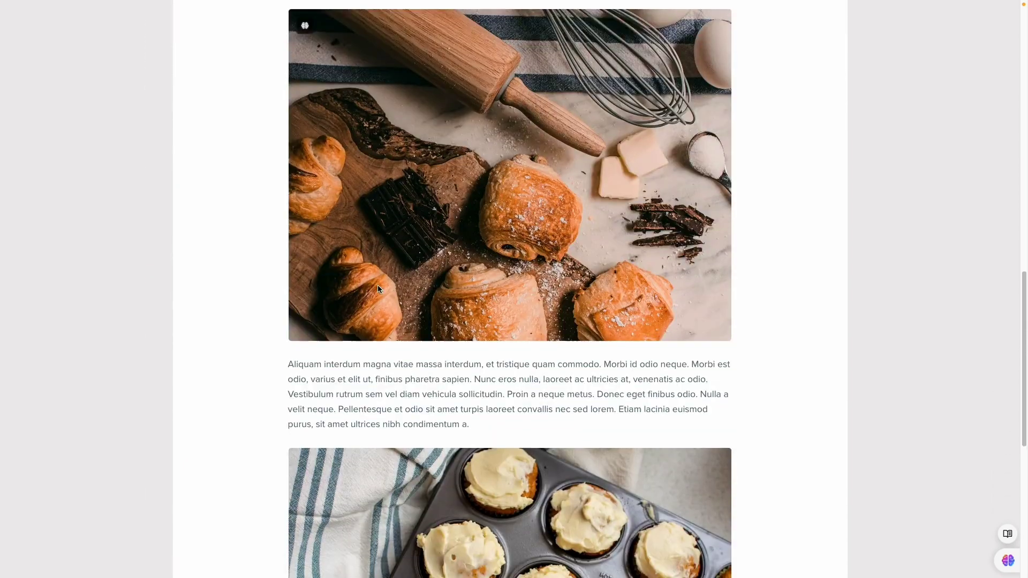
pyautogui.scroll(20, 378, 289)
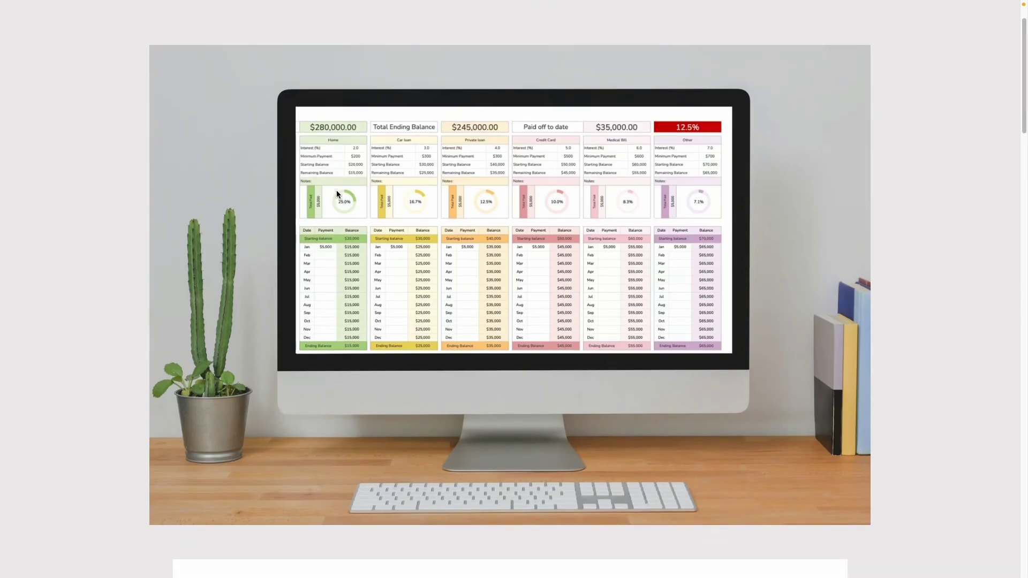
pyautogui.scroll(-10, 336, 191)
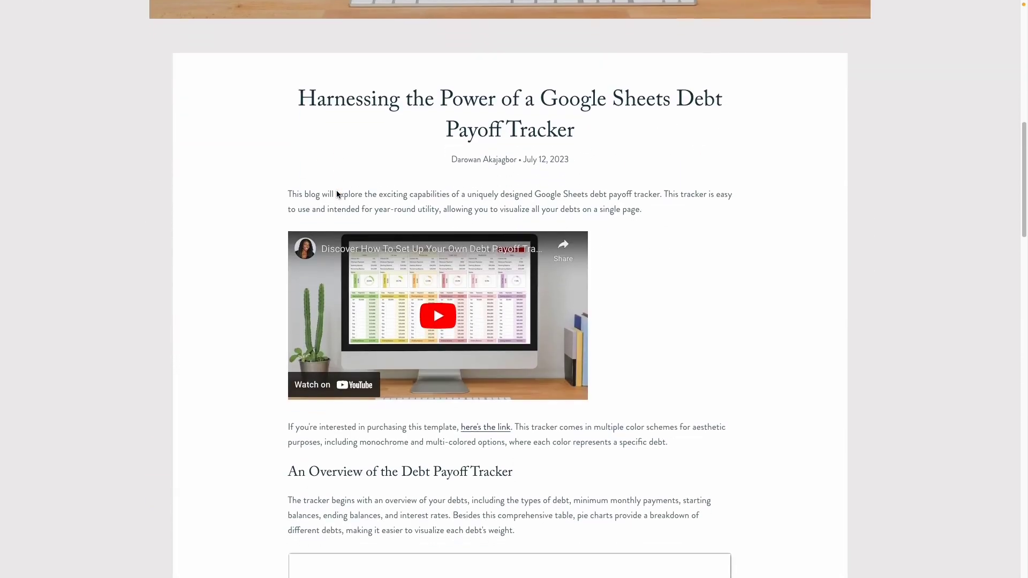
pyautogui.scroll(-2, 337, 194)
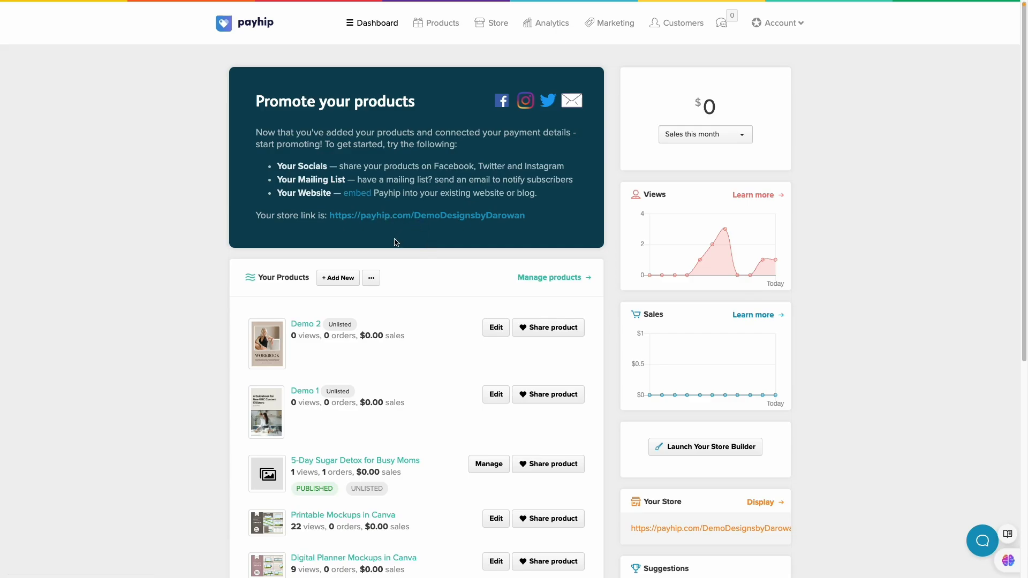
# Open the blog post management page from the Payhip dashboard and start a new blog post.
pyautogui.scroll(-6, 846, 293)
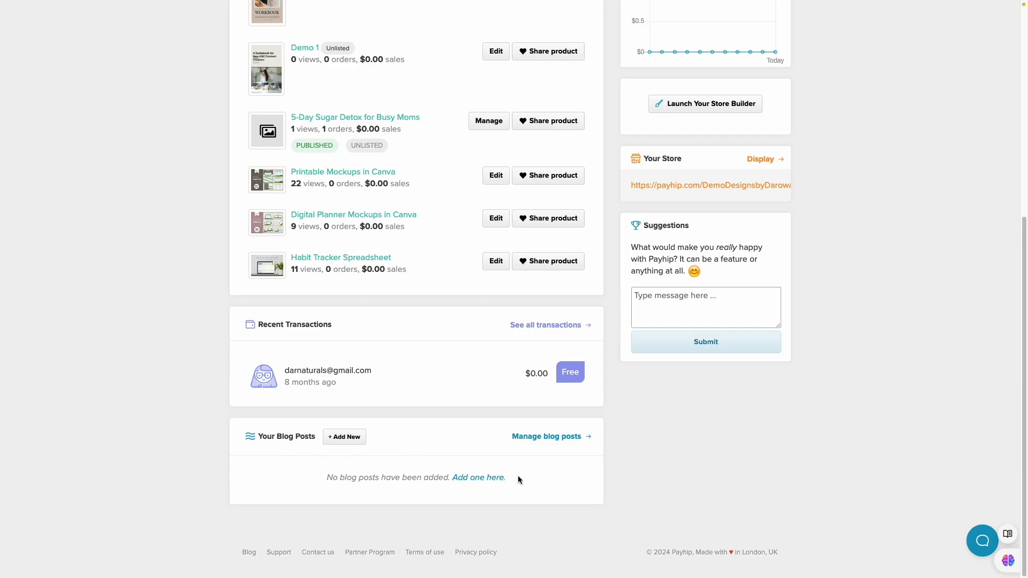
pyautogui.click(550, 442)
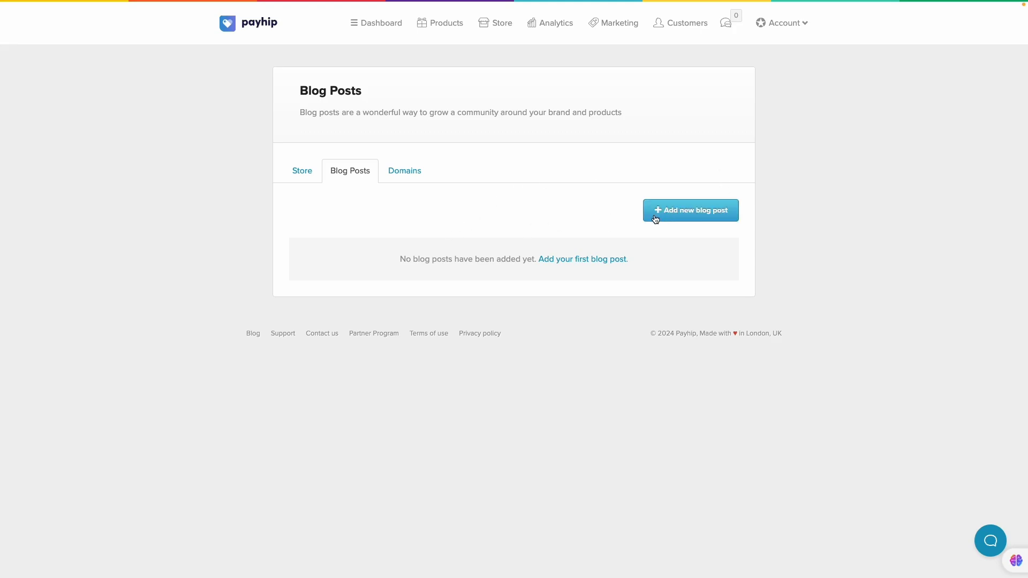
pyautogui.click(672, 216)
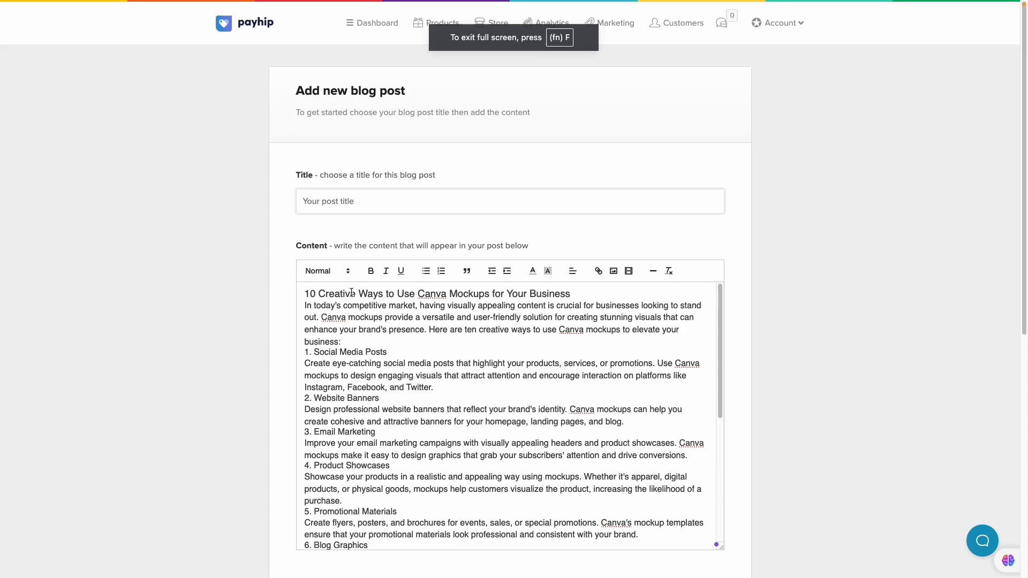
# Insert blank lines in the post content to separate the introduction and the numbered sections.
pyautogui.scroll(-1, 394, 408)
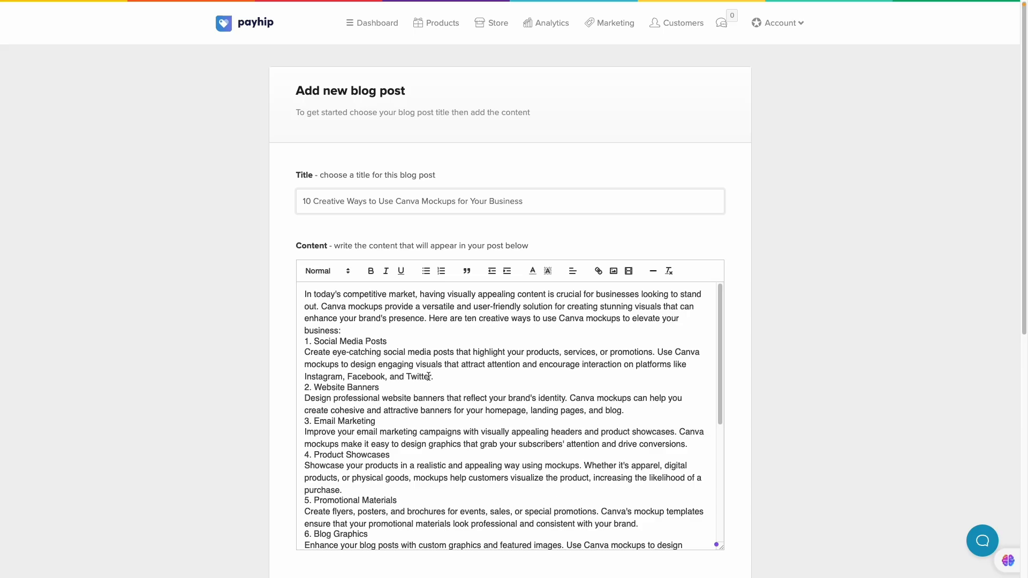
pyautogui.click(342, 331)
pyautogui.press('Return')
pyautogui.moveTo(387, 353); pyautogui.dragTo(303, 290)
pyautogui.click(435, 389)
pyautogui.press('Return')
pyautogui.click(625, 435)
pyautogui.press('Return')
# Check the text style of the Conclusion heading and look over the spacing of the post content.
pyautogui.moveTo(304, 488); pyautogui.dragTo(356, 488)
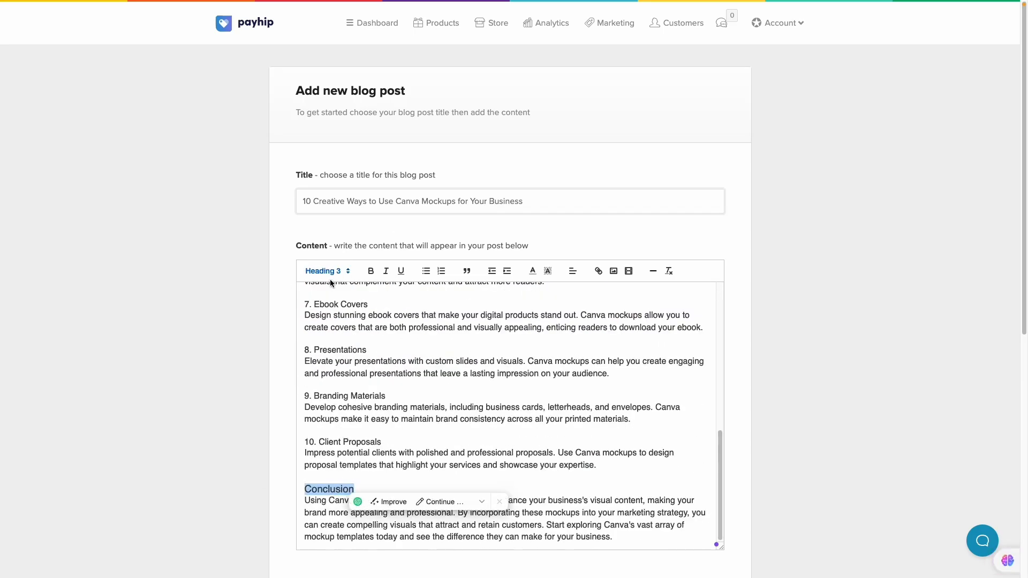
pyautogui.scroll(-2, 490, 338)
pyautogui.scroll(5, 490, 338)
pyautogui.scroll(3, 490, 338)
pyautogui.click(755, 338)
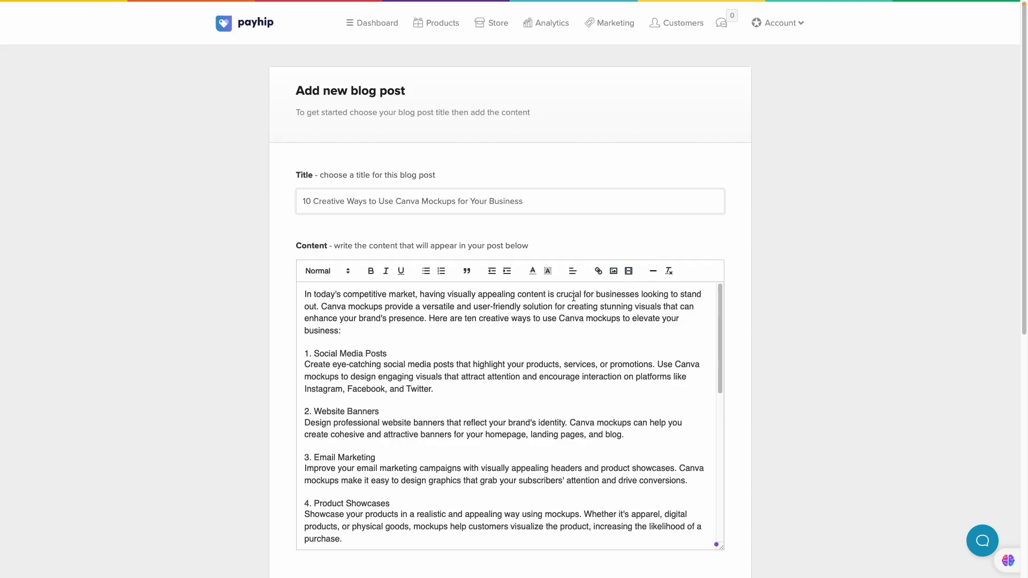
# View the embed code form for inserting a video, and close it without adding one.
pyautogui.click(629, 271)
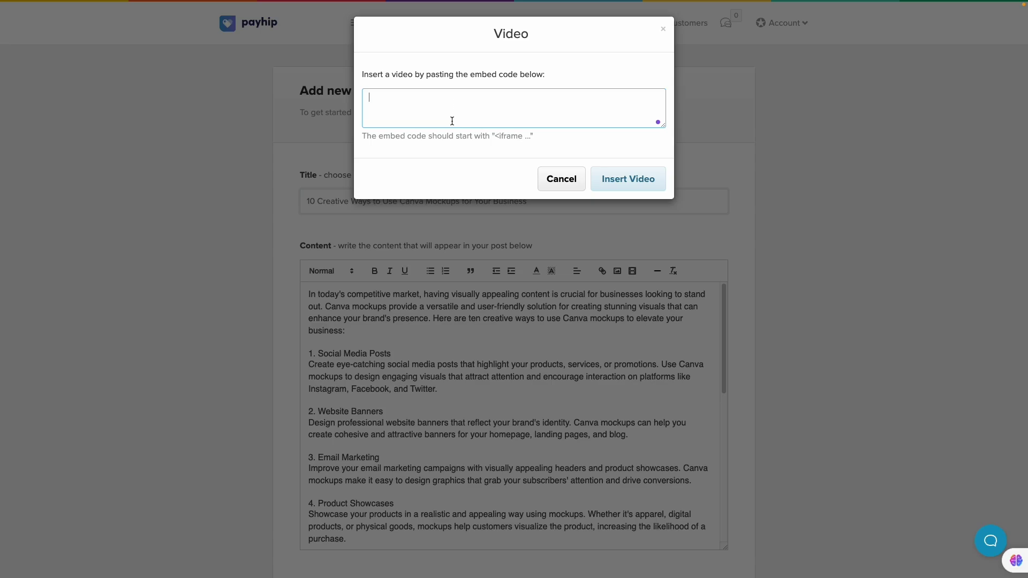
pyautogui.click(662, 28)
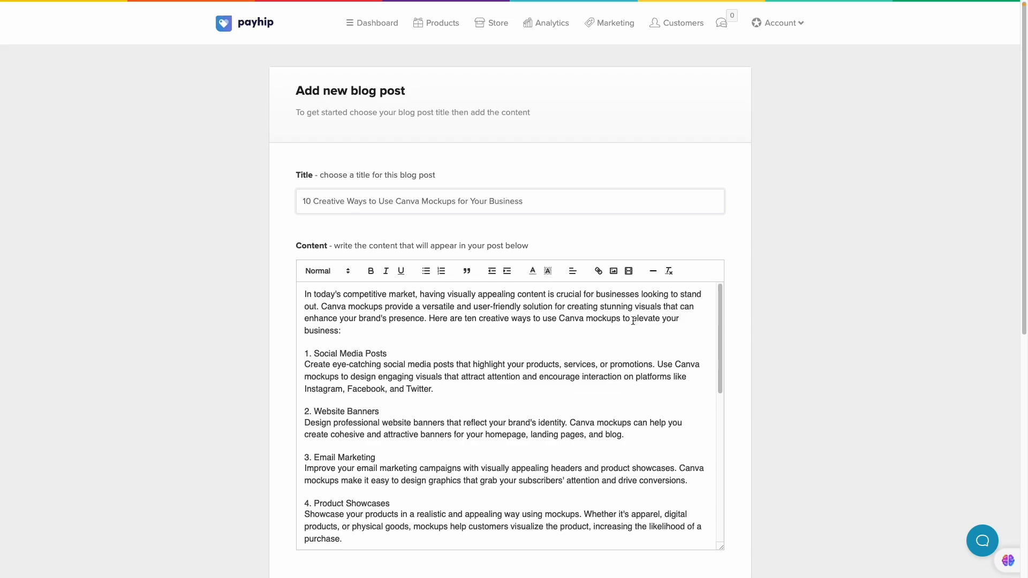
# Read the recommended minimum width for the blog post image below the content editor.
pyautogui.scroll(-10, 631, 322)
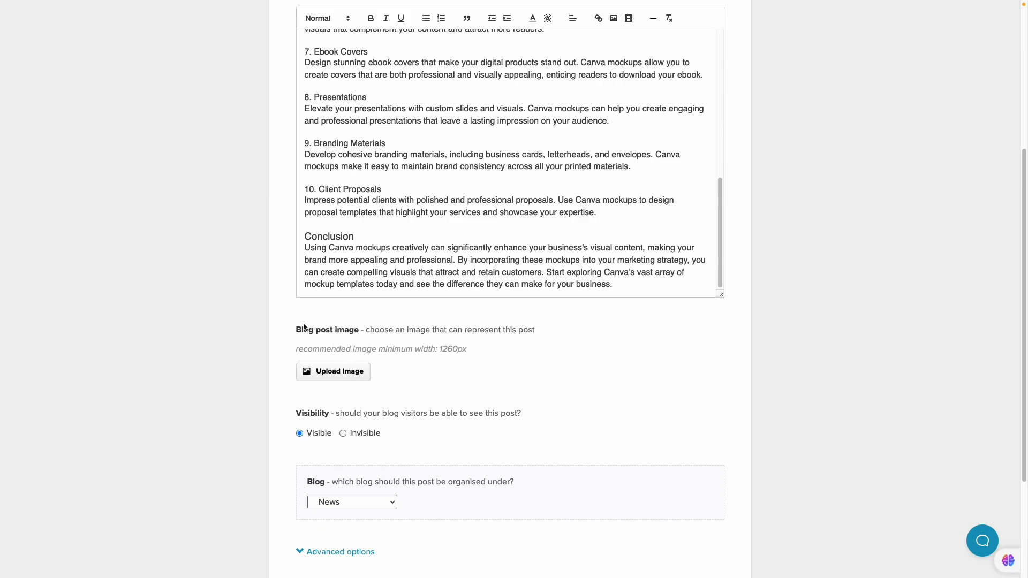
pyautogui.moveTo(296, 349); pyautogui.dragTo(480, 352)
pyautogui.click(412, 363)
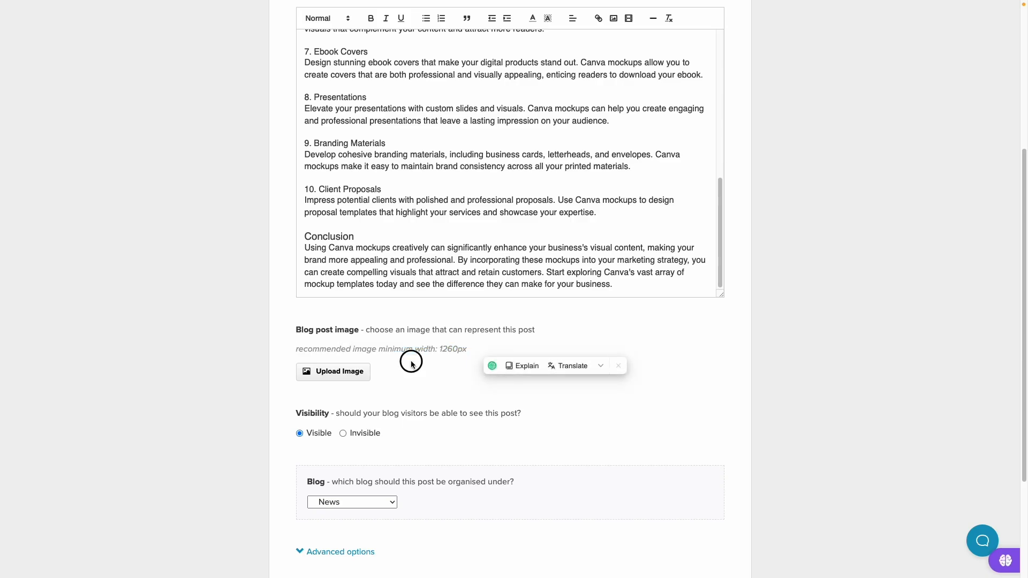
# Upload the photo of a laptop on a desk as the blog post image and paste an alt text for it.
pyautogui.click(338, 375)
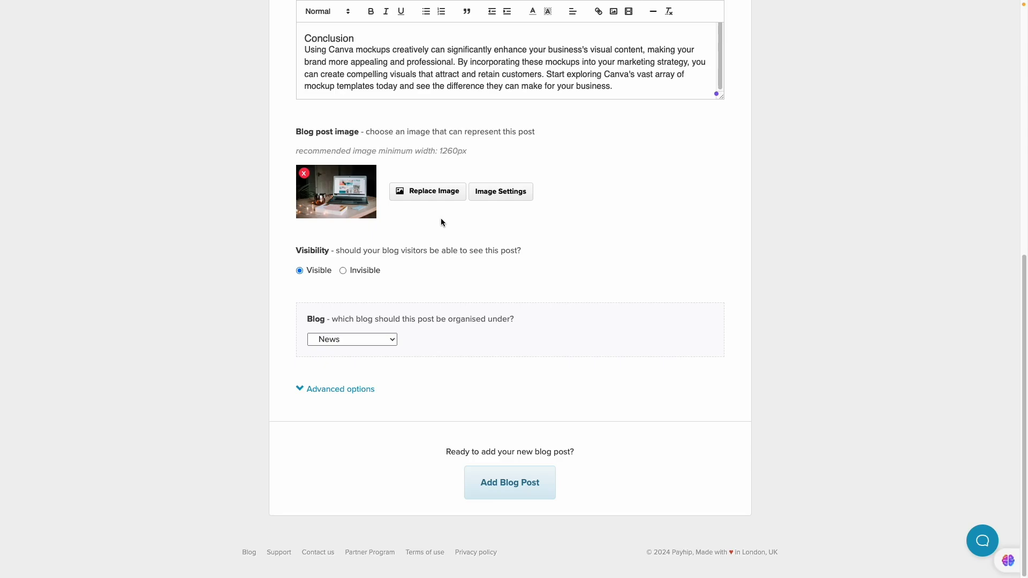
pyautogui.click(505, 193)
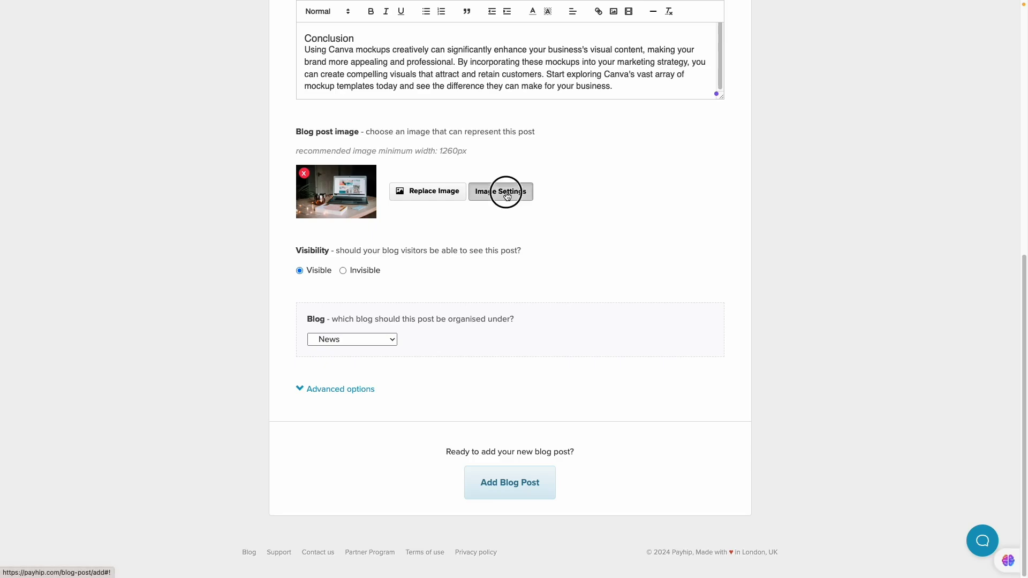
pyautogui.click(557, 83)
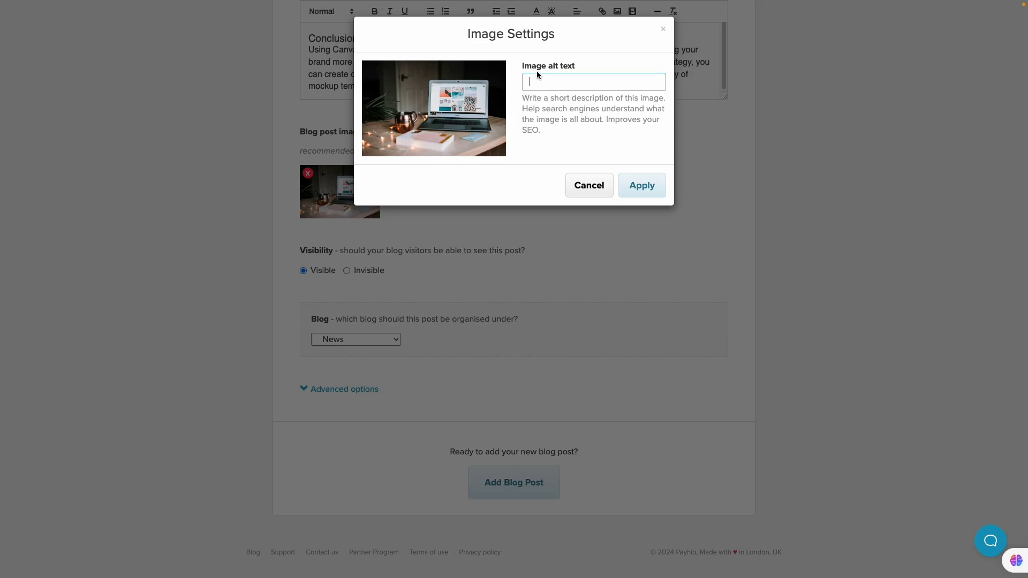
pyautogui.hotkey('ctrl', 'v')
pyautogui.click(632, 194)
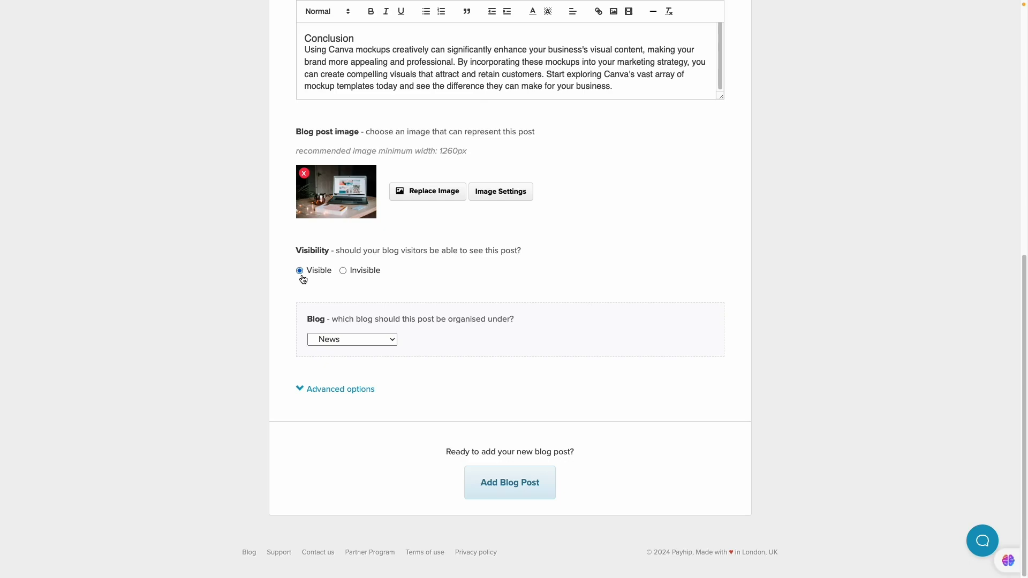
# Try the Invisible setting for the post and set its visibility back to Visible.
pyautogui.click(343, 271)
pyautogui.click(298, 271)
pyautogui.scroll(5, 409, 339)
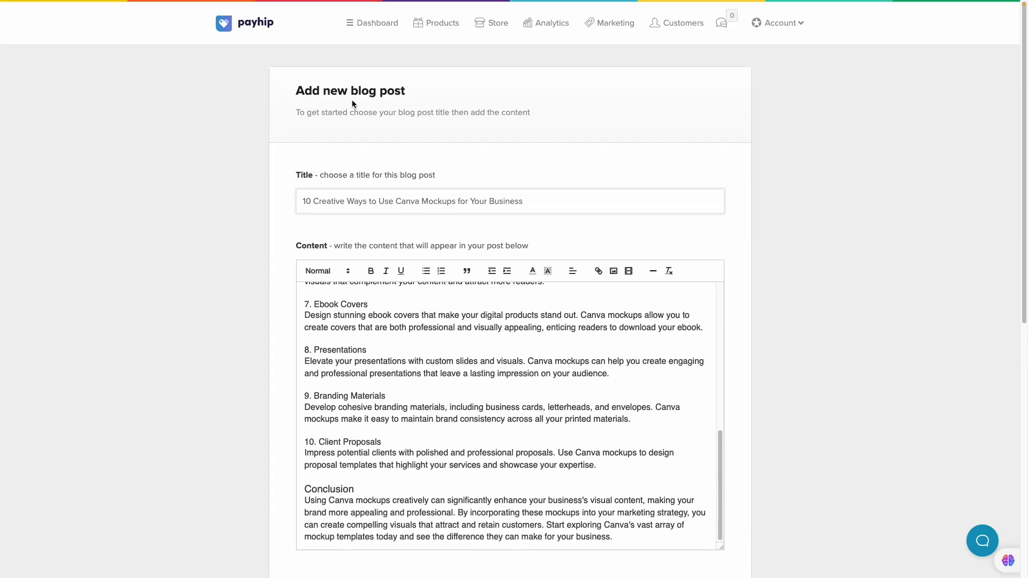
pyautogui.scroll(-8, 352, 102)
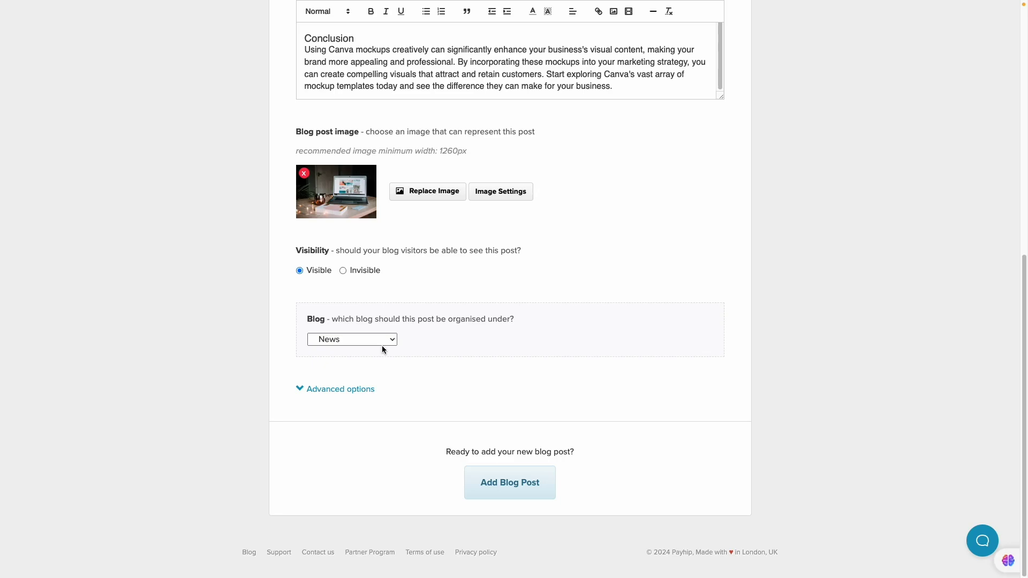
# Organise the post under a new blog named "Canva Templates".
pyautogui.click(375, 340)
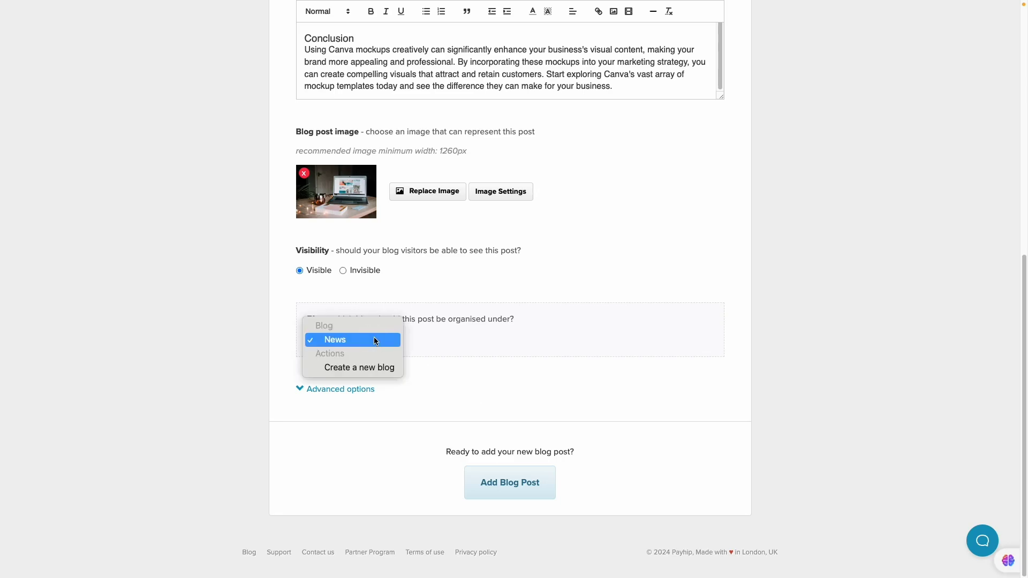
pyautogui.click(341, 368)
pyautogui.write('Ca')
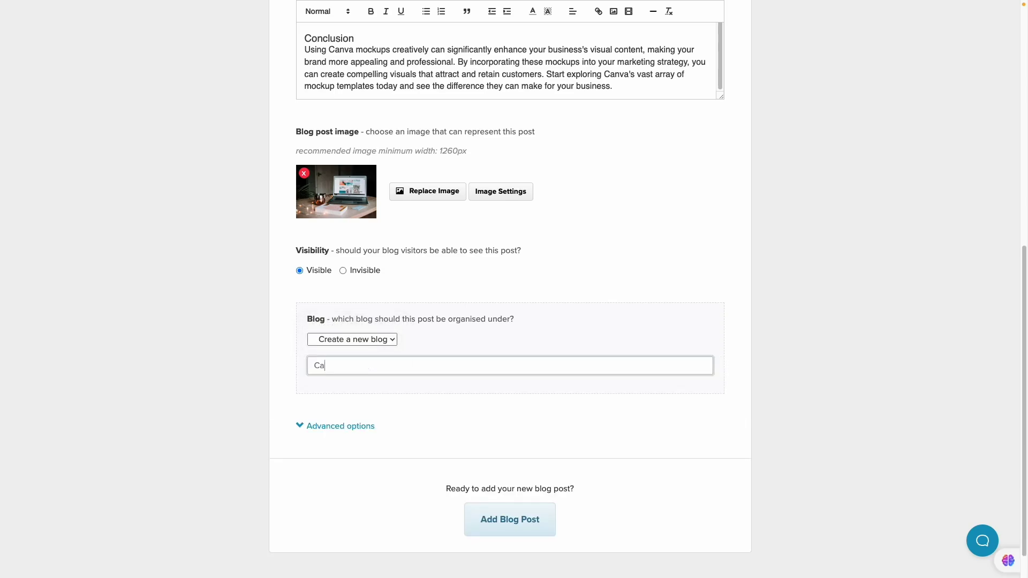
pyautogui.click(410, 398)
pyautogui.scroll(-2, 381, 397)
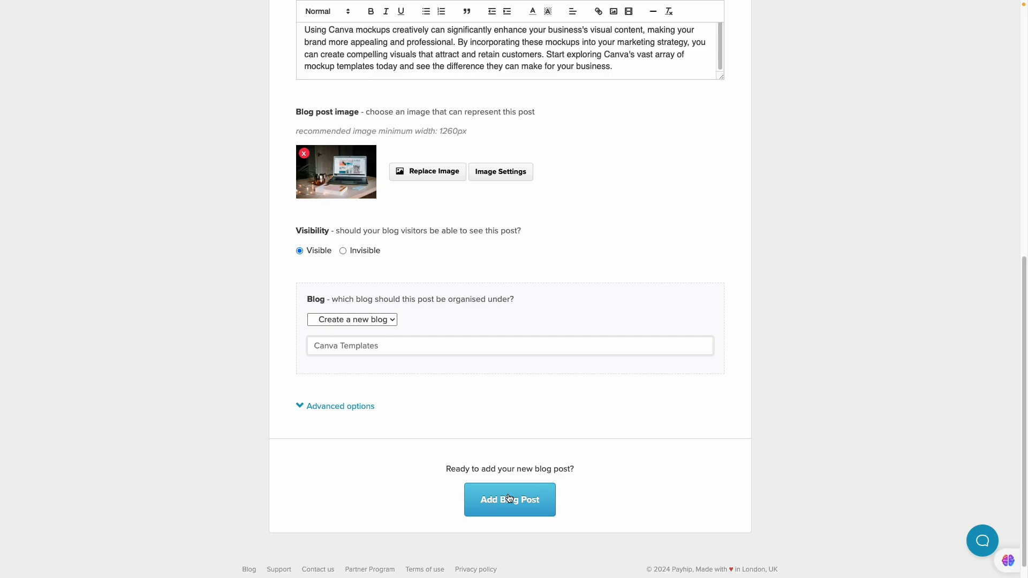
# Include an author name on the post through the advanced options, enter the author's name, and collapse the options.
pyautogui.click(328, 407)
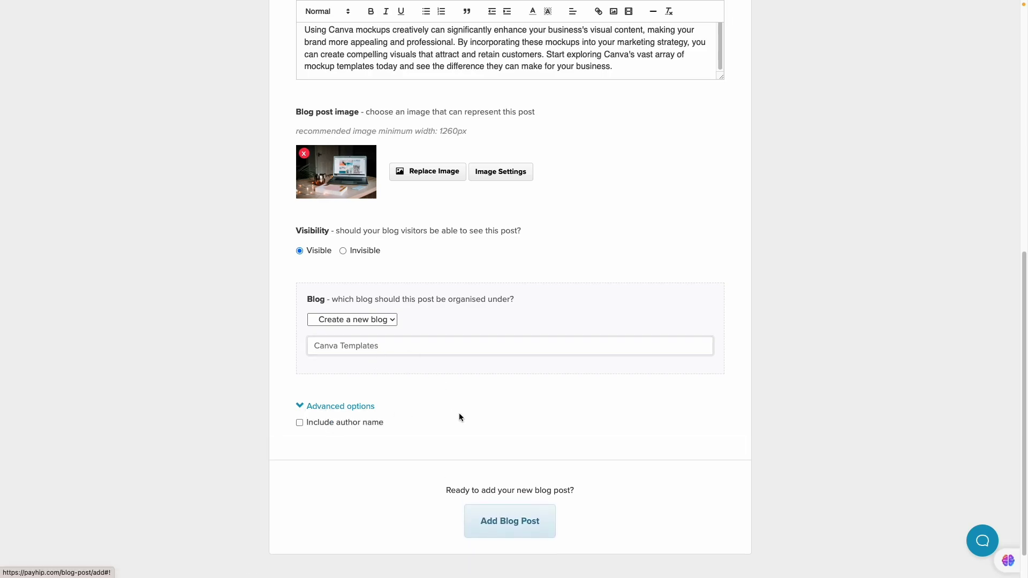
pyautogui.scroll(-1, 457, 415)
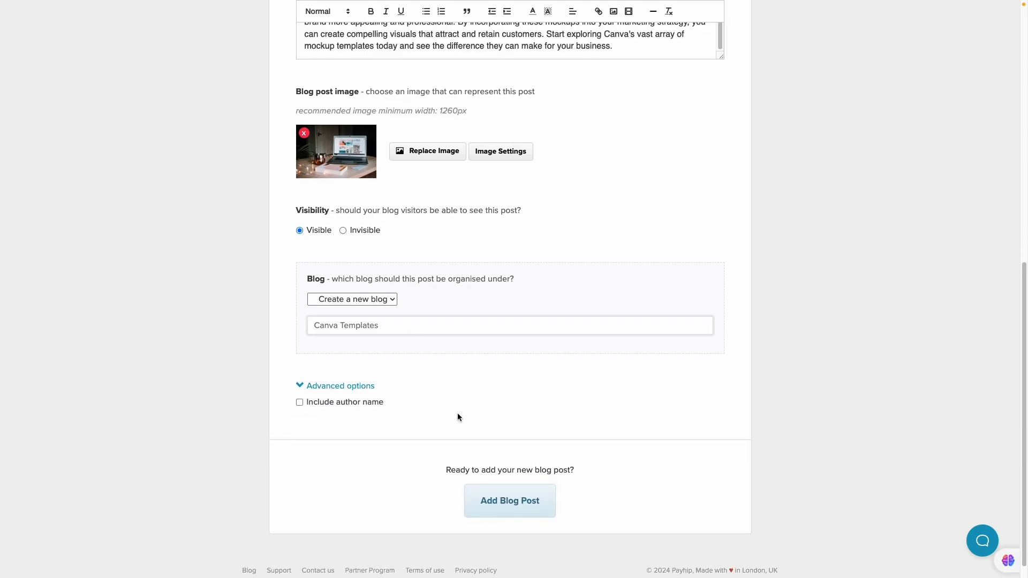
pyautogui.click(300, 403)
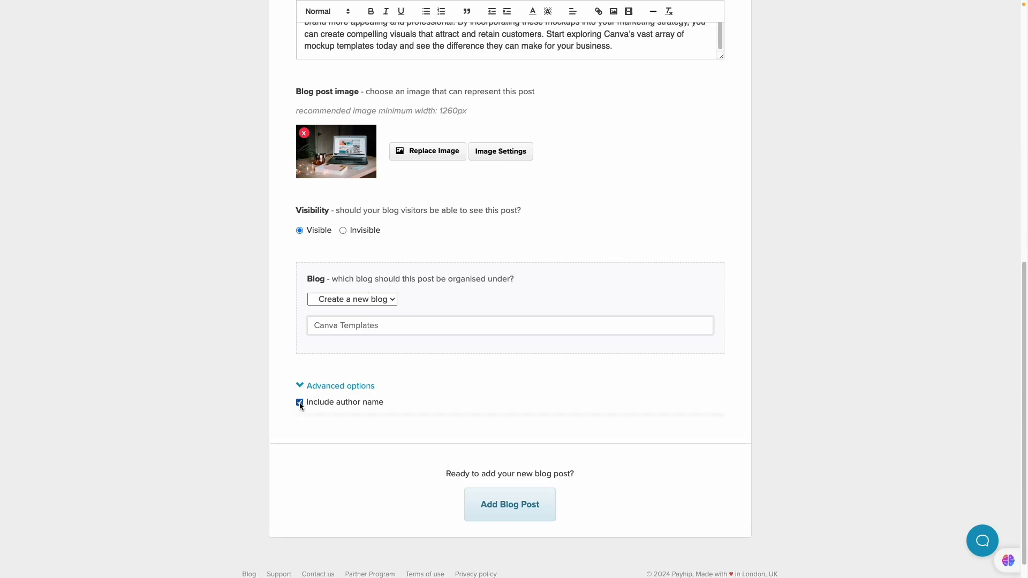
pyautogui.click(402, 459)
pyautogui.write('Darowan')
pyautogui.click(454, 384)
pyautogui.scroll(-1, 454, 382)
pyautogui.click(454, 382)
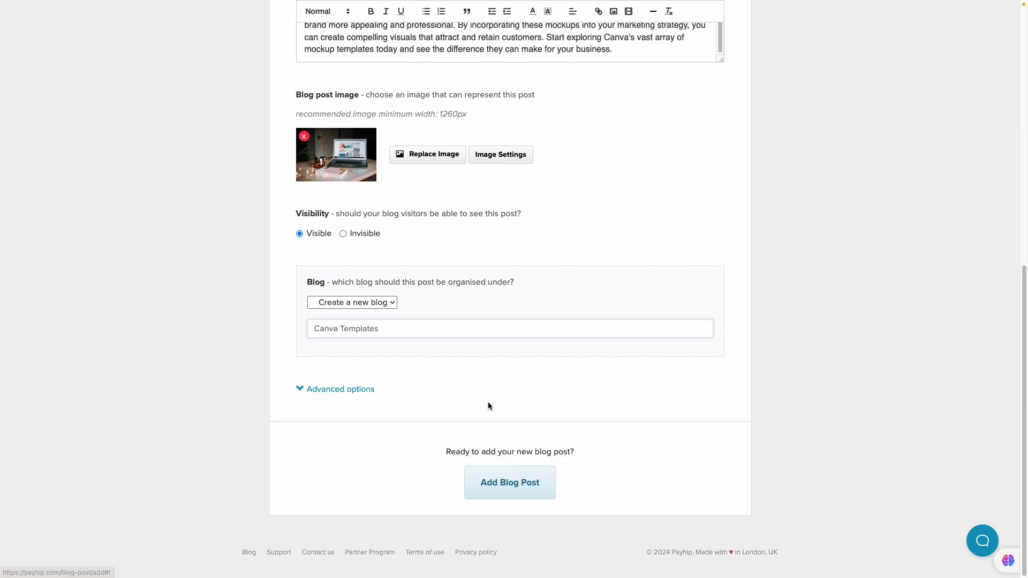
# Upload the photo of hands typing on a laptop and insert it below the introduction at Original size.
pyautogui.scroll(15, 544, 429)
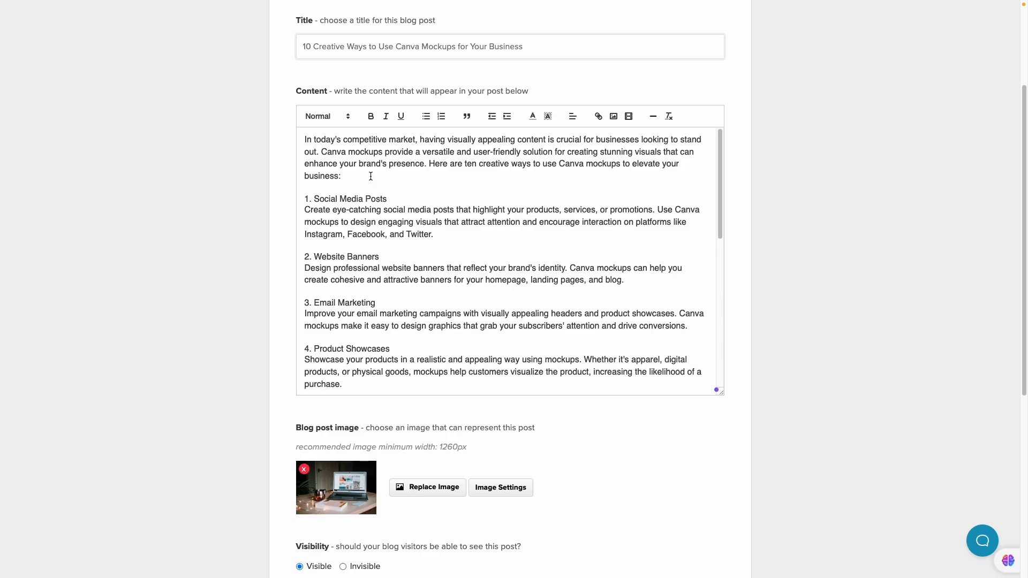
pyautogui.press('Return')
pyautogui.press('Return')
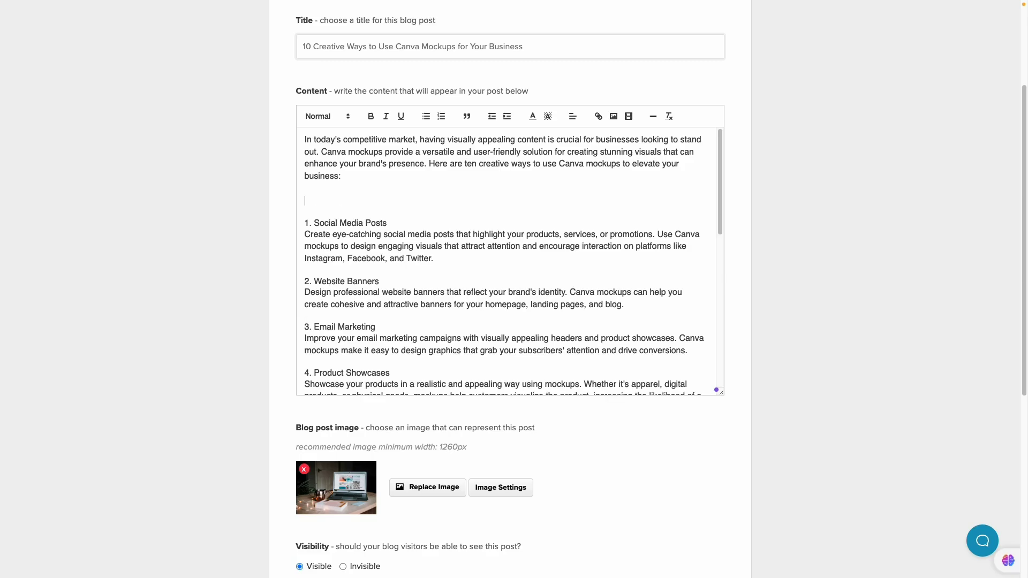
pyautogui.click(613, 117)
pyautogui.click(517, 120)
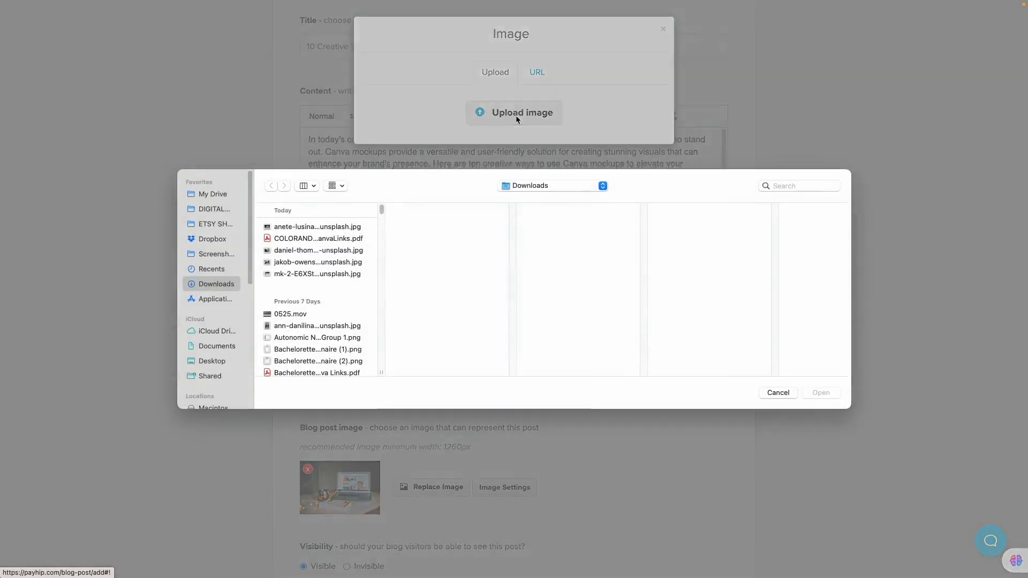
pyautogui.click(580, 122)
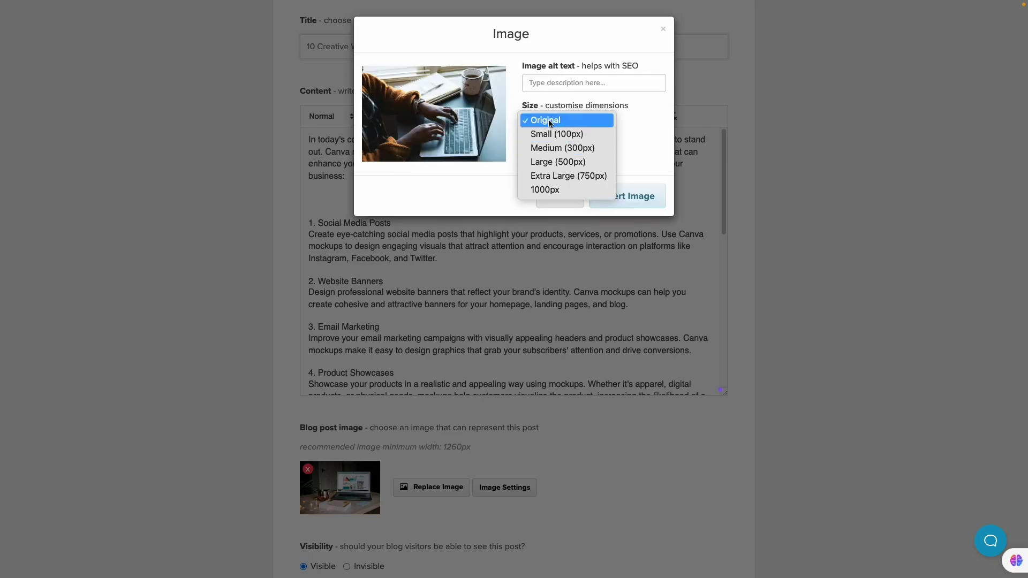
pyautogui.click(637, 127)
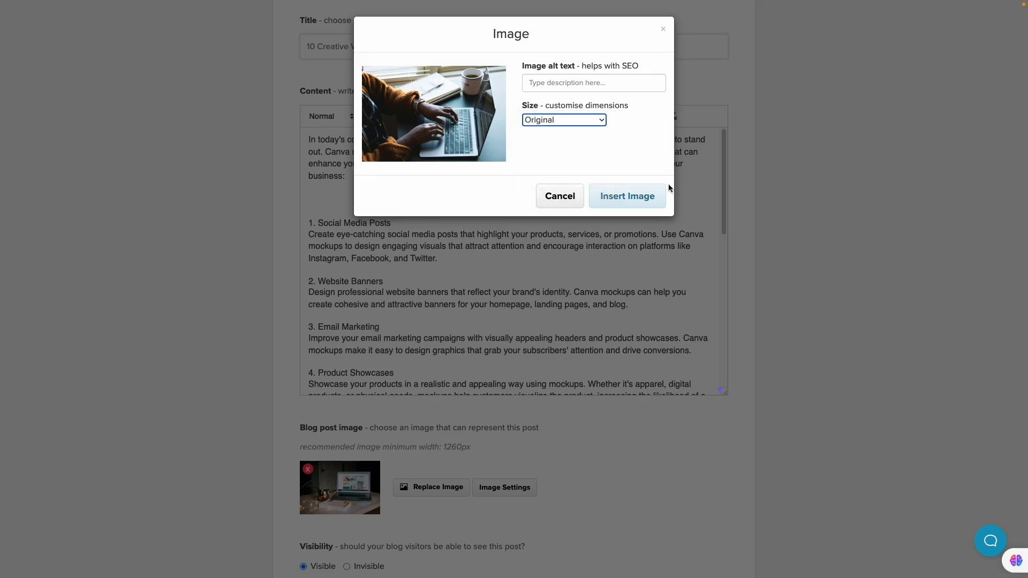
pyautogui.click(629, 201)
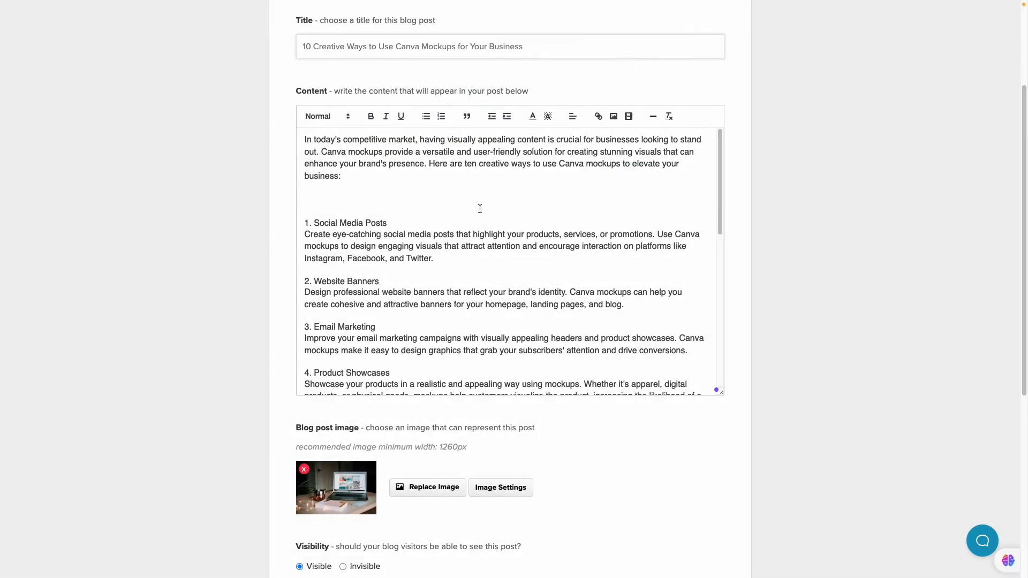
# Add space below the Promotional Materials section and insert the branding stationery image there.
pyautogui.scroll(-6, 487, 266)
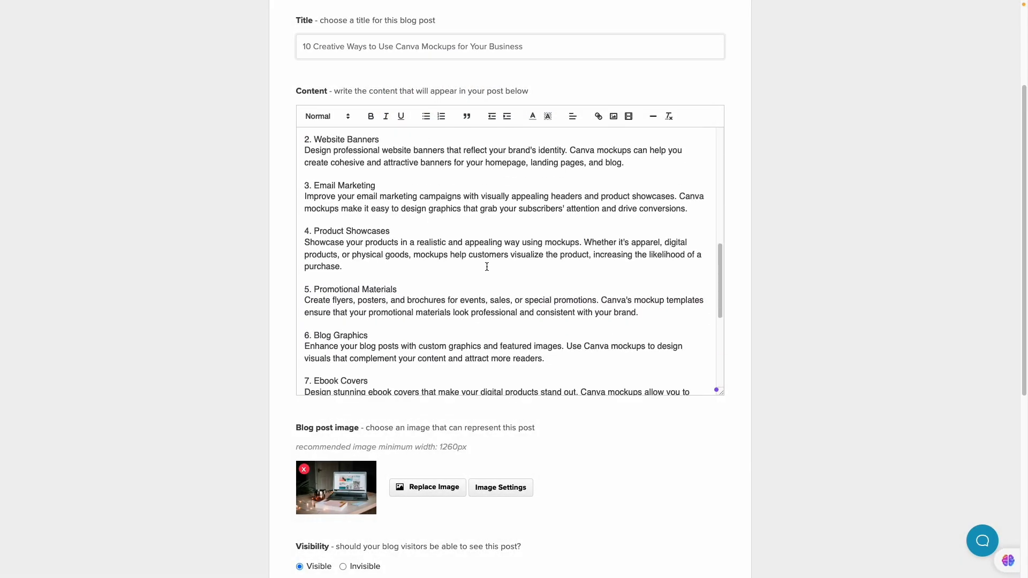
pyautogui.click(650, 306)
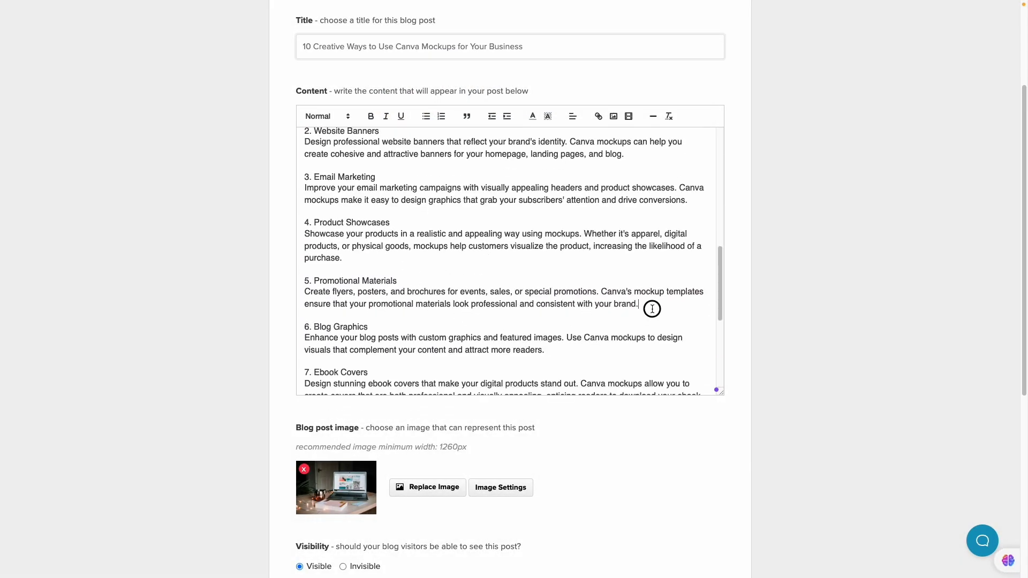
pyautogui.press('Return')
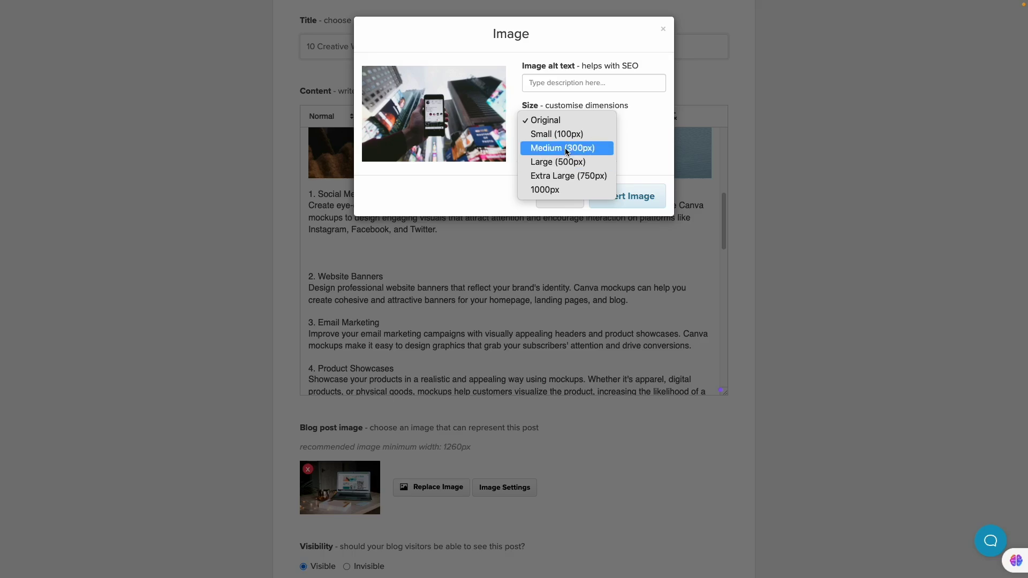
# Insert the photo of a phone held among city buildings below the Social Media Posts section at Medium (300px) size.
pyautogui.click(567, 150)
pyautogui.click(629, 202)
pyautogui.scroll(-1, 585, 328)
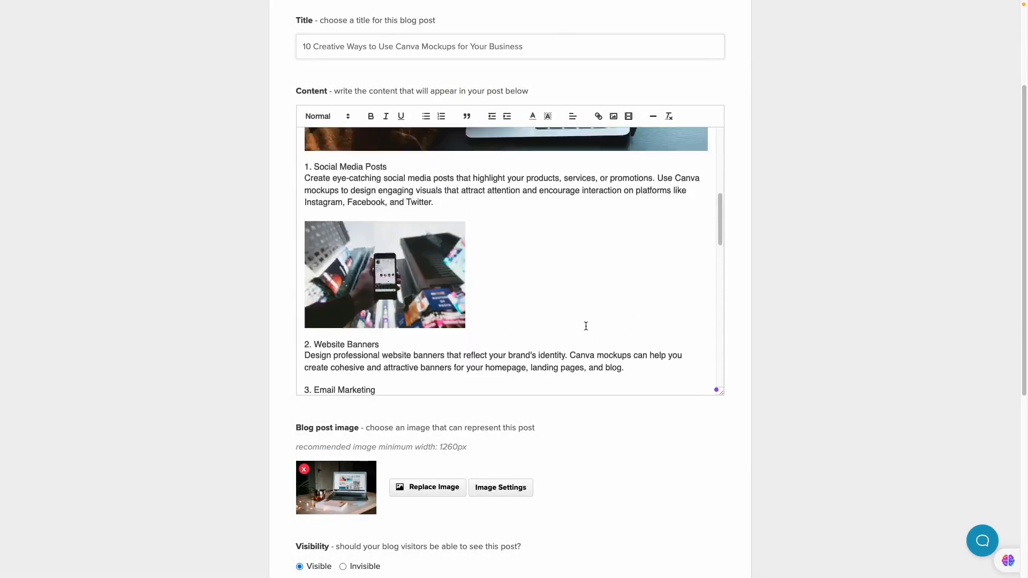
# Look over the placement and size of the inserted images throughout the post content.
pyautogui.scroll(3, 586, 329)
pyautogui.click(531, 257)
pyautogui.scroll(1, 532, 257)
pyautogui.scroll(-10, 531, 257)
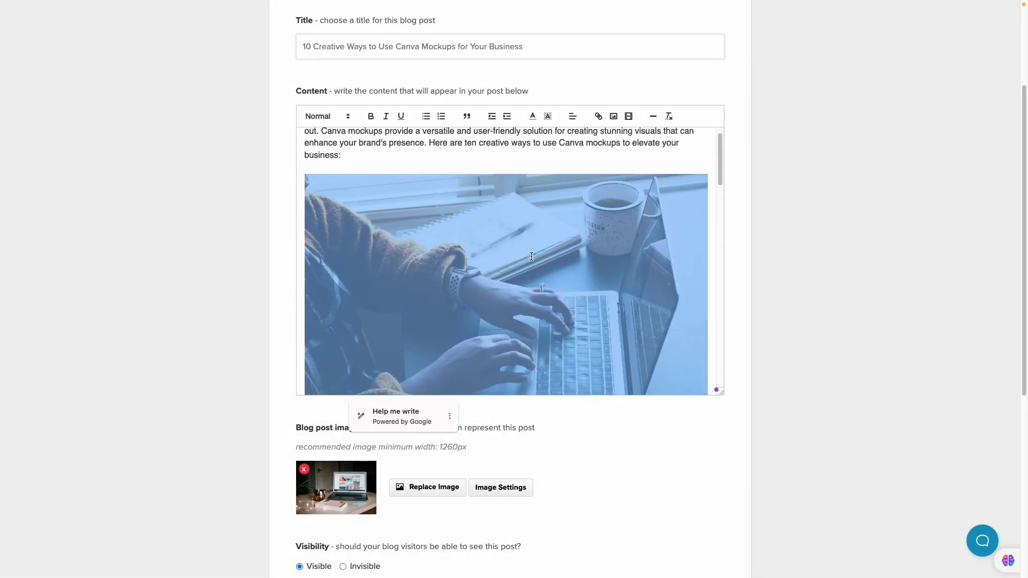
pyautogui.click(417, 190)
pyautogui.scroll(1, 583, 248)
pyautogui.scroll(-3, 583, 248)
pyautogui.scroll(4, 583, 248)
pyautogui.scroll(-5, 583, 248)
pyautogui.scroll(-5, 583, 248)
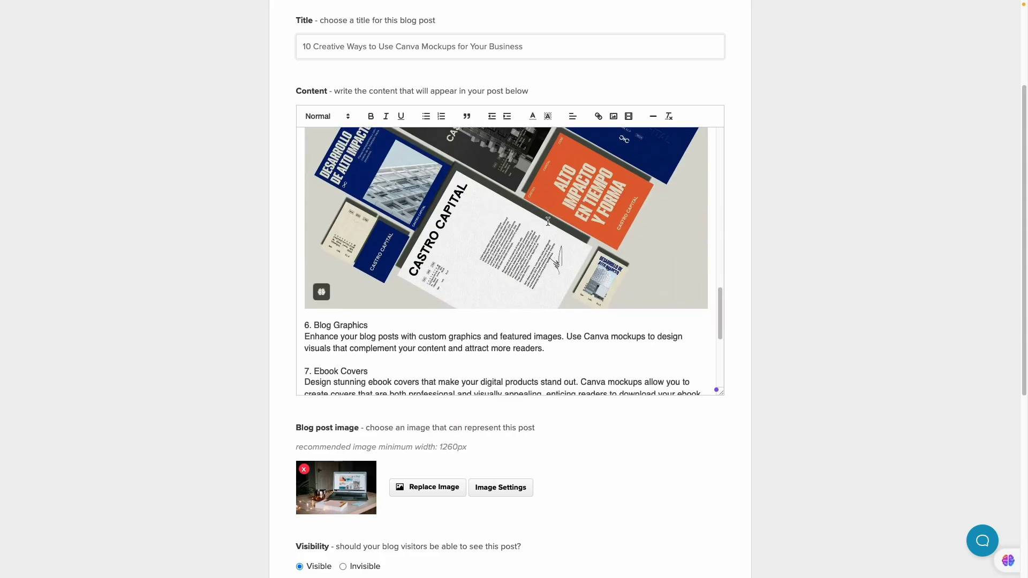
pyautogui.scroll(-4, 561, 242)
pyautogui.scroll(-3, 561, 242)
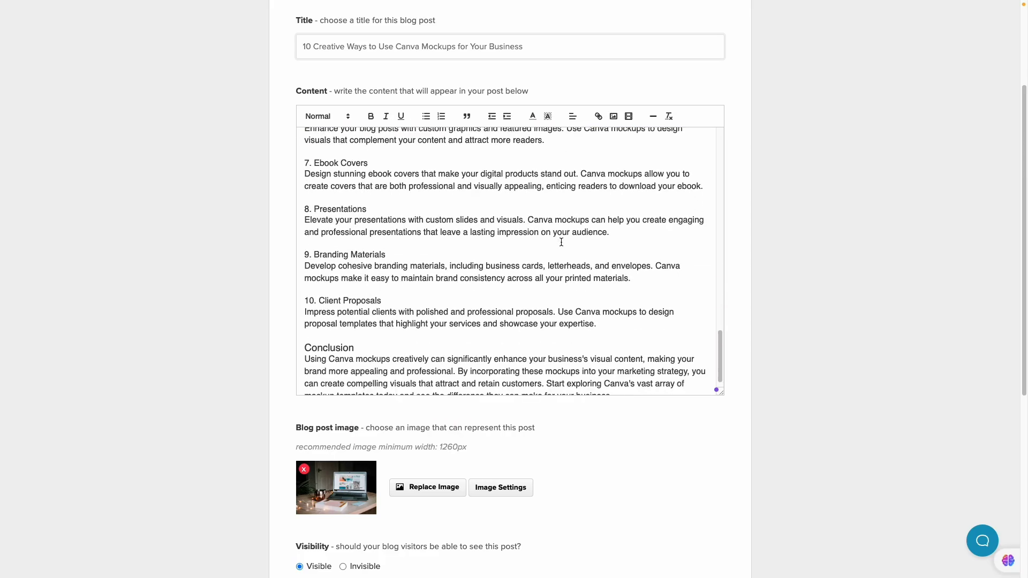
# Check the remaining post settings and add the blog post to the store.
pyautogui.scroll(-4, 605, 410)
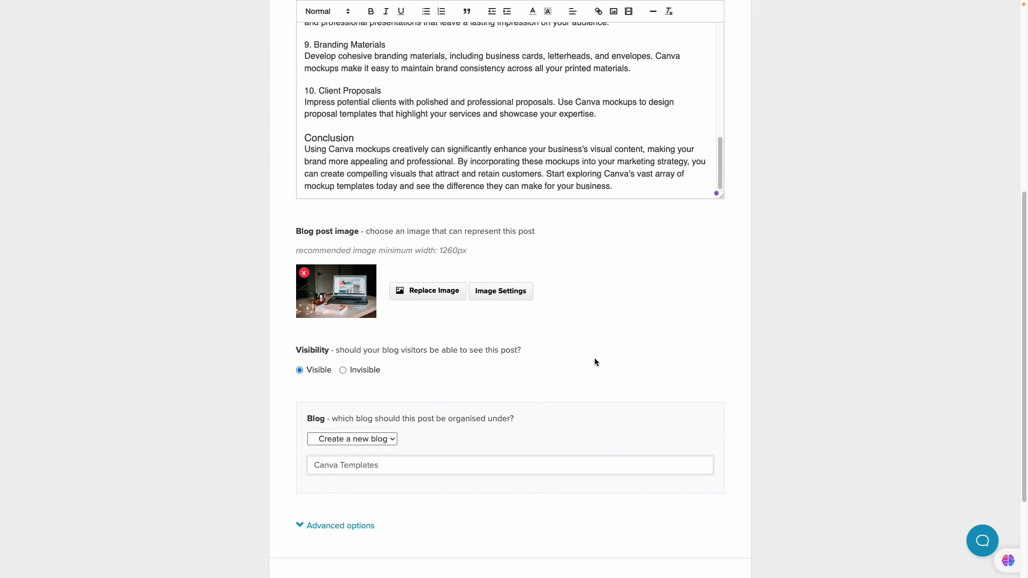
pyautogui.scroll(-2, 510, 359)
pyautogui.scroll(2, 510, 358)
pyautogui.scroll(-3, 510, 356)
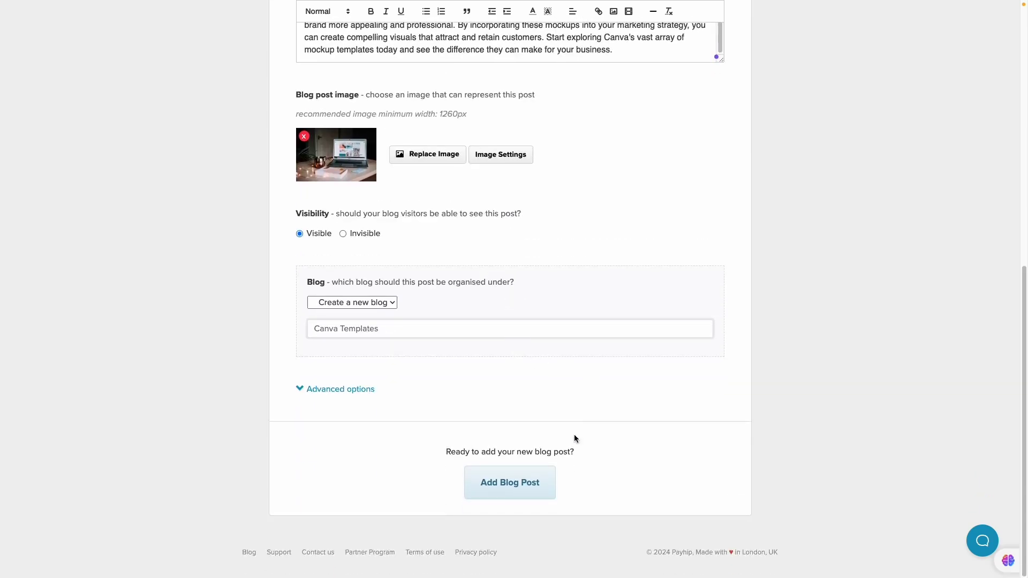
pyautogui.click(509, 492)
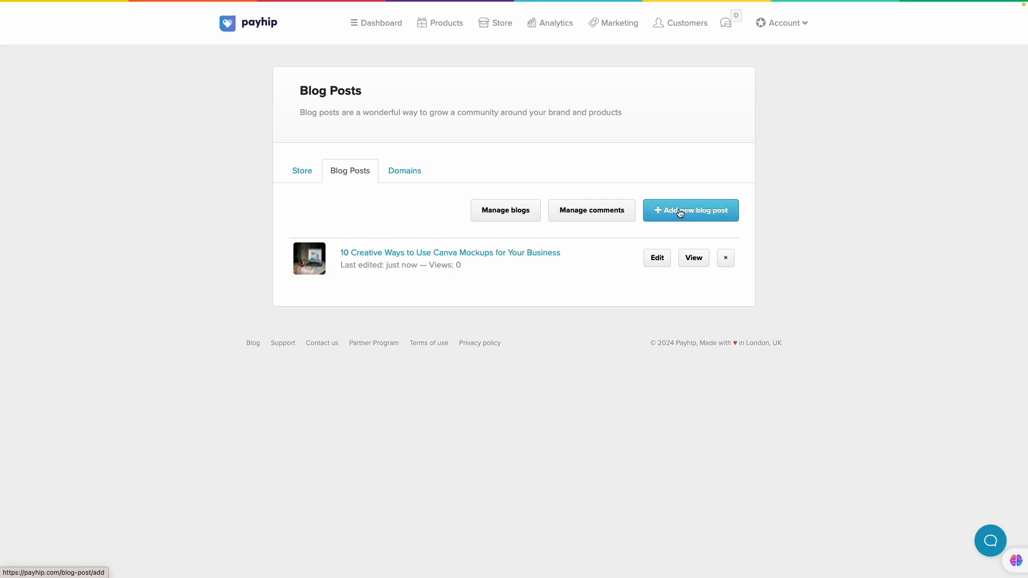
# Open the list of blogs and delete the News blog.
pyautogui.click(518, 219)
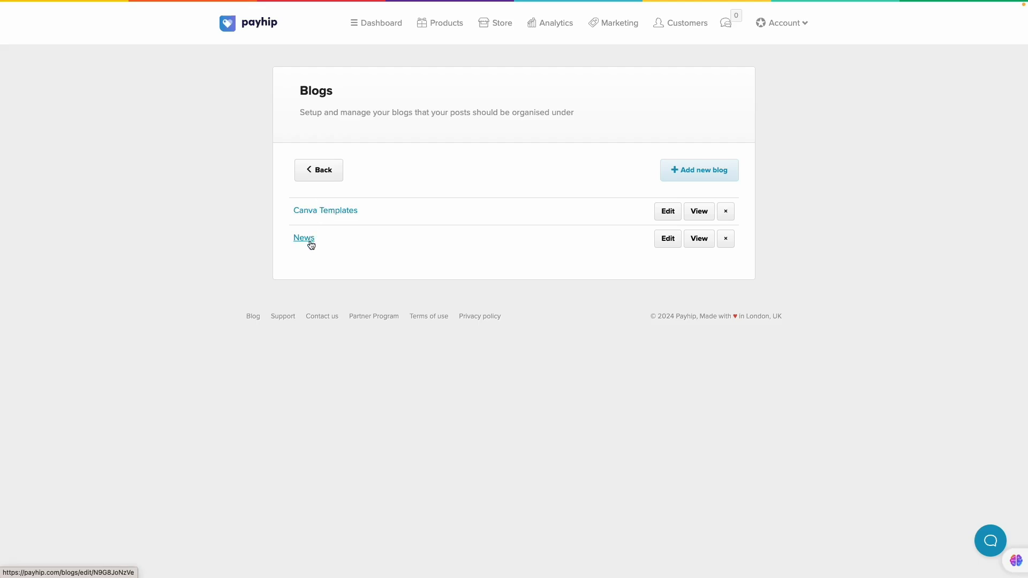
pyautogui.click(727, 240)
pyautogui.click(571, 357)
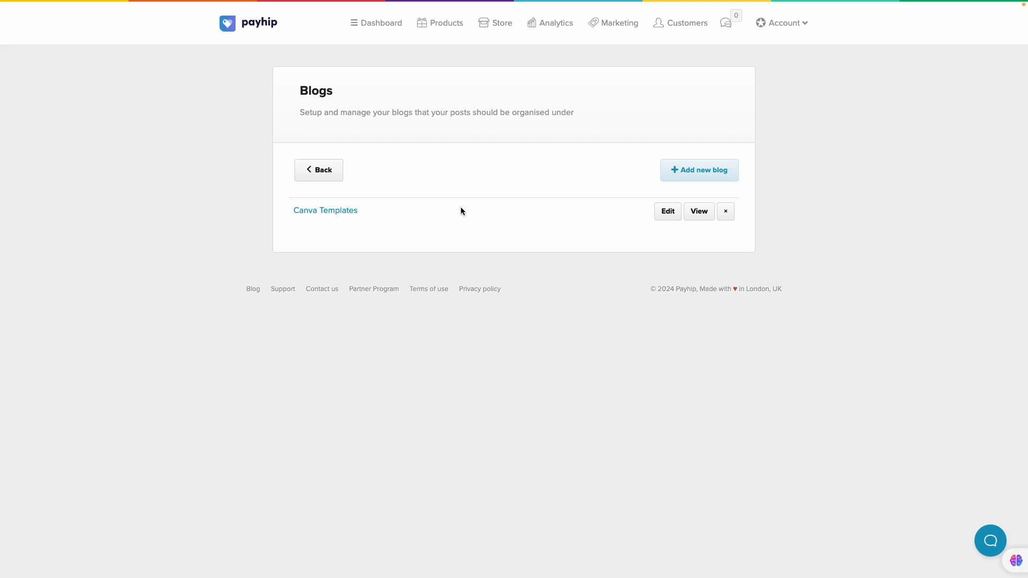
# Add a new blog titled "Google Sheets Templates" that allows comments but only publishes them after moderation.
pyautogui.click(691, 171)
pyautogui.click(434, 205)
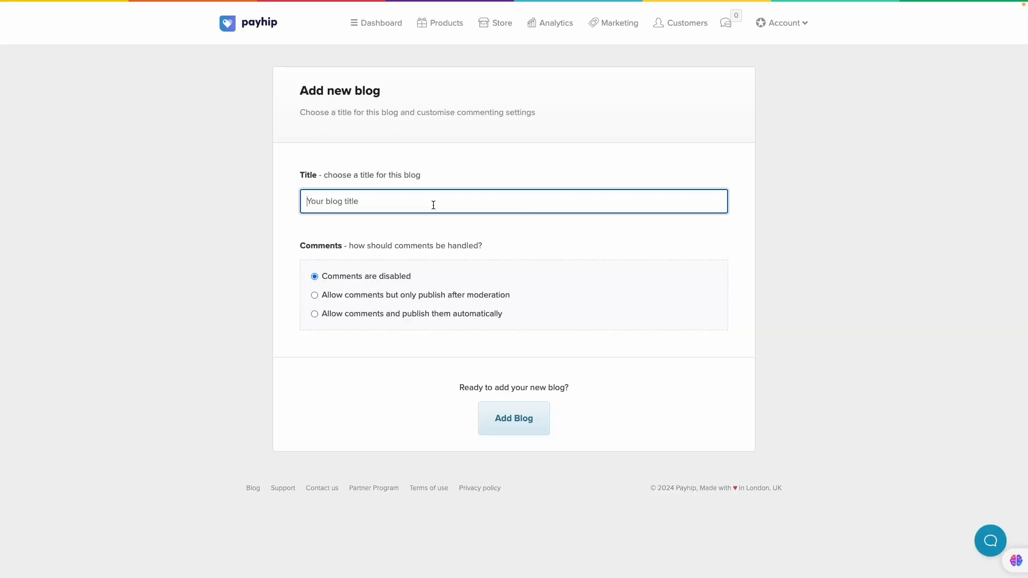
pyautogui.write('Google Sheets Templates')
pyautogui.click(337, 296)
pyautogui.click(515, 427)
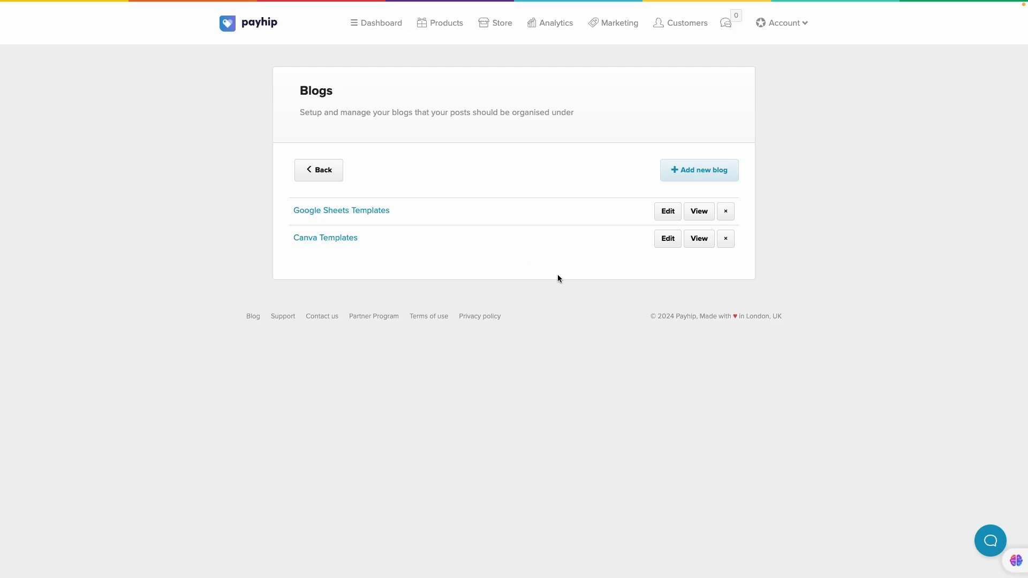
# Set the Canva Templates blog to allow comments but only publish after moderation, and save the changes.
pyautogui.click(326, 237)
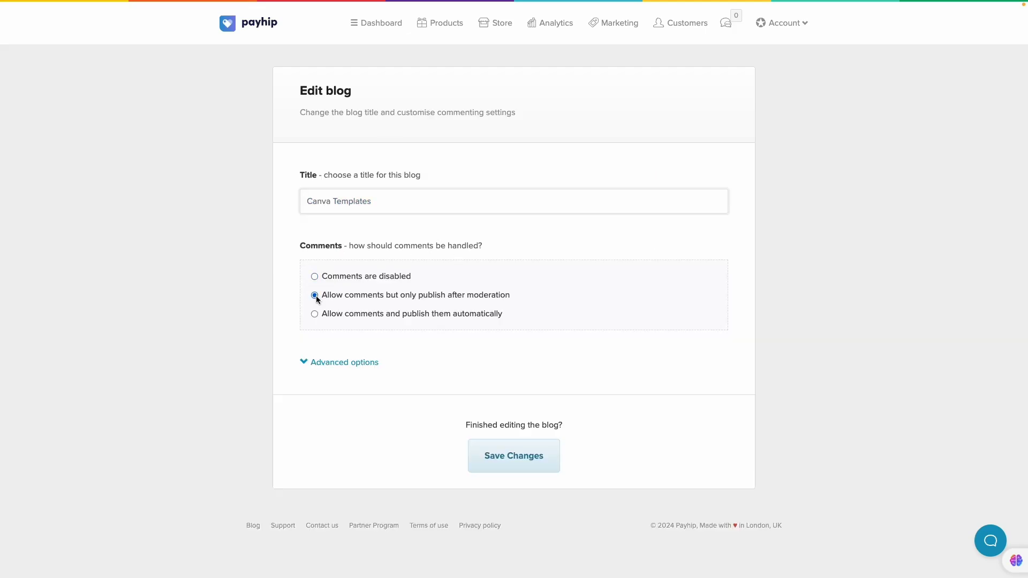
pyautogui.click(504, 465)
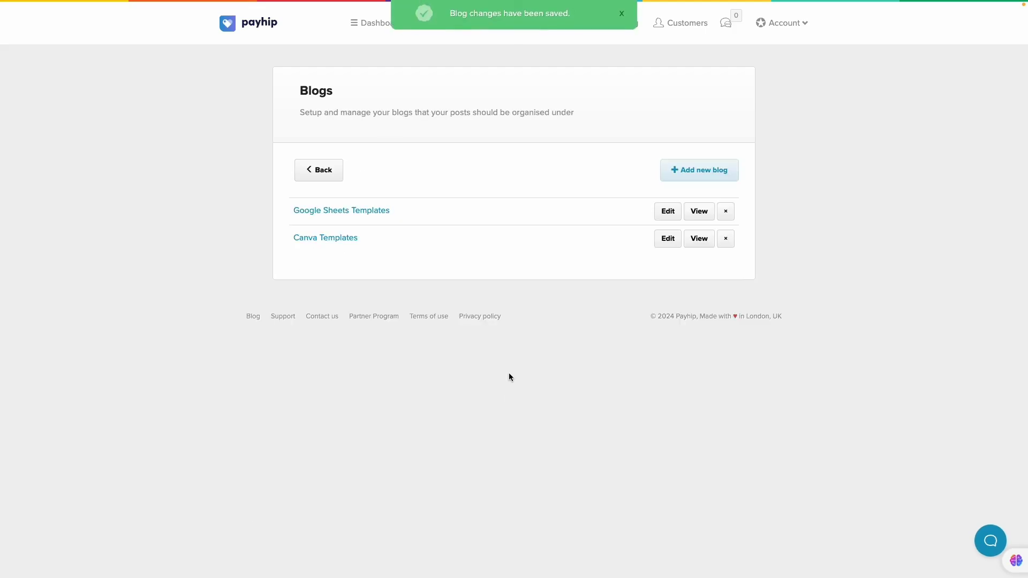
# Return to the blog posts list and view the "10 Creative Ways to Use Canva Mockups for Your Business" post, reading through it.
pyautogui.click(318, 173)
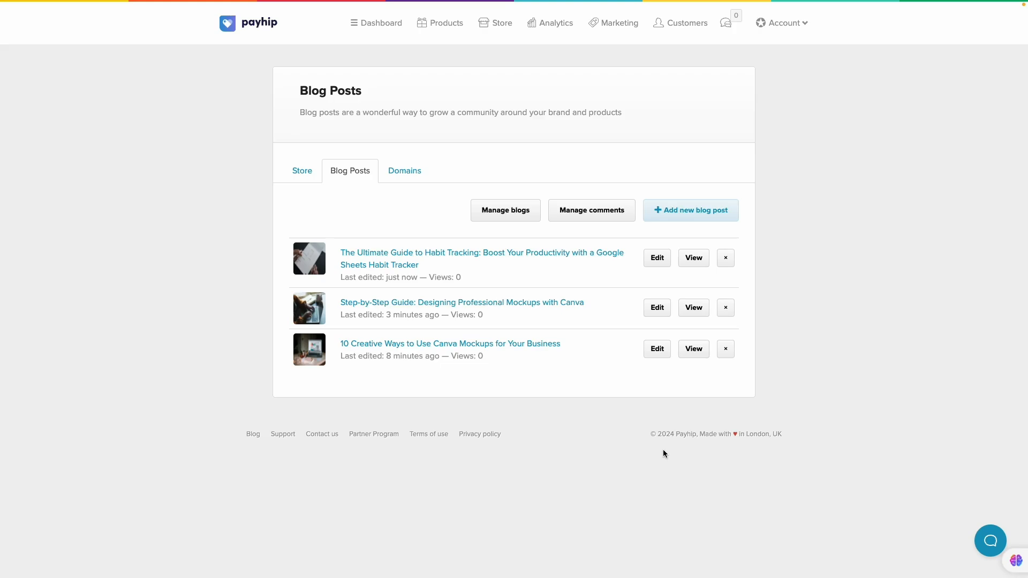
pyautogui.click(696, 353)
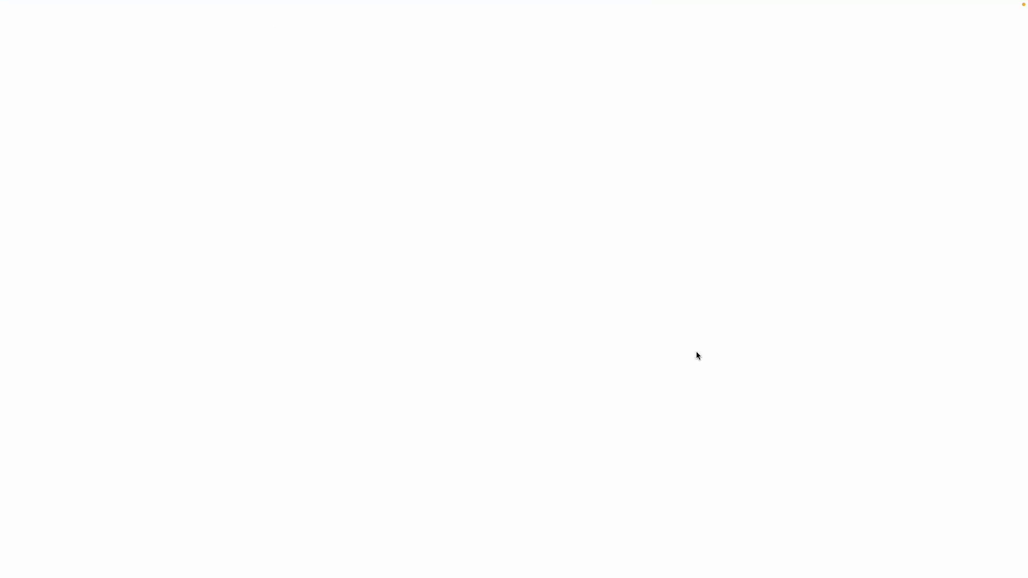
pyautogui.scroll(-2, 615, 313)
pyautogui.scroll(-10, 615, 317)
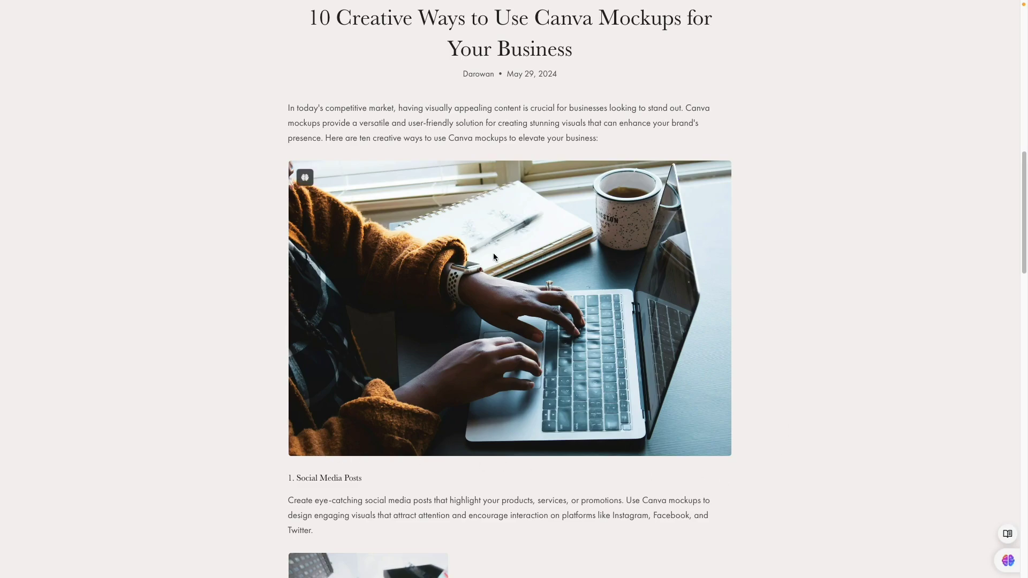
pyautogui.scroll(-7, 493, 252)
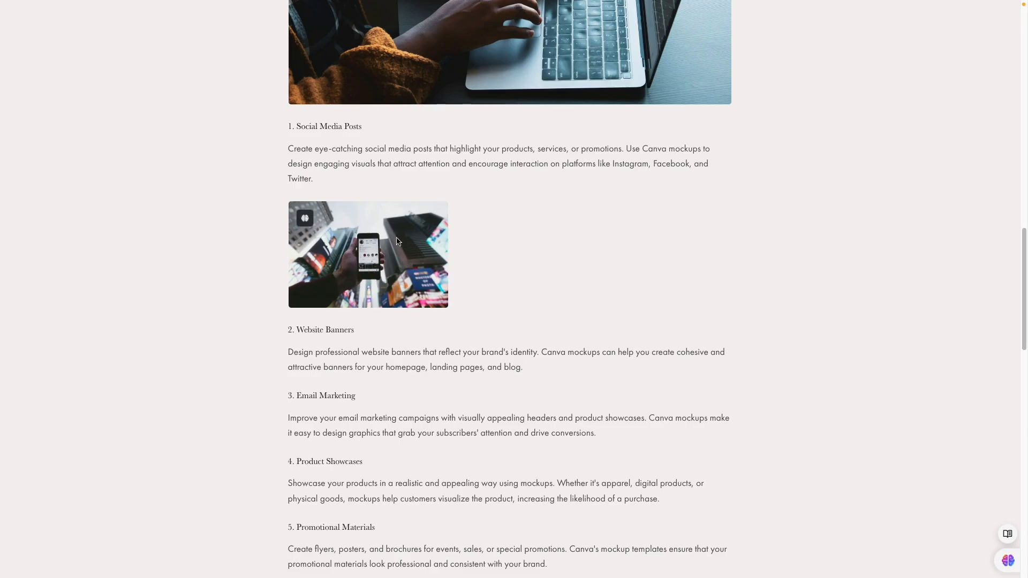
pyautogui.scroll(-6, 391, 272)
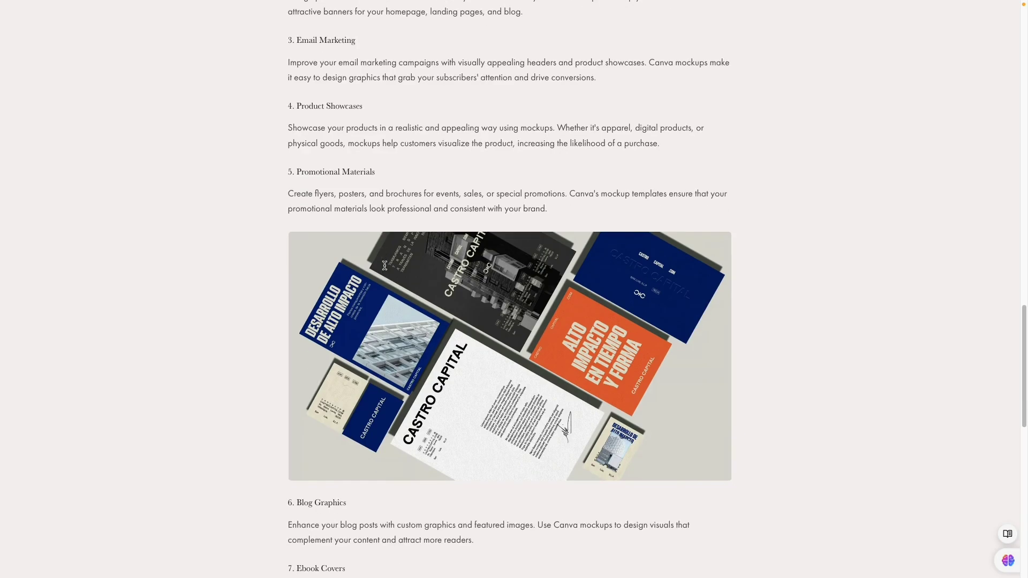
pyautogui.scroll(-3, 455, 303)
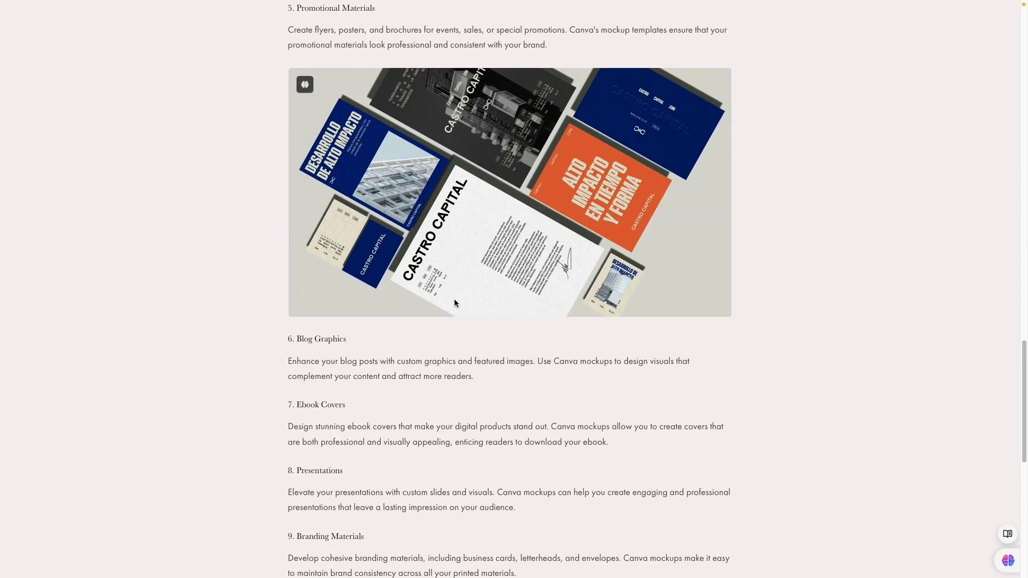
pyautogui.scroll(-10, 454, 303)
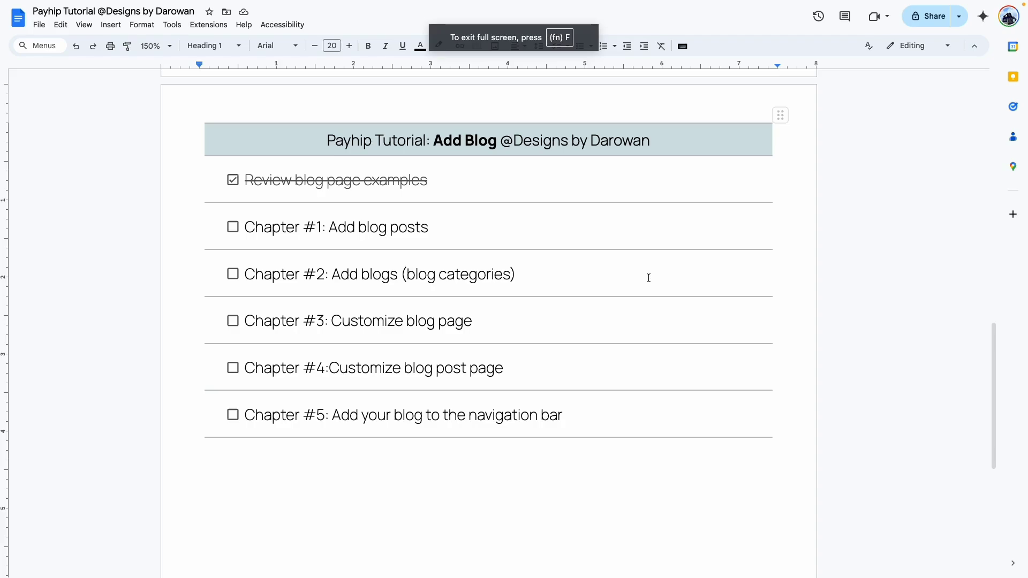
# Switch to the Google Docs checklist and tick off Chapter #1 (Add blog posts) and Chapter #2 (Add blogs).
pyautogui.click(231, 230)
pyautogui.moveTo(326, 276); pyautogui.dragTo(446, 274)
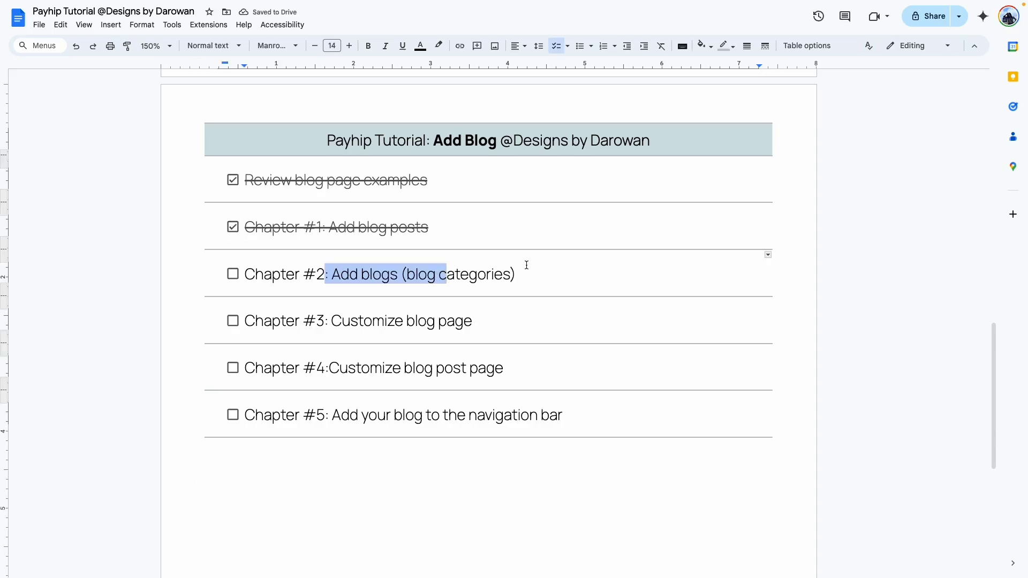
pyautogui.click(233, 274)
pyautogui.scroll(-1, 468, 291)
pyautogui.moveTo(332, 303); pyautogui.dragTo(581, 304)
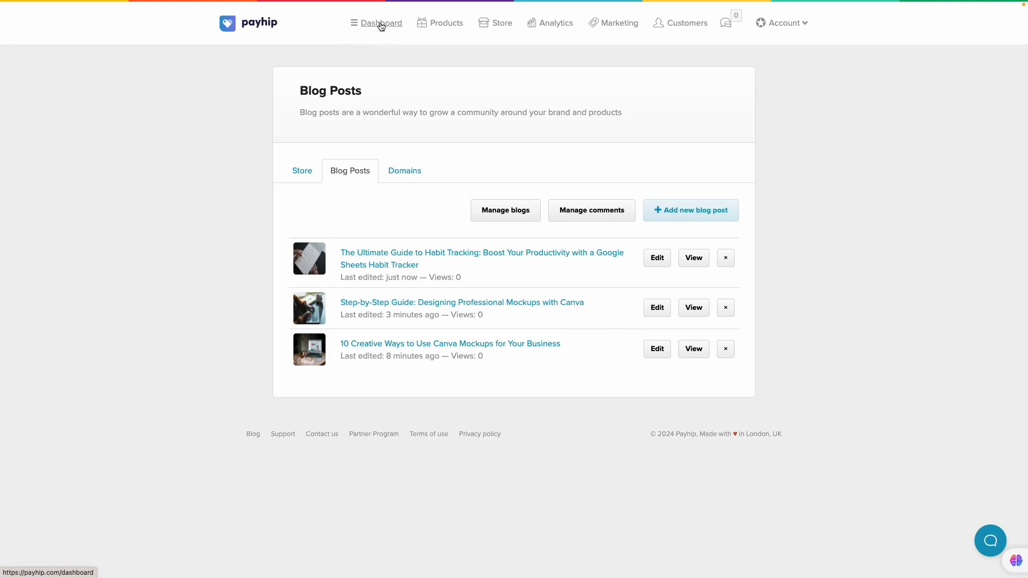
# Go back to Payhip, look over the blog posts section of the dashboard, and launch the store builder.
pyautogui.click(381, 23)
pyautogui.scroll(-9, 444, 274)
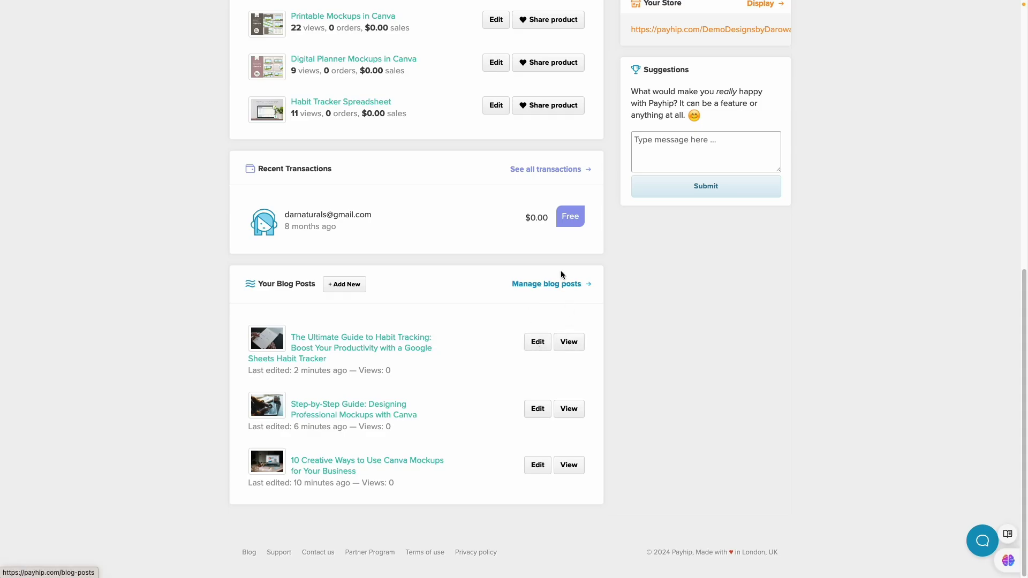
pyautogui.scroll(1, 545, 316)
pyautogui.scroll(-1, 559, 362)
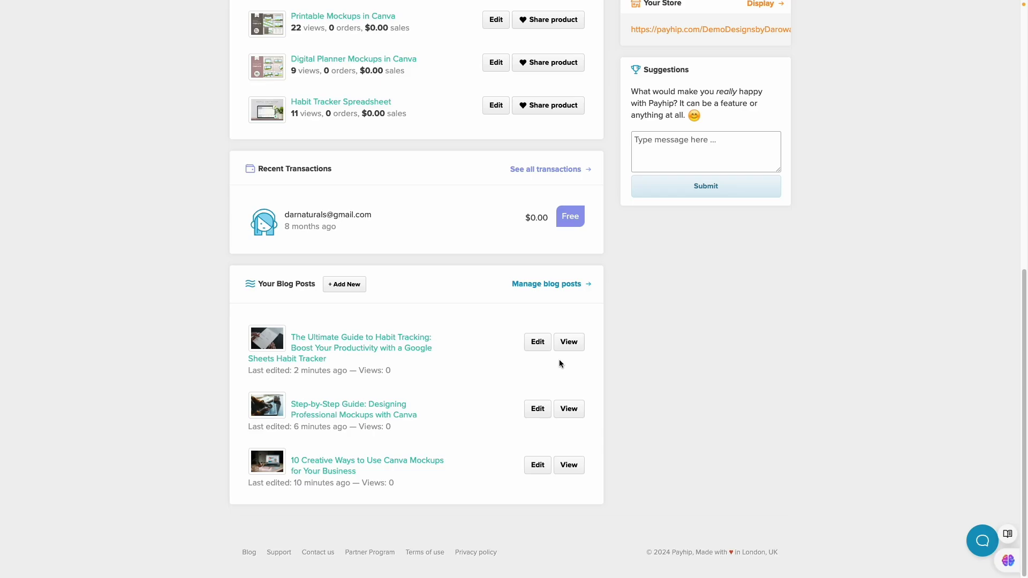
pyautogui.scroll(7, 559, 364)
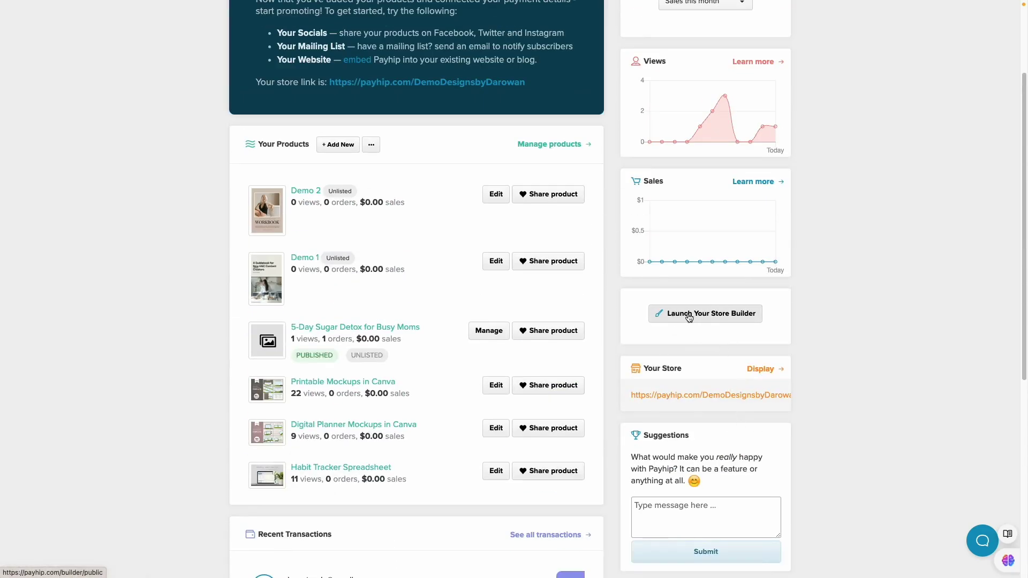
pyautogui.click(689, 318)
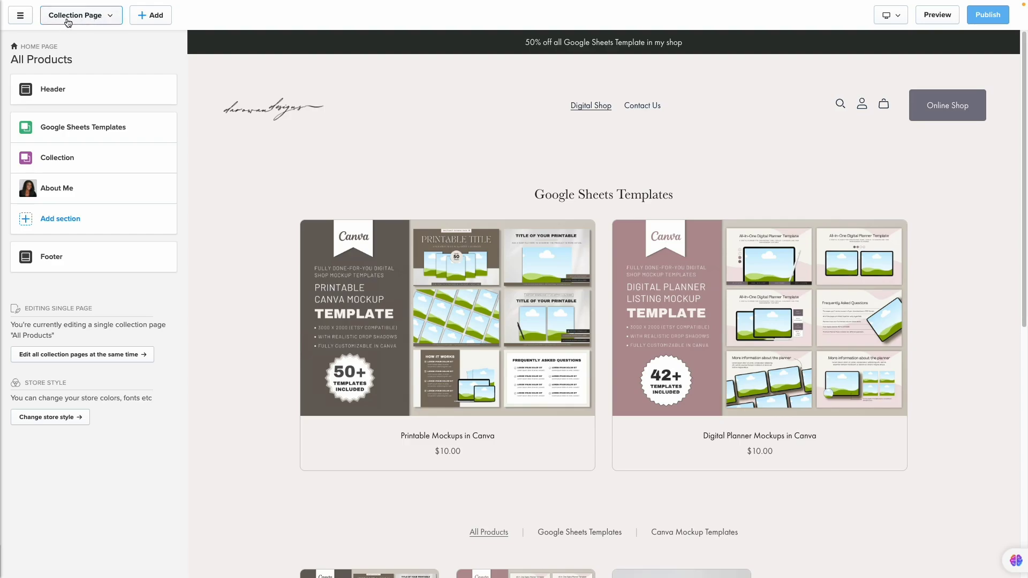
# Open the Canva Templates blog page for editing in the store builder.
pyautogui.click(112, 17)
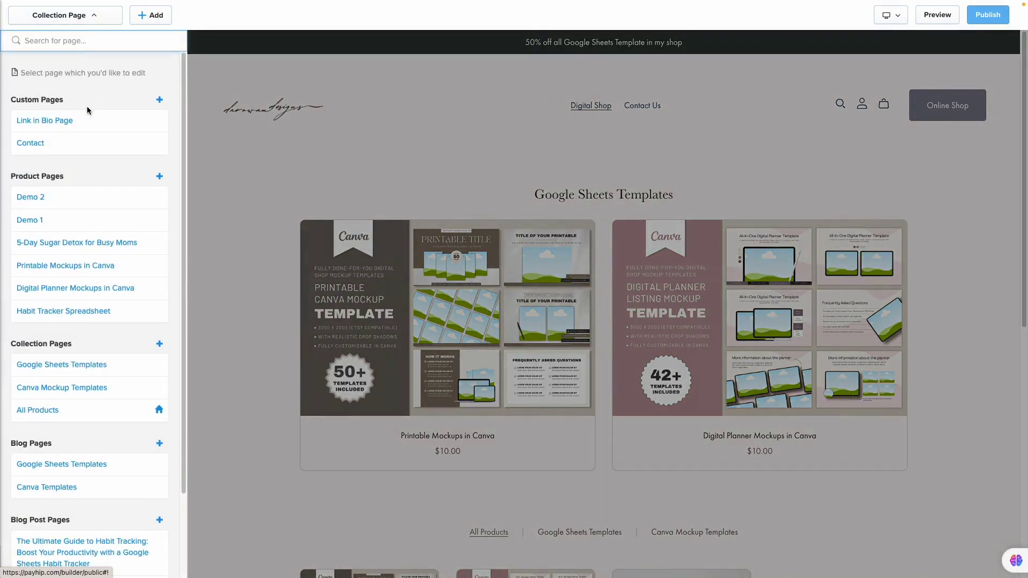
pyautogui.scroll(-1, 88, 116)
pyautogui.scroll(-3, 87, 118)
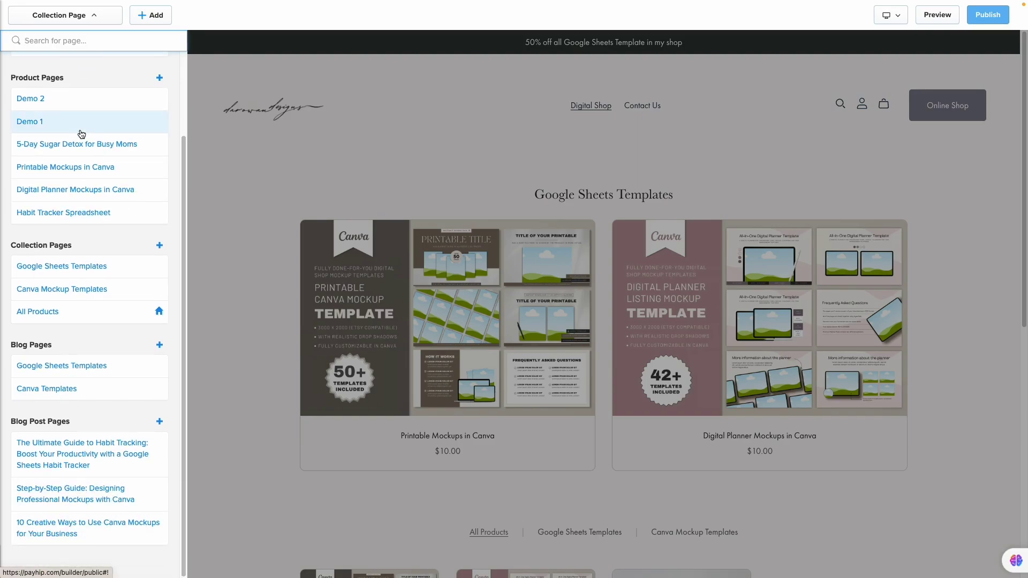
pyautogui.scroll(-1, 99, 133)
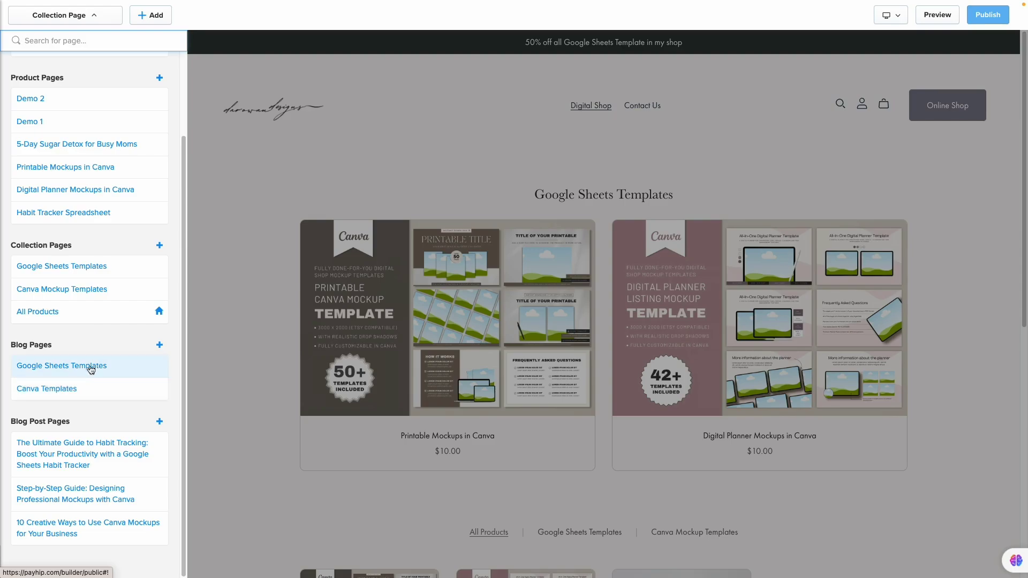
pyautogui.click(72, 390)
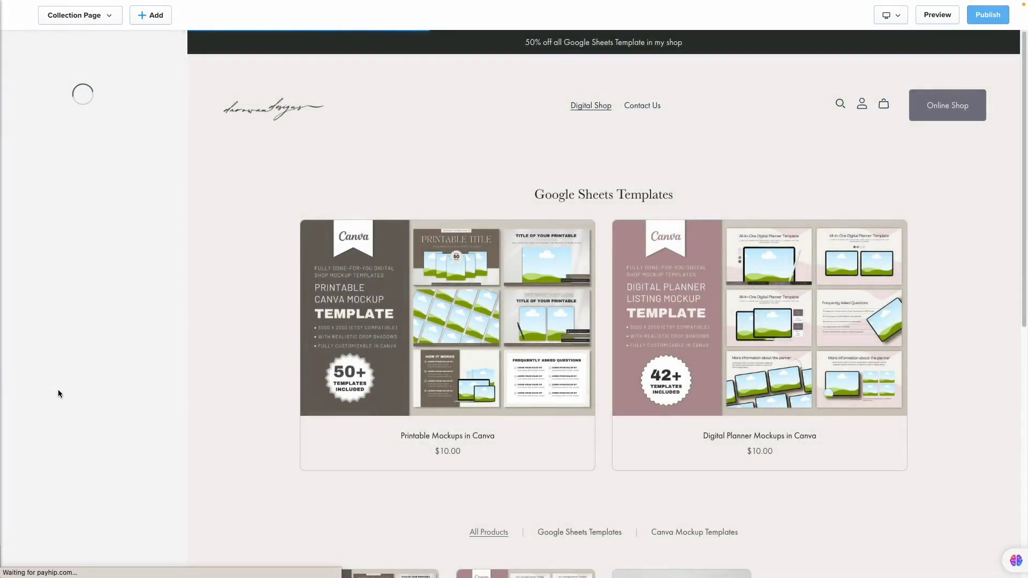
# Look over the posts on the blog page and set the blog section's layout to Grid.
pyautogui.scroll(-5, 647, 209)
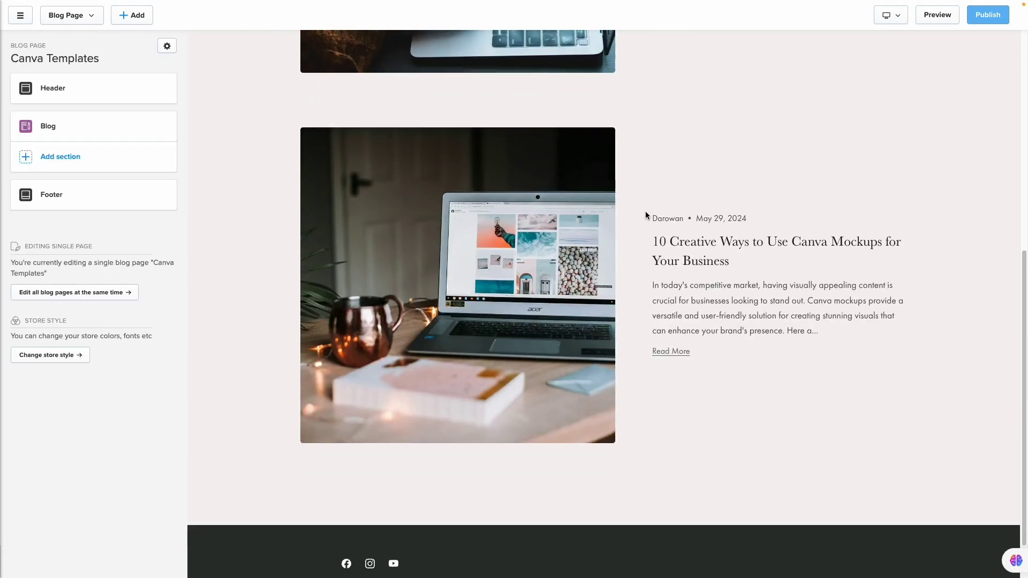
pyautogui.scroll(6, 688, 232)
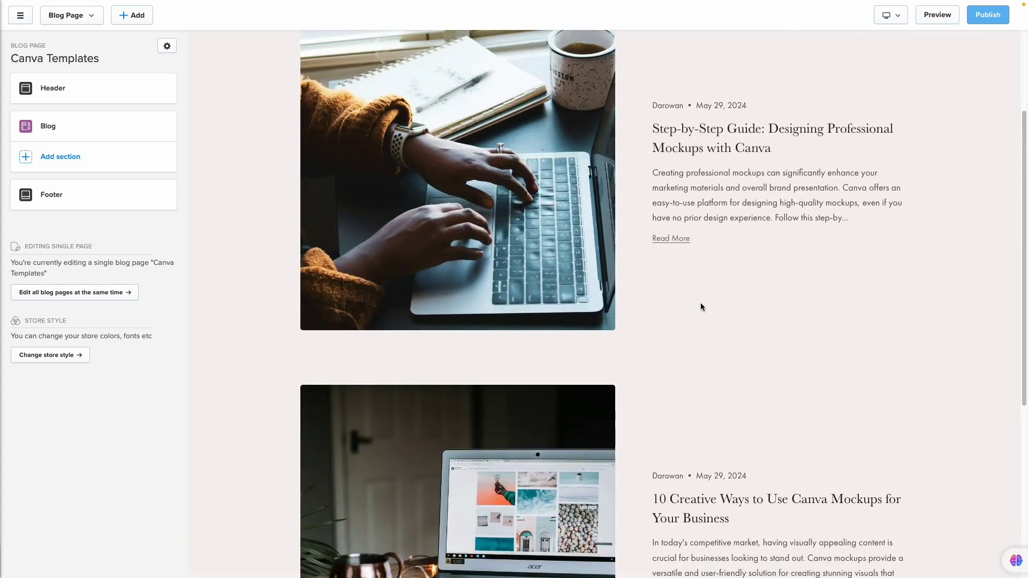
pyautogui.scroll(-3, 698, 301)
pyautogui.scroll(5, 561, 231)
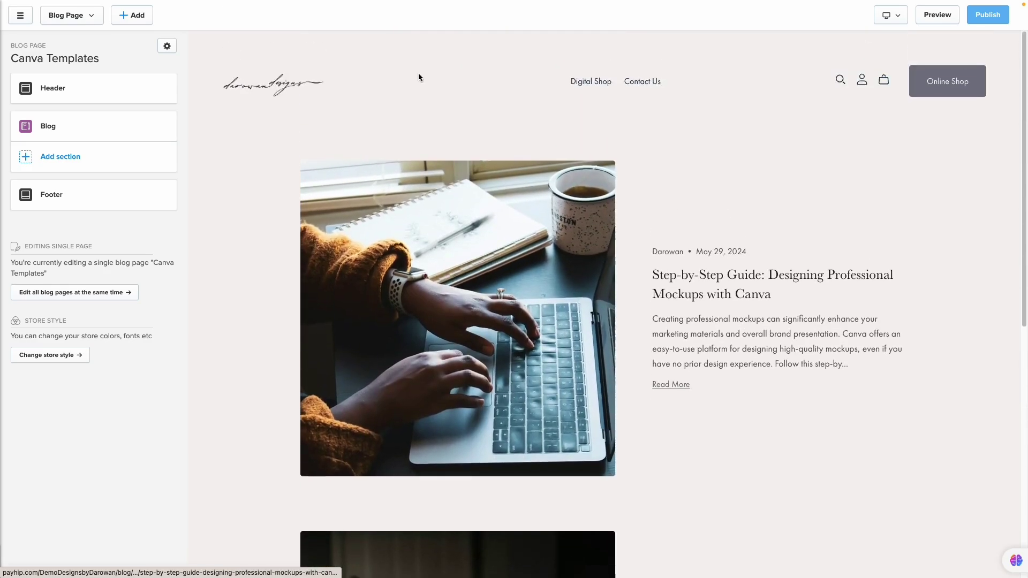
pyautogui.click(44, 129)
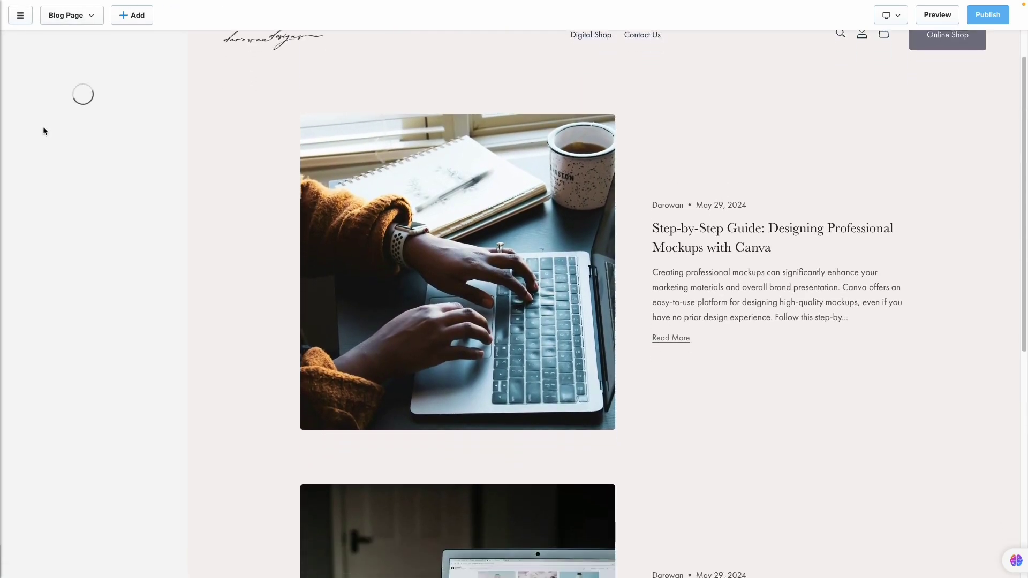
pyautogui.click(146, 142)
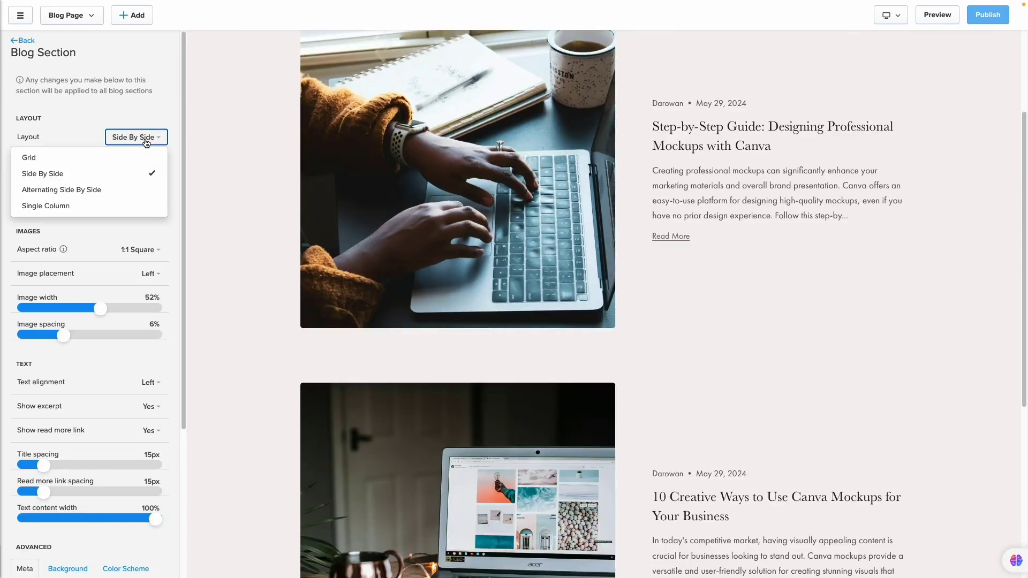
pyautogui.click(128, 157)
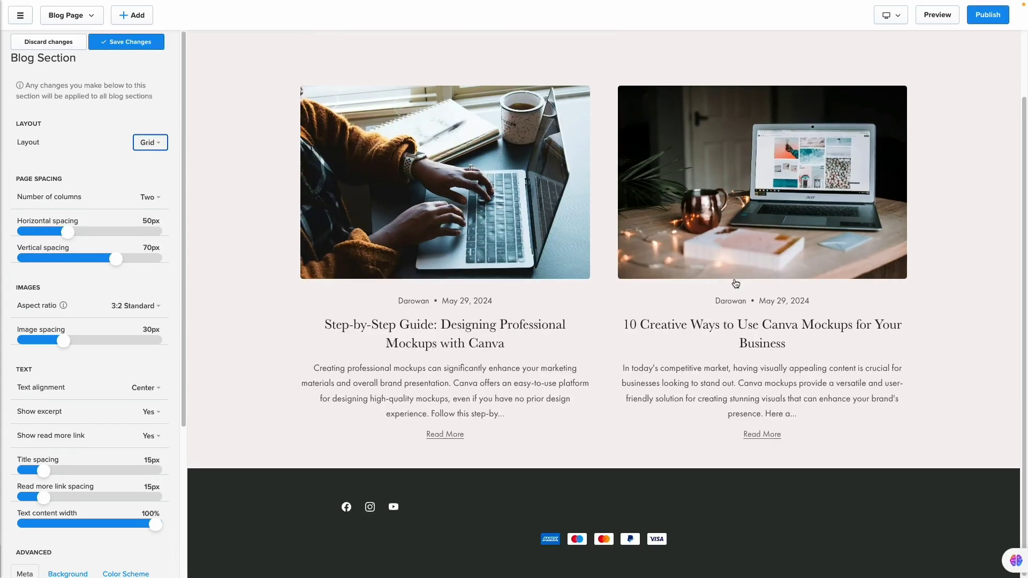
# Try three columns for the blog grid and return it to two columns.
pyautogui.click(153, 202)
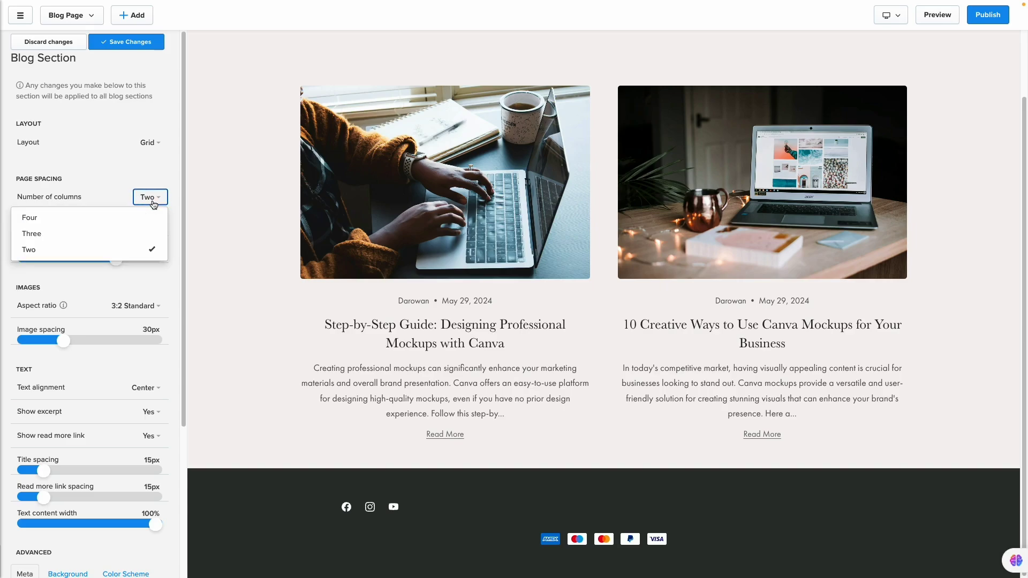
pyautogui.click(68, 232)
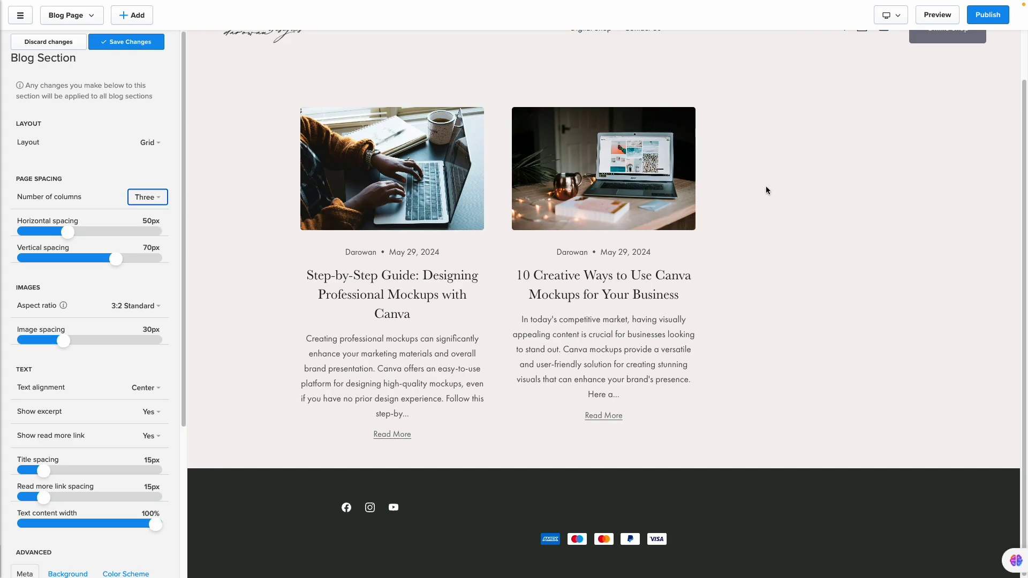
pyautogui.click(147, 197)
pyautogui.click(121, 248)
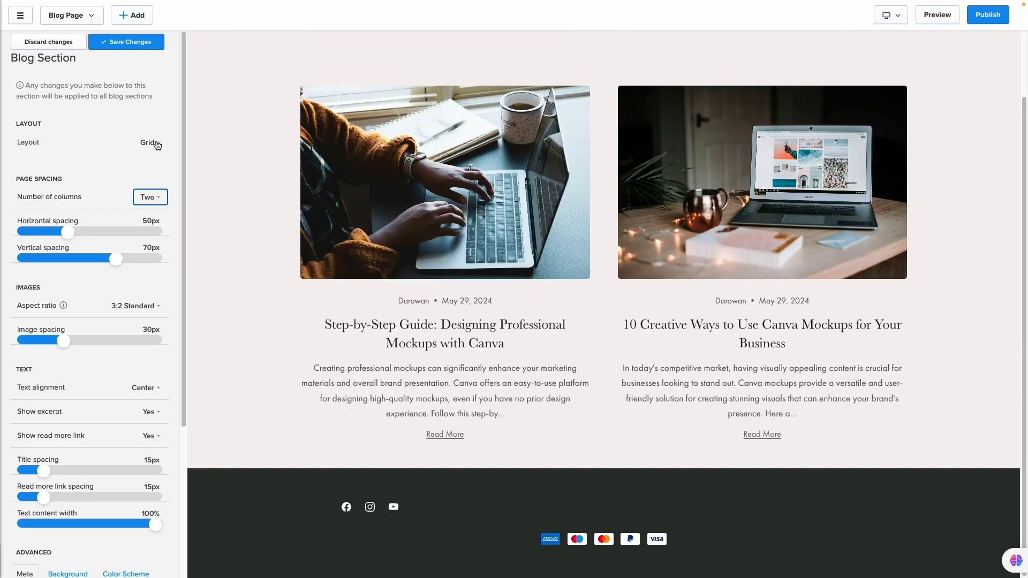
# Try the Alternating Side By Side and Side By Side layouts on the blog section to compare them.
pyautogui.click(147, 148)
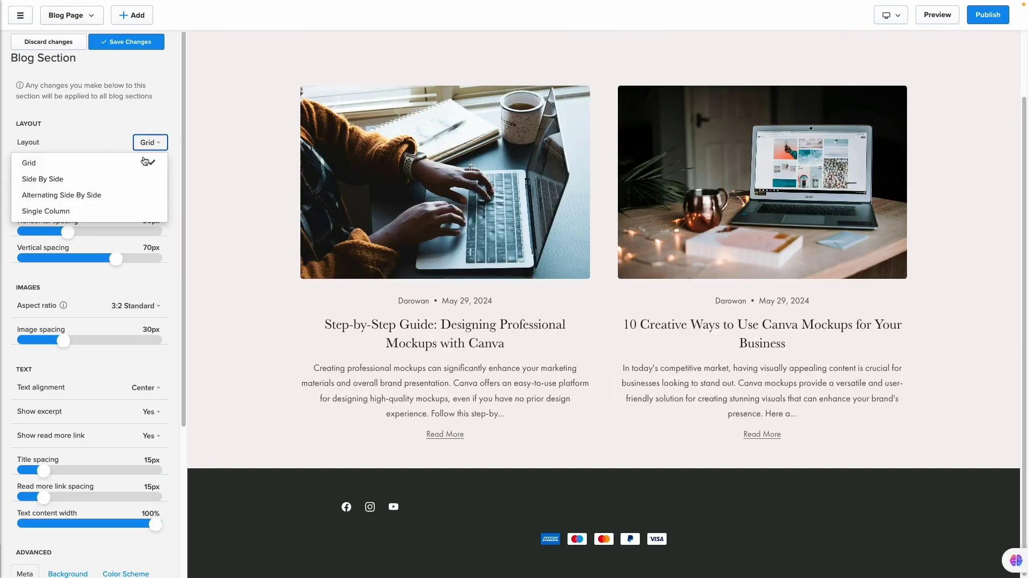
pyautogui.click(81, 195)
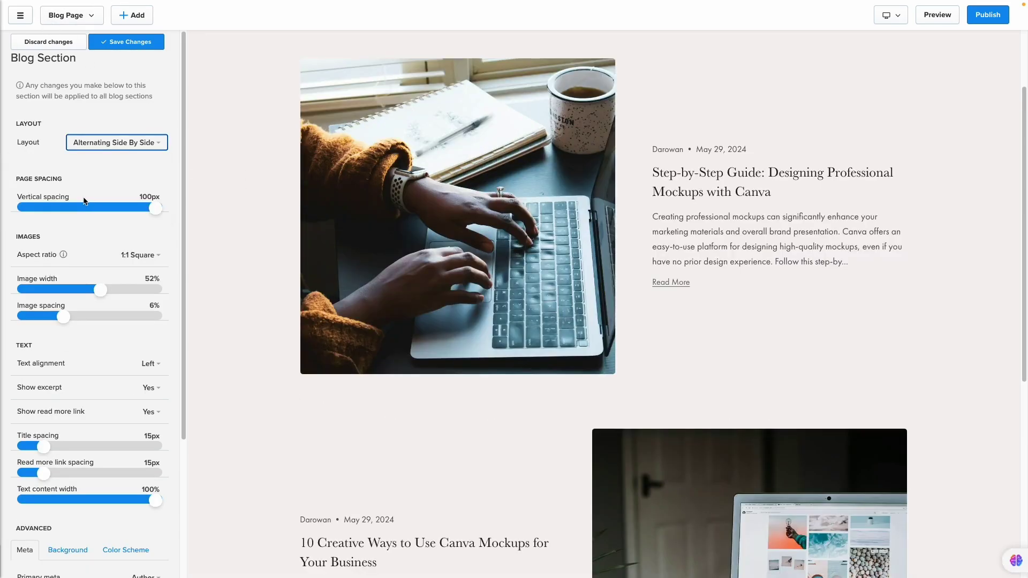
pyautogui.scroll(-4, 706, 248)
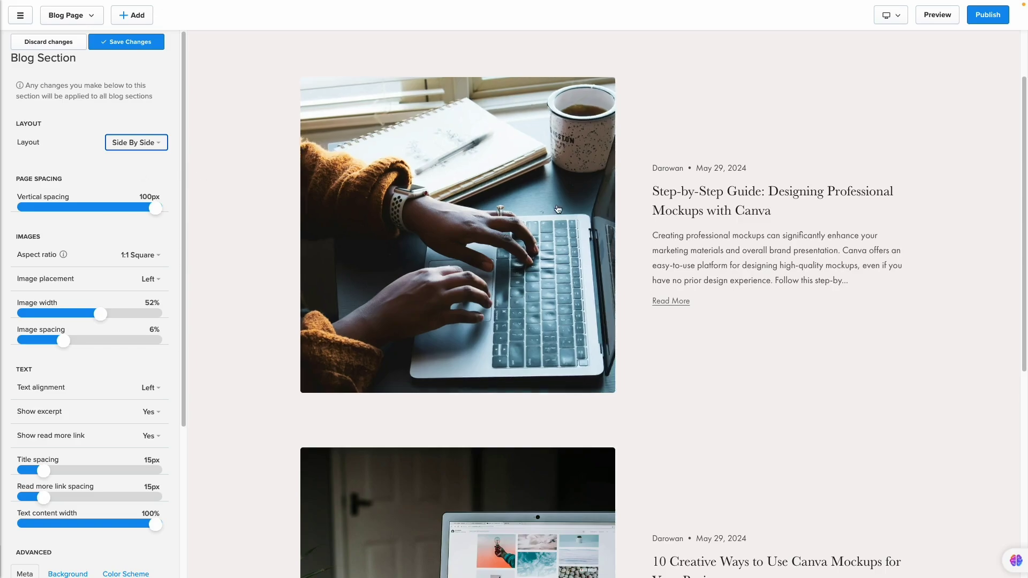
pyautogui.scroll(-2, 274, 194)
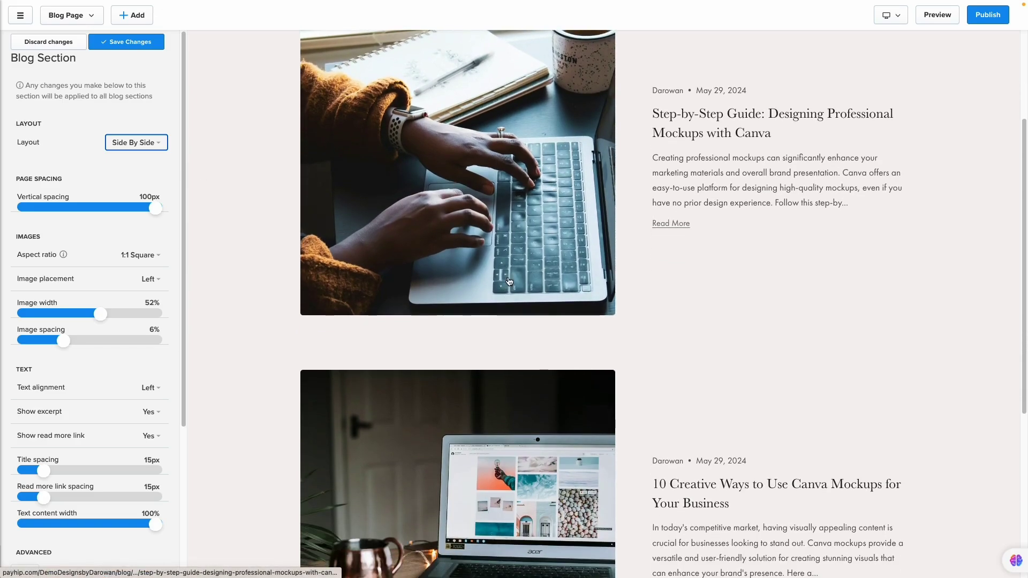
pyautogui.click(141, 144)
pyautogui.click(88, 196)
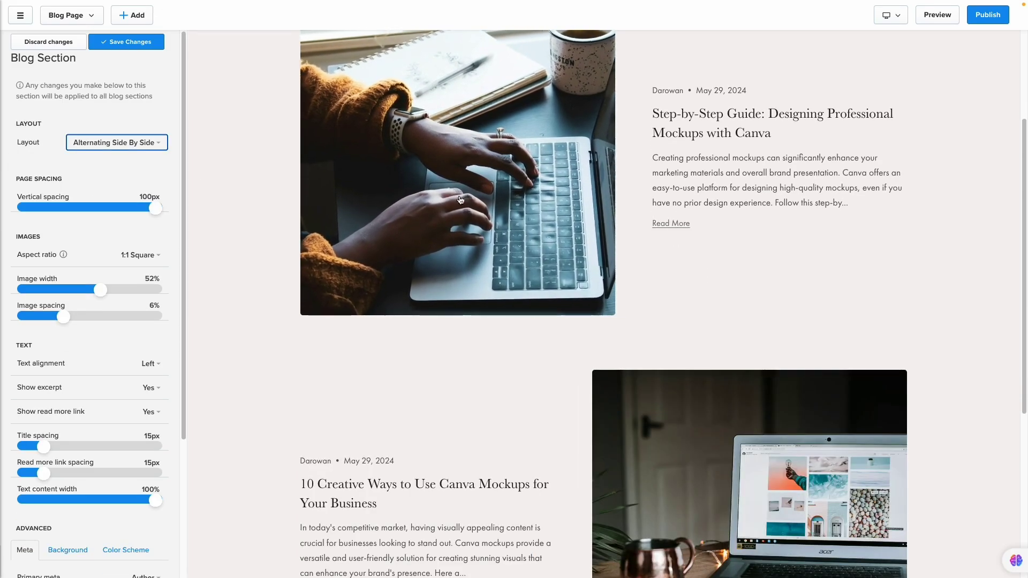
# Try the Single Column layout on the blog section and look over how the posts appear.
pyautogui.click(148, 143)
pyautogui.click(89, 212)
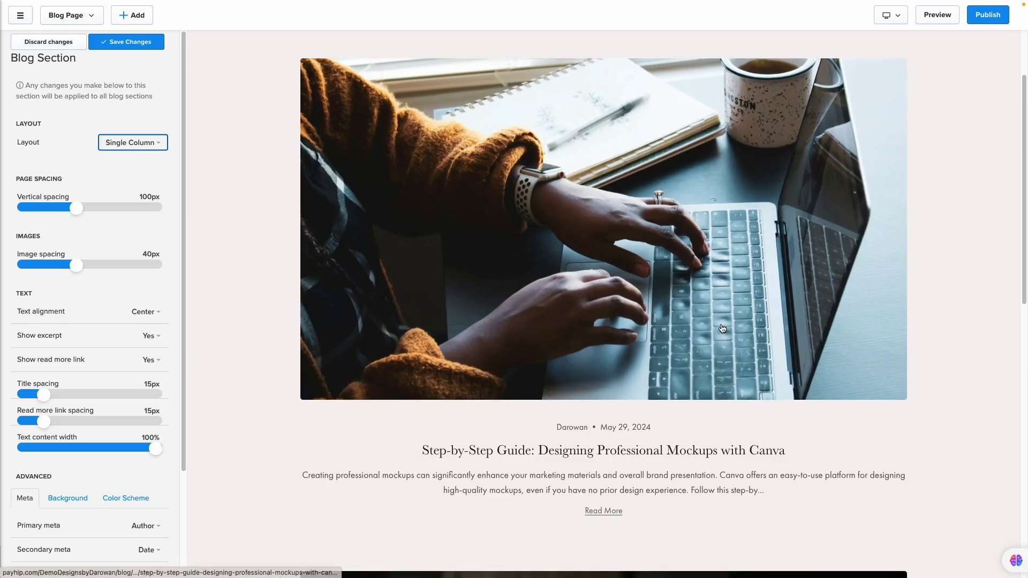
pyautogui.scroll(-10, 723, 328)
pyautogui.scroll(-2, 723, 329)
pyautogui.scroll(8, 725, 325)
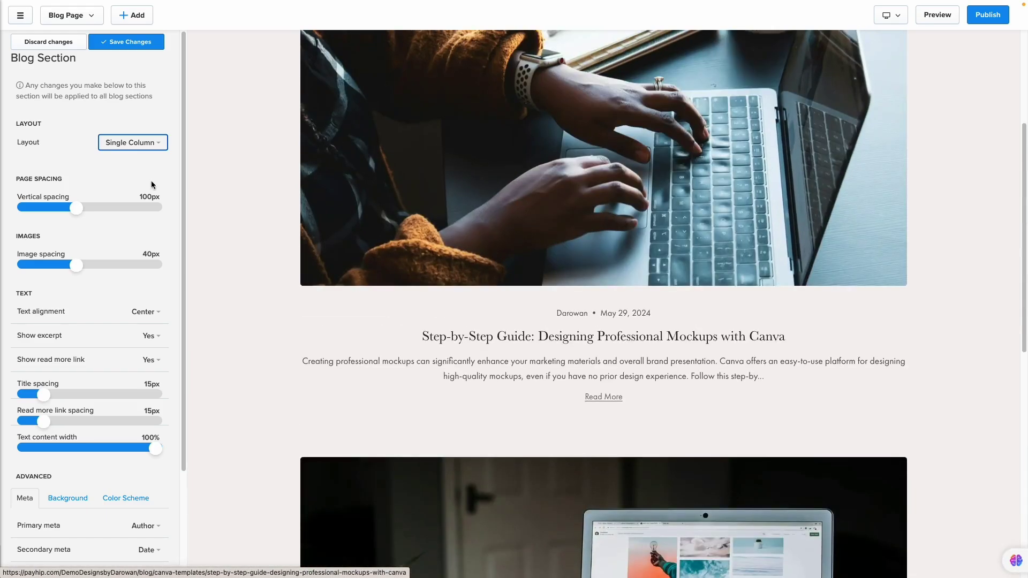
# Switch the blog section back to the Grid layout.
pyautogui.click(130, 143)
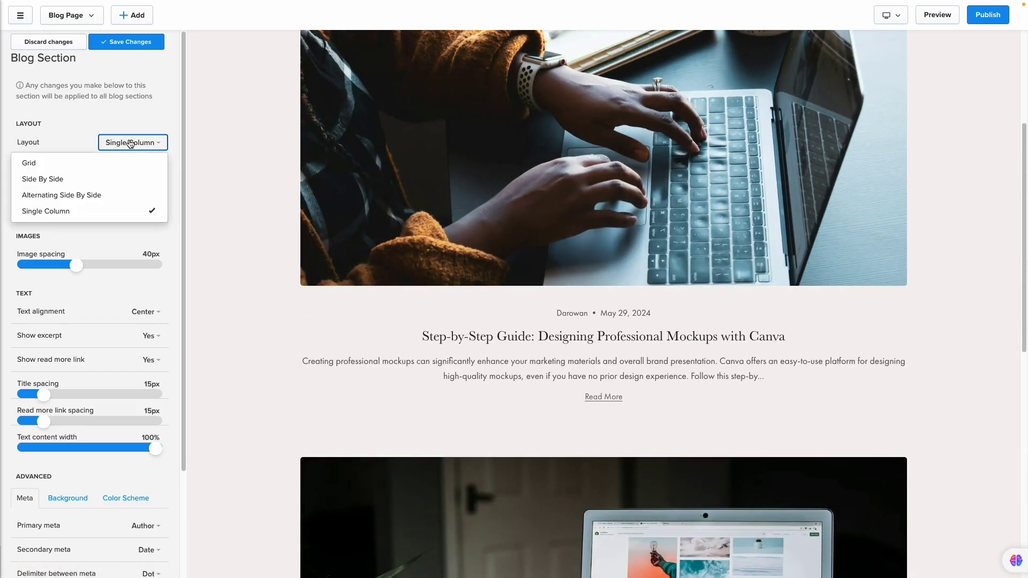
pyautogui.click(42, 179)
pyautogui.click(49, 159)
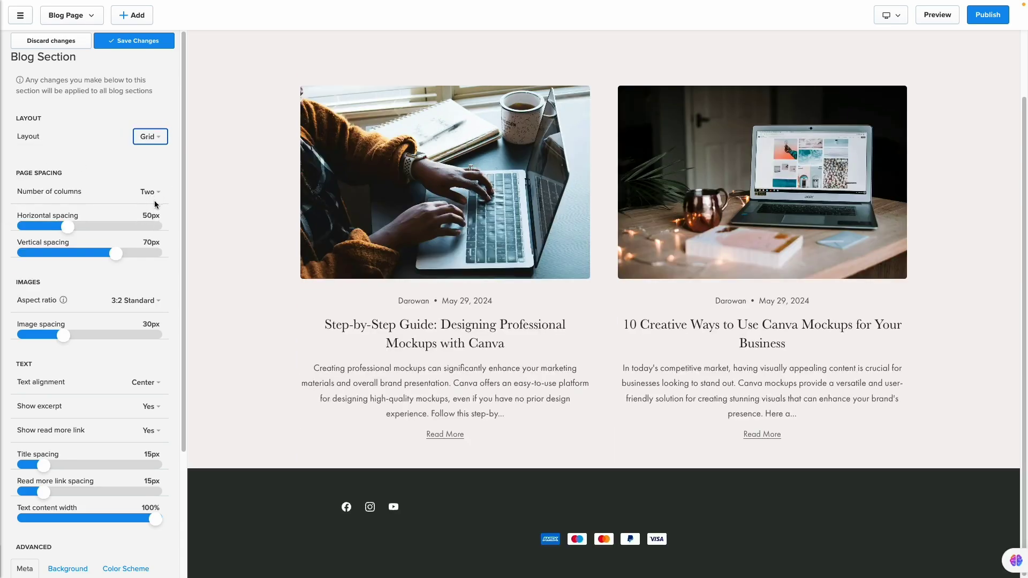
# Try the 1:1 Square and Adapt aspect ratios on the blog images and return them to 3:2 Standard.
pyautogui.scroll(-2, 152, 202)
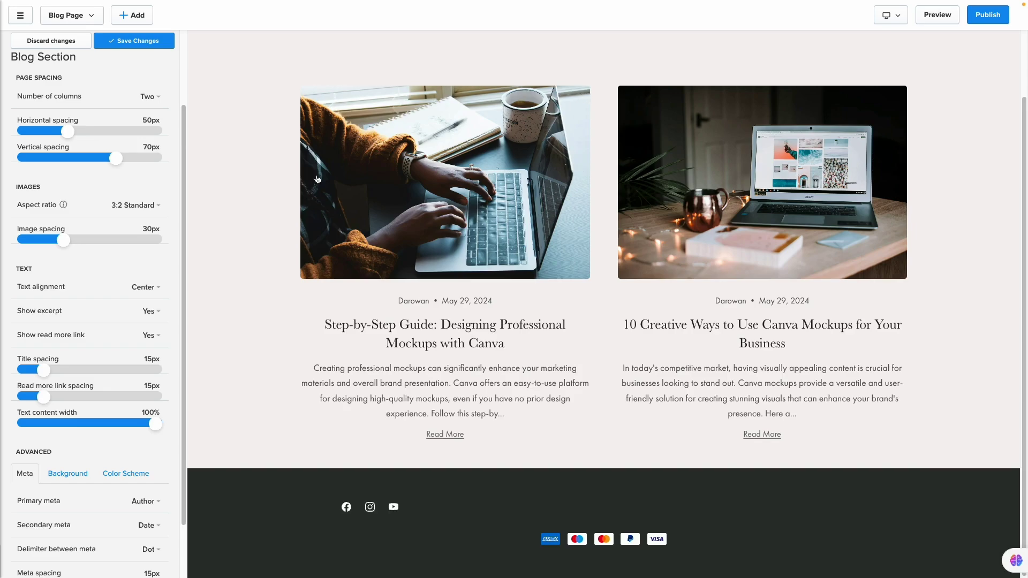
pyautogui.click(137, 207)
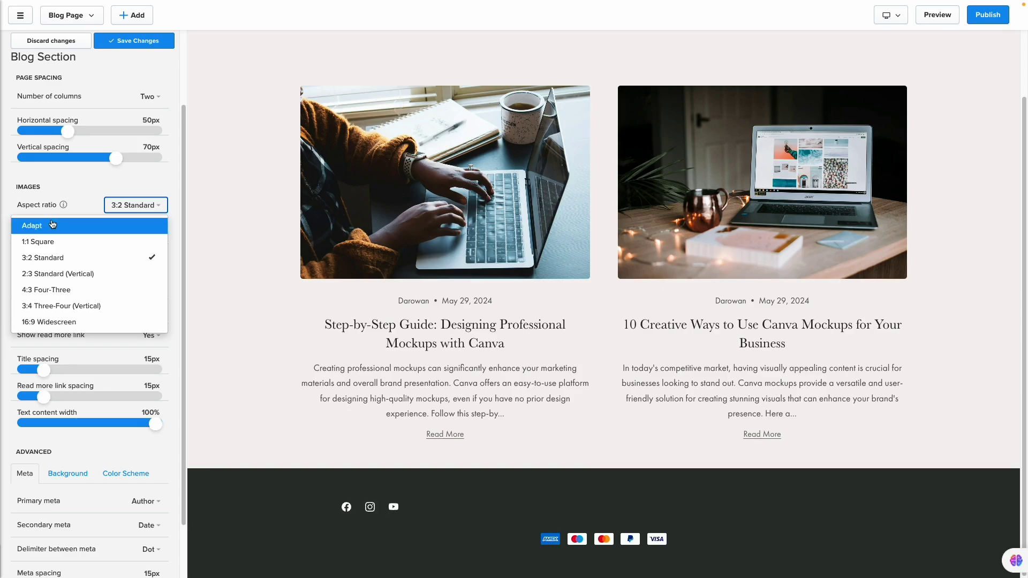
pyautogui.click(66, 243)
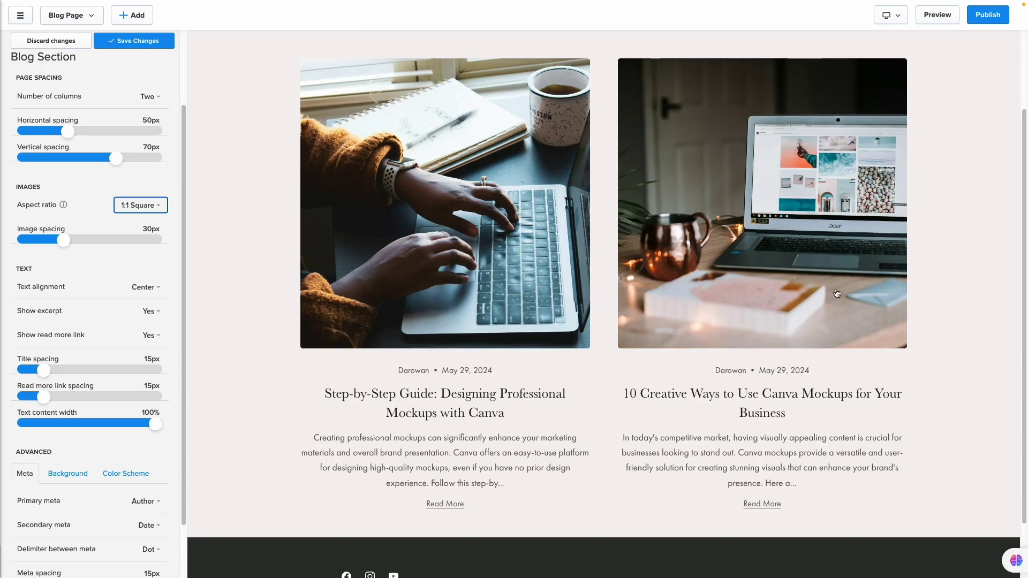
pyautogui.click(146, 208)
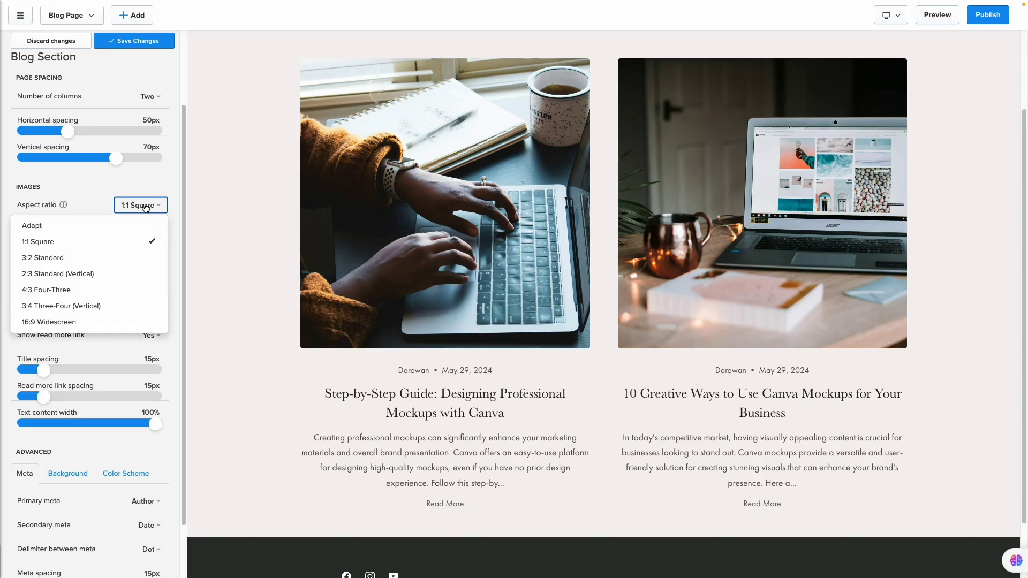
pyautogui.click(79, 227)
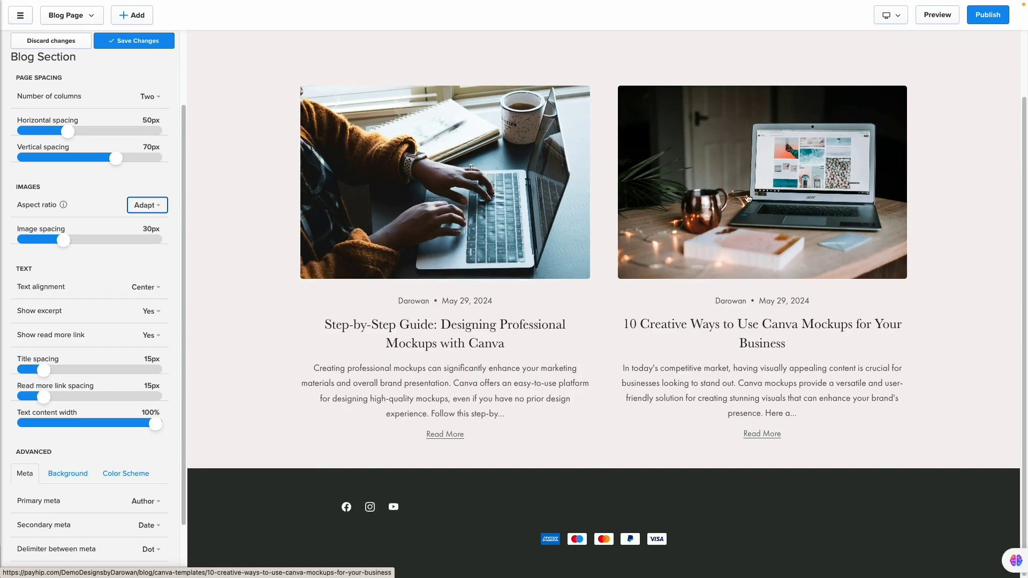
pyautogui.click(146, 210)
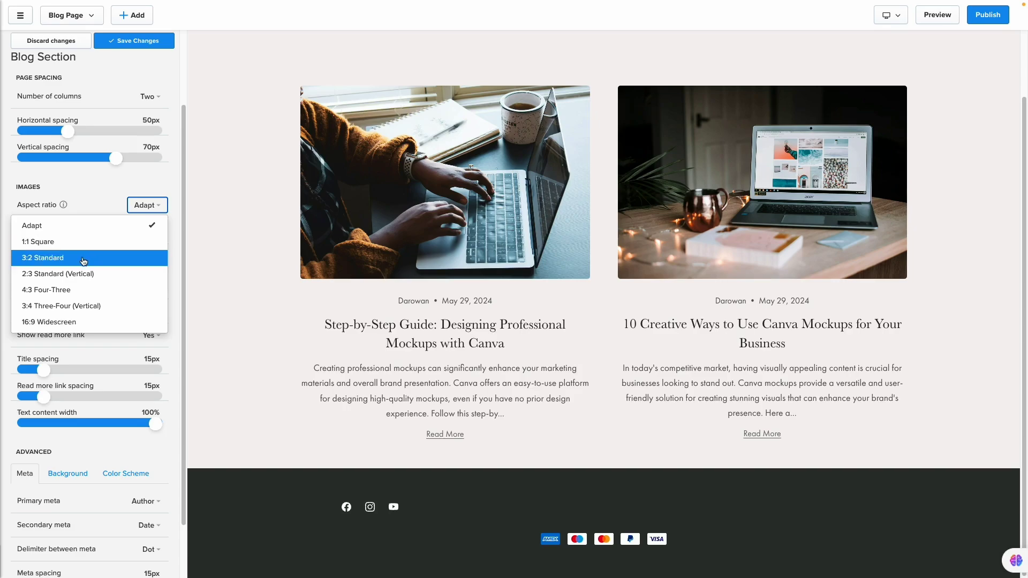
pyautogui.click(84, 258)
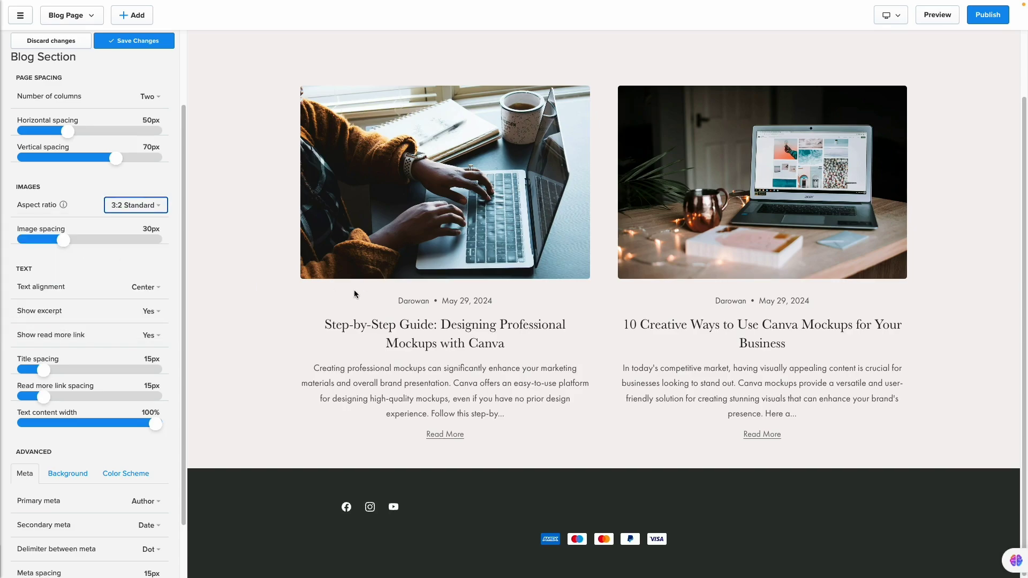
# Compare the Left and Right text alignments for the blog posts and settle on Left.
pyautogui.scroll(-1, 172, 223)
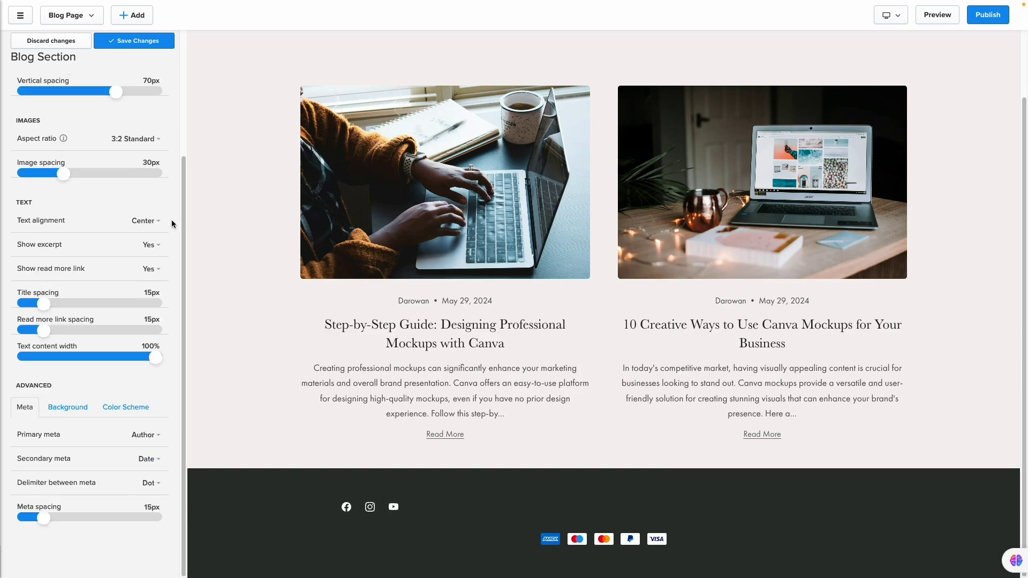
pyautogui.click(145, 222)
pyautogui.click(129, 258)
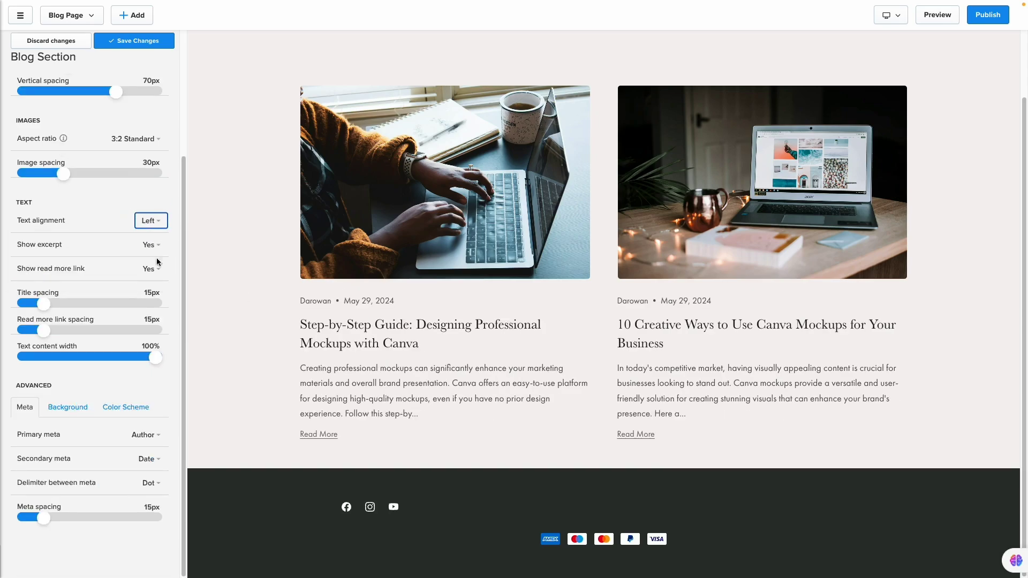
pyautogui.click(153, 222)
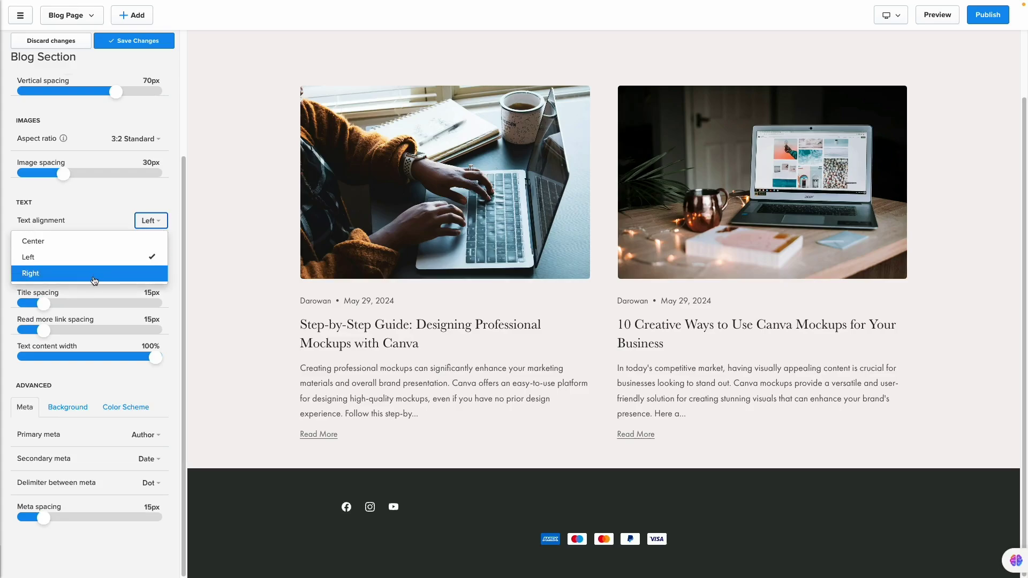
pyautogui.click(132, 273)
pyautogui.click(134, 227)
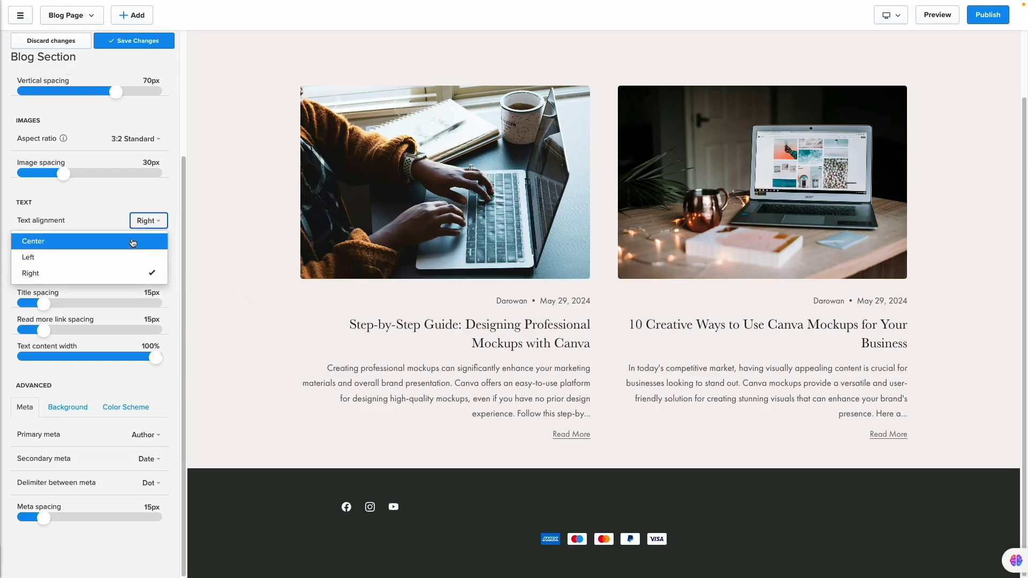
pyautogui.click(116, 260)
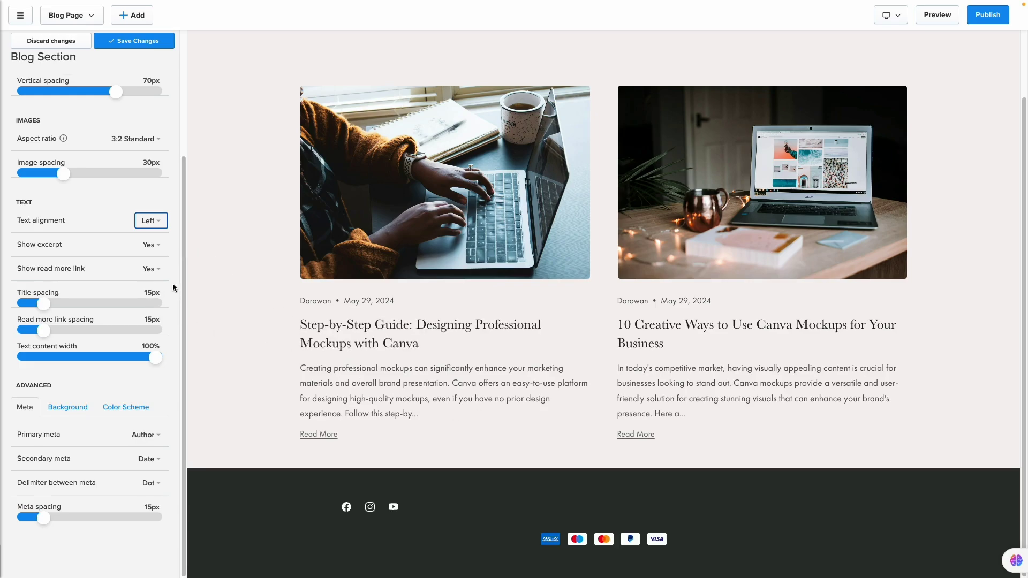
# Try hiding the excerpt on the blog posts and set it to show again.
pyautogui.click(152, 246)
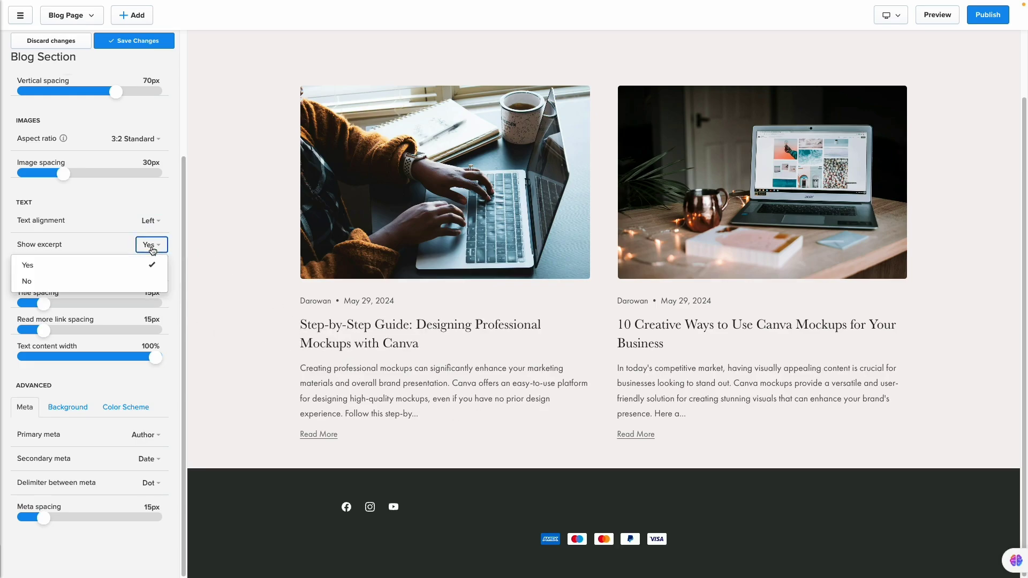
pyautogui.click(124, 281)
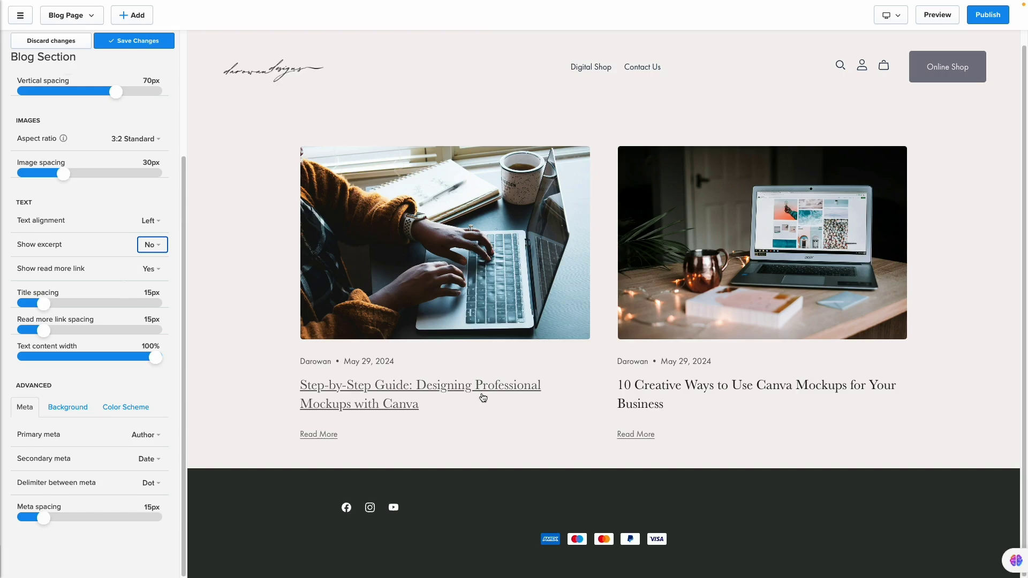
pyautogui.click(154, 249)
pyautogui.click(65, 272)
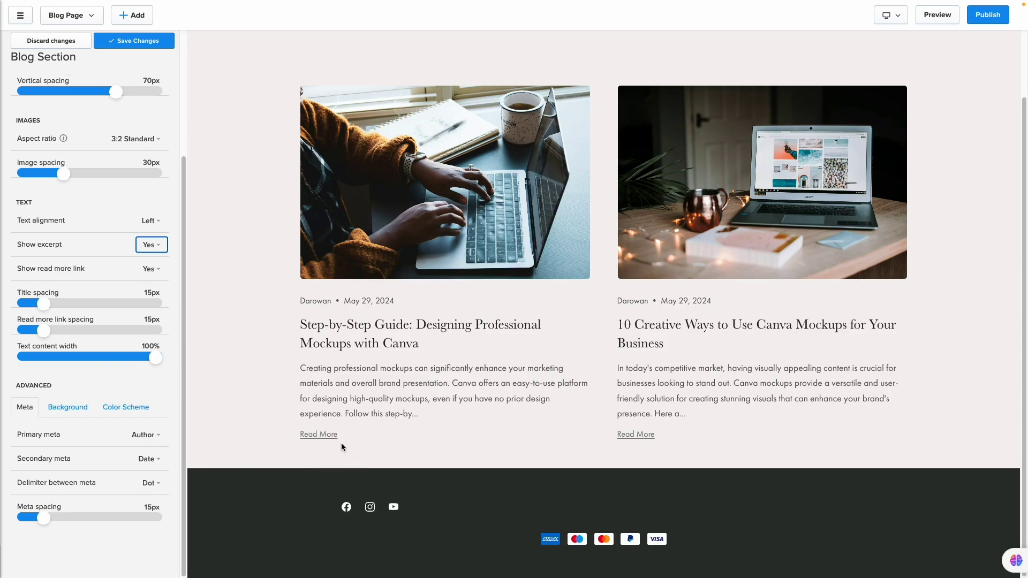
# Try hiding the read more link on the blog posts and turn it back on.
pyautogui.click(154, 270)
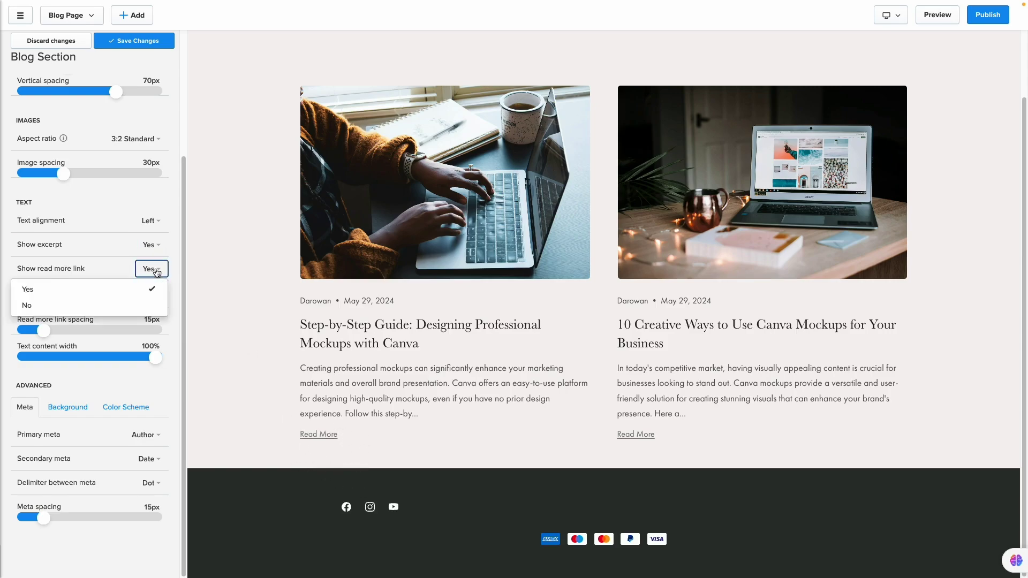
pyautogui.click(66, 307)
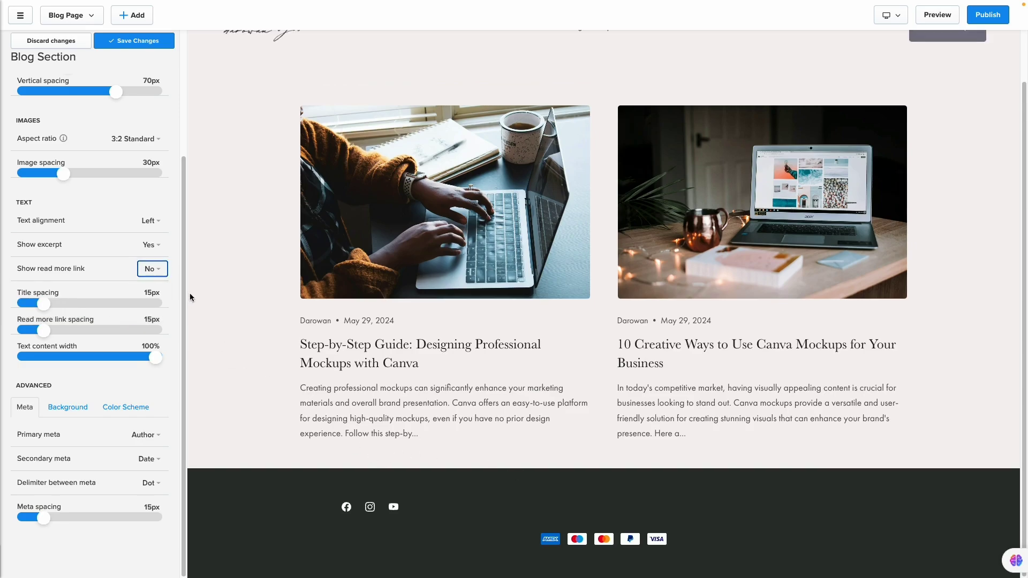
pyautogui.click(151, 273)
pyautogui.click(69, 291)
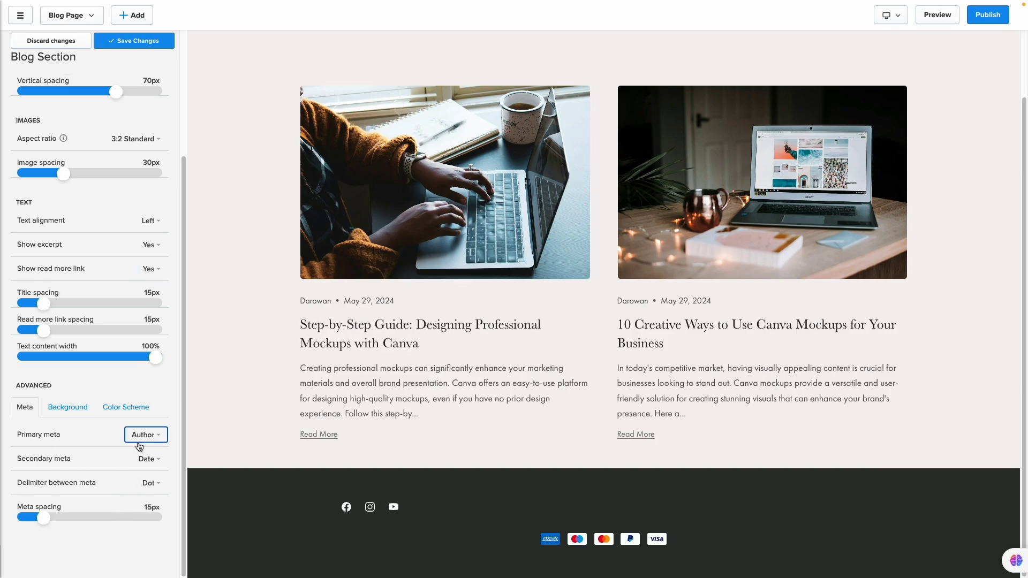
# Try Date as primary meta and Author as secondary meta, and restore Author first and Date second.
pyautogui.moveTo(305, 302); pyautogui.dragTo(325, 303)
pyautogui.click(152, 441)
pyautogui.click(47, 472)
pyautogui.click(147, 461)
pyautogui.click(87, 479)
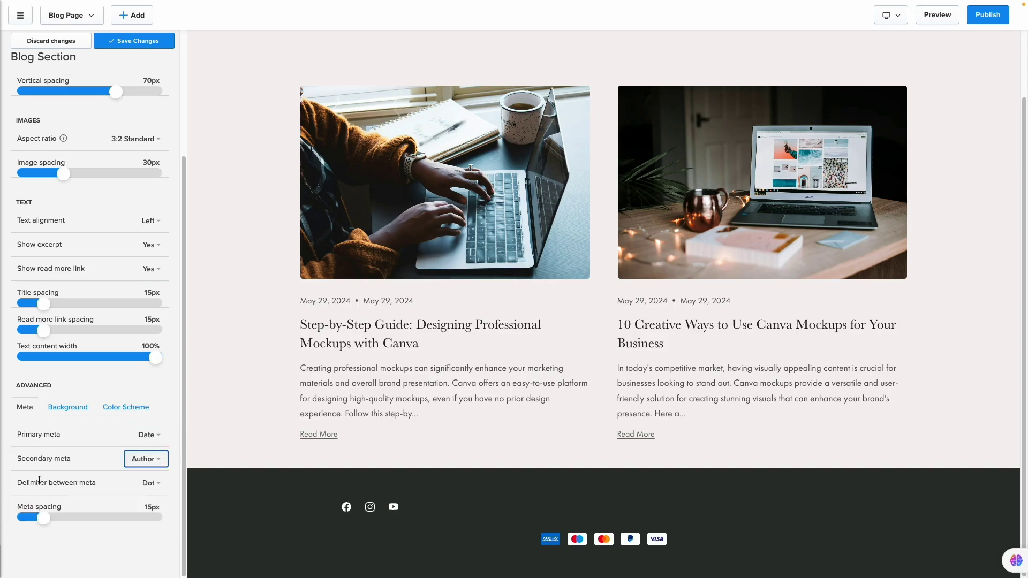
pyautogui.moveTo(298, 301); pyautogui.dragTo(413, 307)
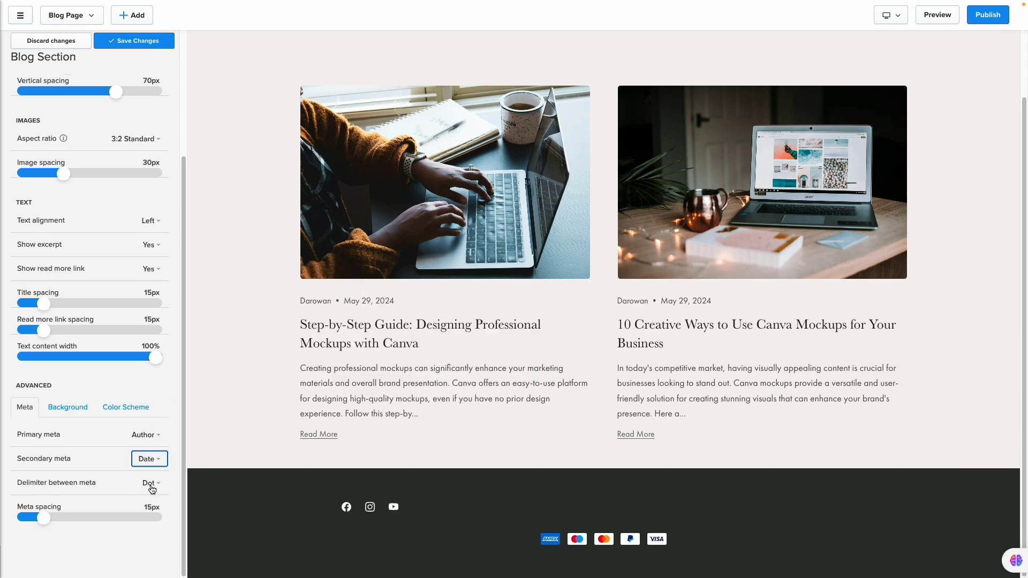
# Compare the Pipe, Dash and Space delimiters between author and date, and set the delimiter to Pipe.
pyautogui.click(337, 301)
pyautogui.click(154, 484)
pyautogui.click(70, 521)
pyautogui.click(150, 483)
pyautogui.click(46, 537)
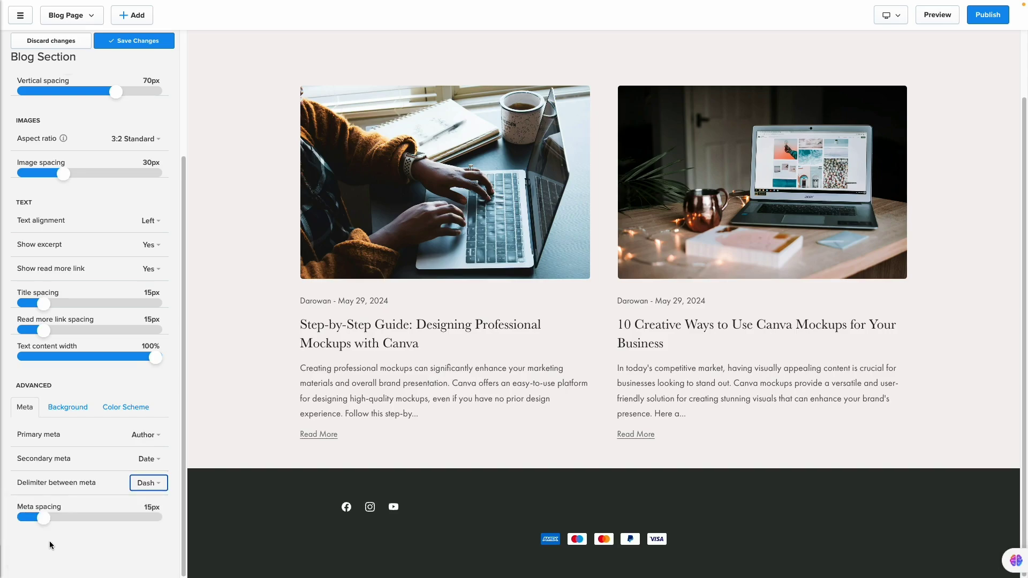
pyautogui.click(143, 483)
pyautogui.click(33, 553)
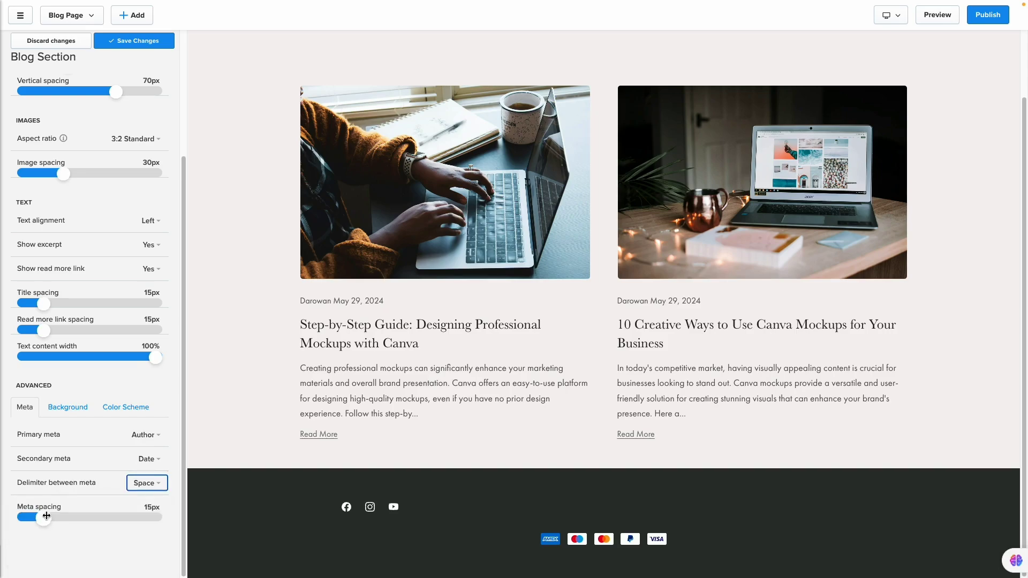
pyautogui.click(153, 484)
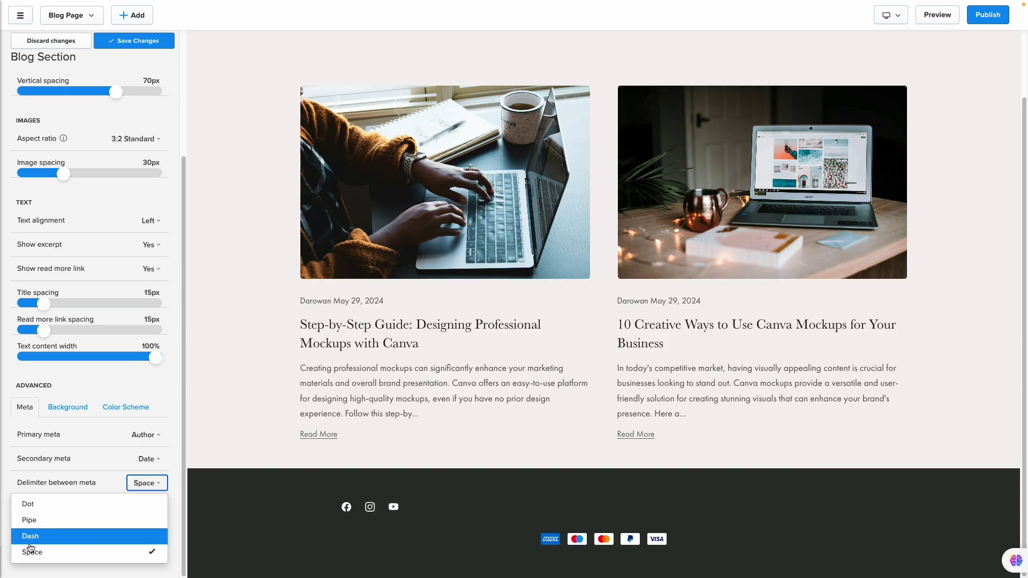
pyautogui.click(61, 523)
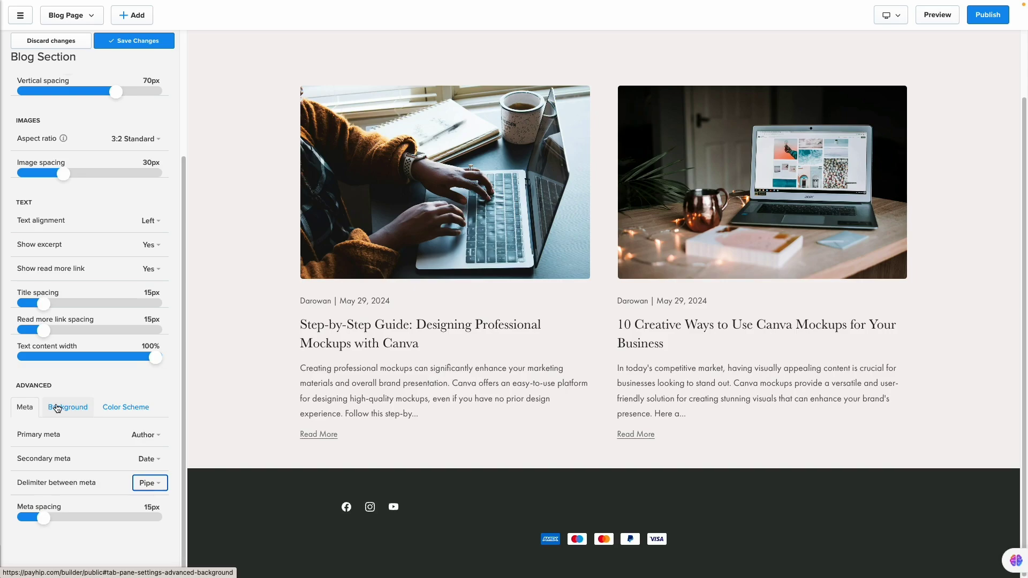
# Look through the blog section's advanced background and color scheme options and review its remaining settings.
pyautogui.scroll(2, 57, 408)
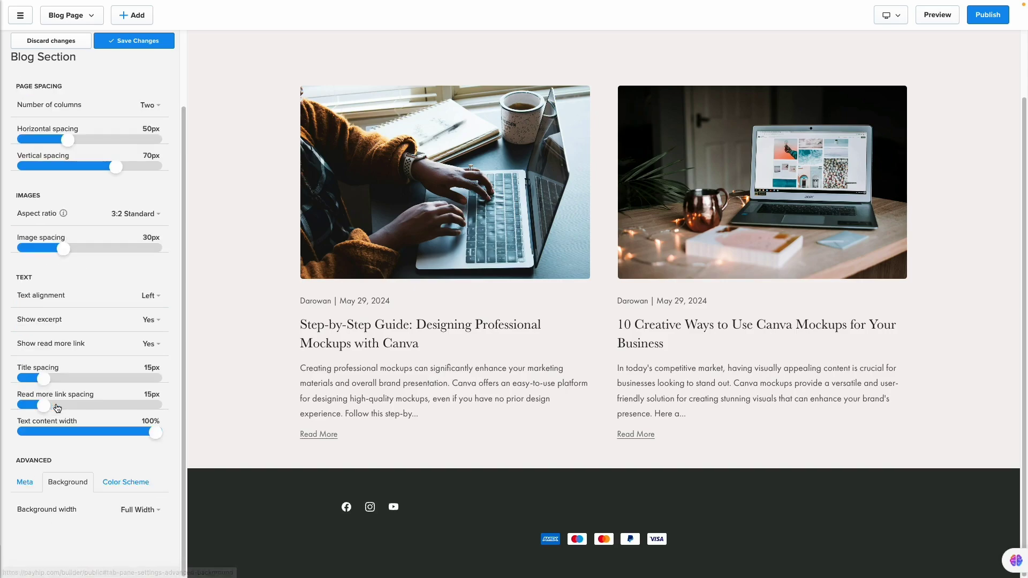
pyautogui.click(129, 481)
pyautogui.scroll(-4, 124, 472)
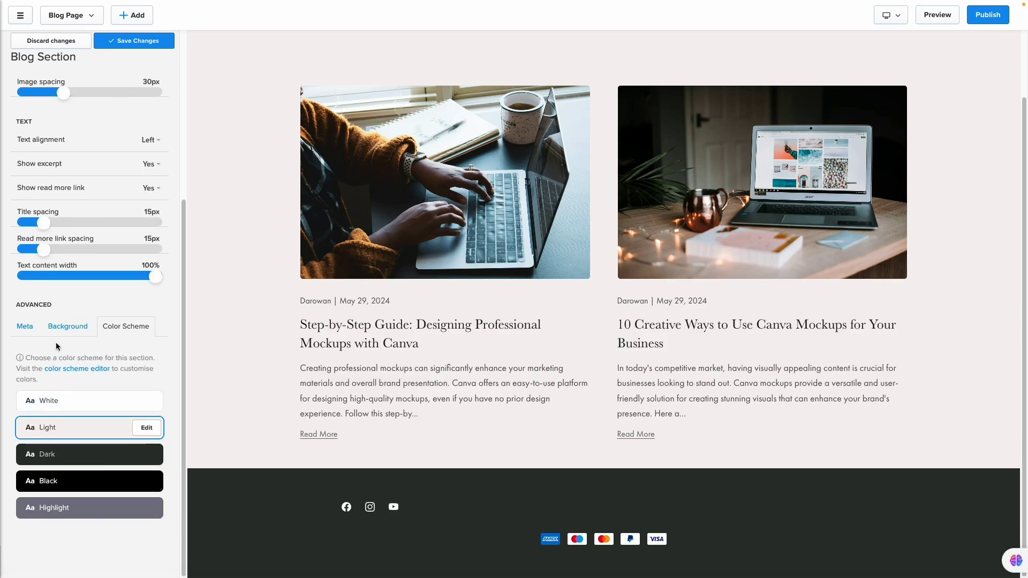
pyautogui.scroll(6, 56, 345)
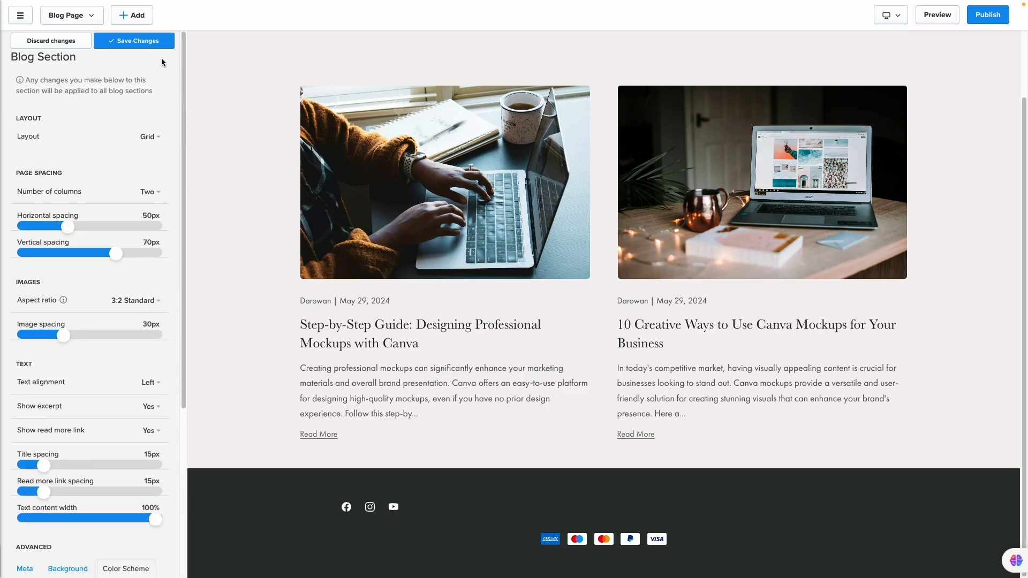
pyautogui.scroll(-4, 96, 476)
pyautogui.scroll(4, 99, 488)
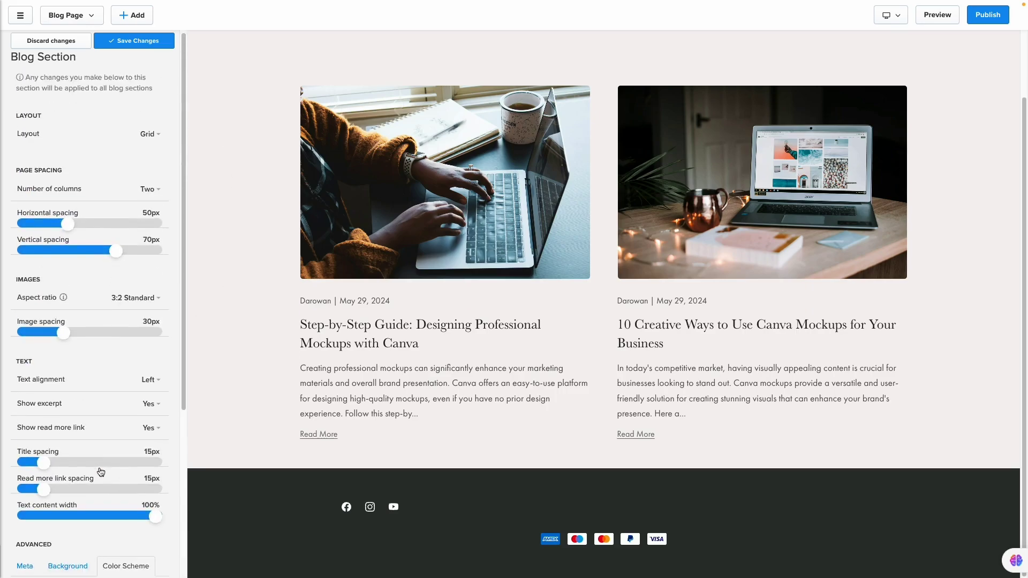
pyautogui.scroll(-3, 104, 475)
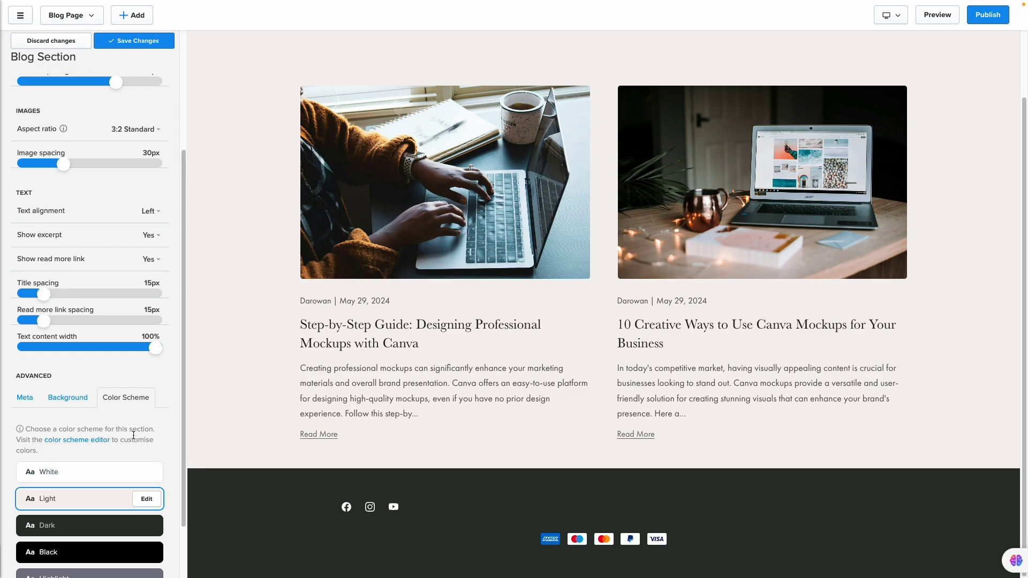
pyautogui.scroll(4, 138, 348)
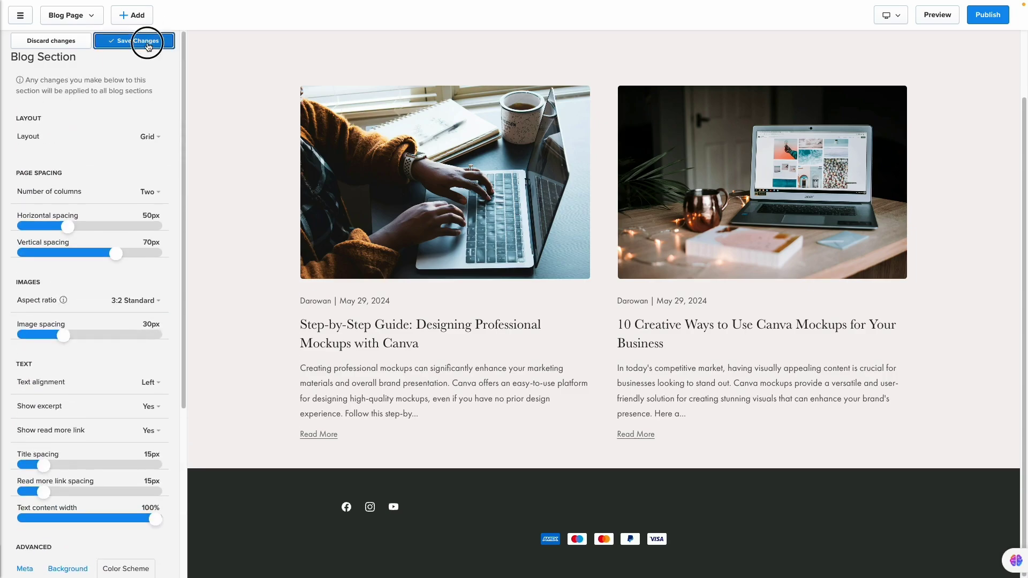
# Save the blog section changes and preview the blog page.
pyautogui.click(146, 41)
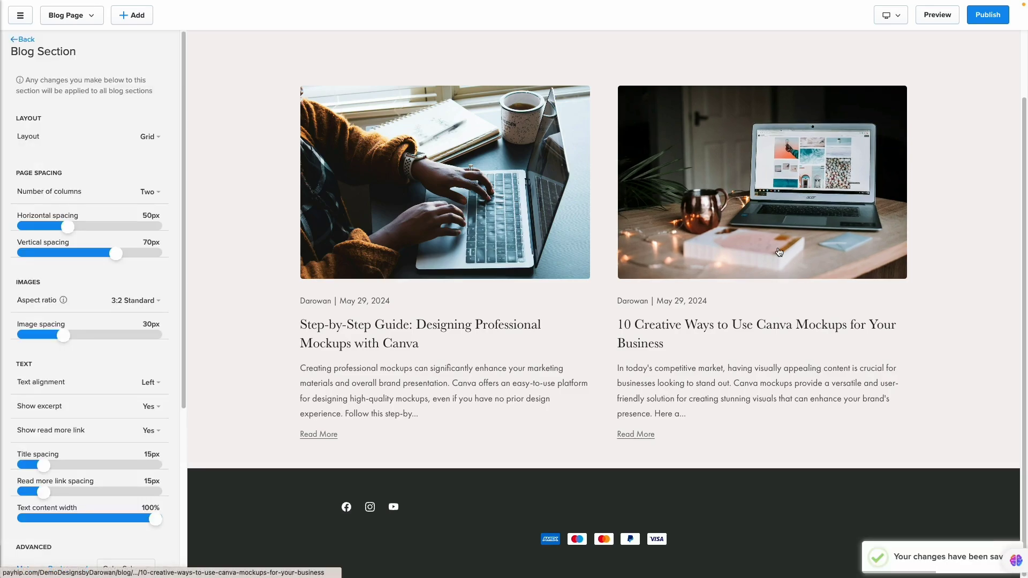
pyautogui.click(938, 15)
pyautogui.scroll(-2, 503, 293)
pyautogui.scroll(2, 507, 296)
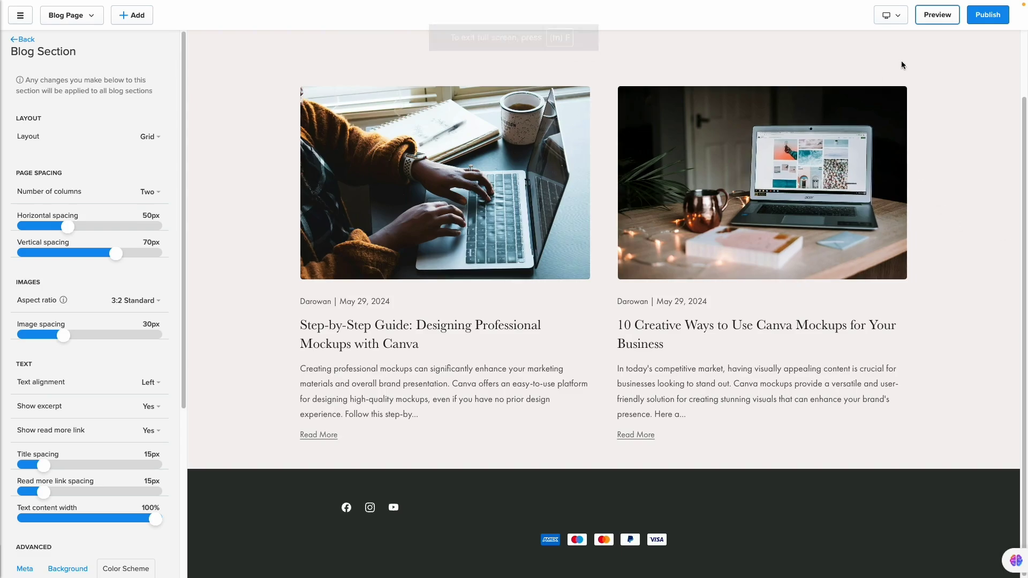
# Switch the builder to the Mobile view and check how the blog posts are laid out there.
pyautogui.click(895, 21)
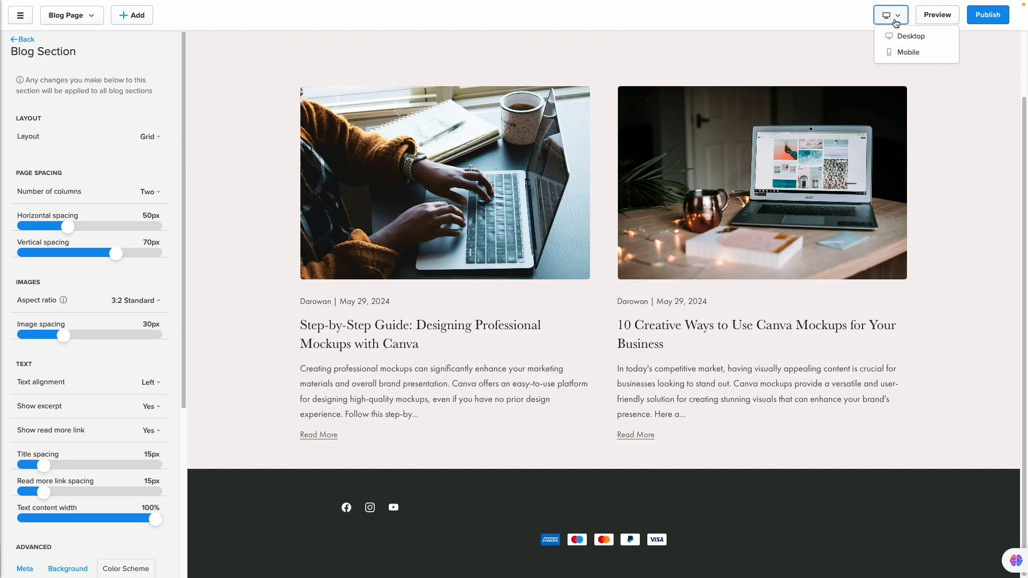
pyautogui.click(896, 53)
pyautogui.scroll(-5, 665, 222)
pyautogui.scroll(4, 665, 221)
pyautogui.scroll(1, 665, 221)
pyautogui.scroll(-5, 665, 223)
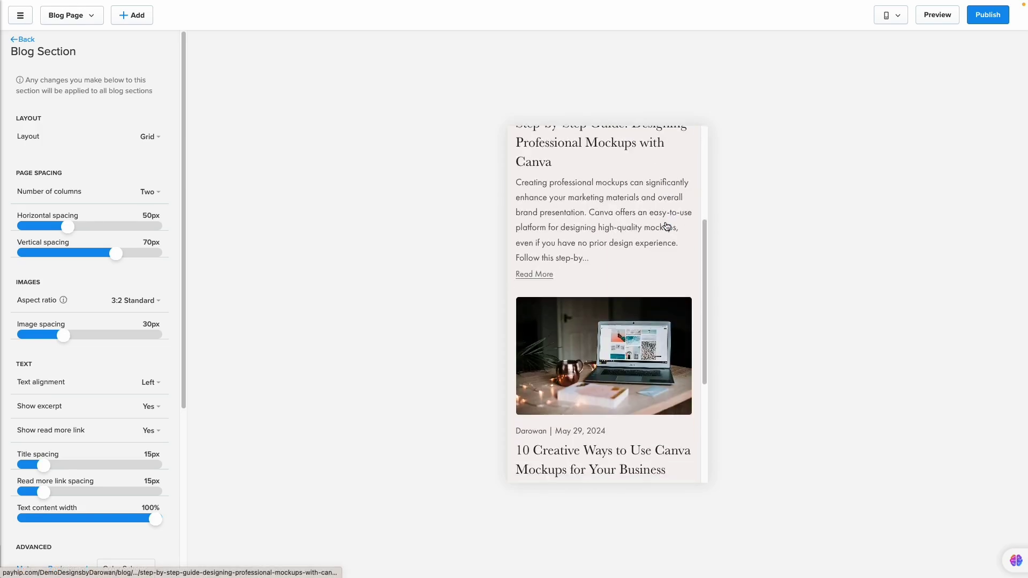
pyautogui.scroll(5, 665, 224)
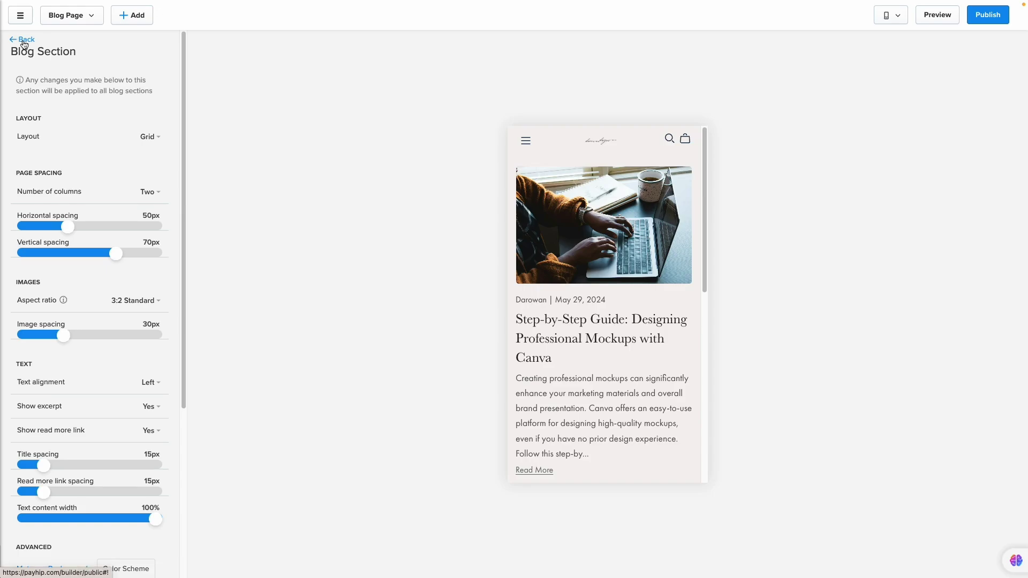
# Recheck the blog section settings, publish the store changes and continue editing.
pyautogui.scroll(-5, 143, 91)
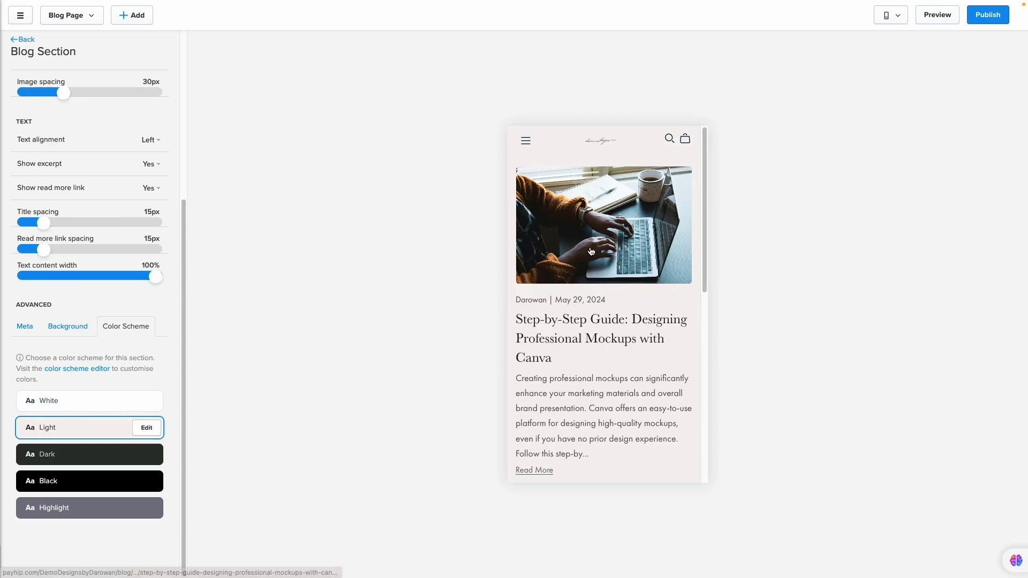
pyautogui.scroll(5, 122, 227)
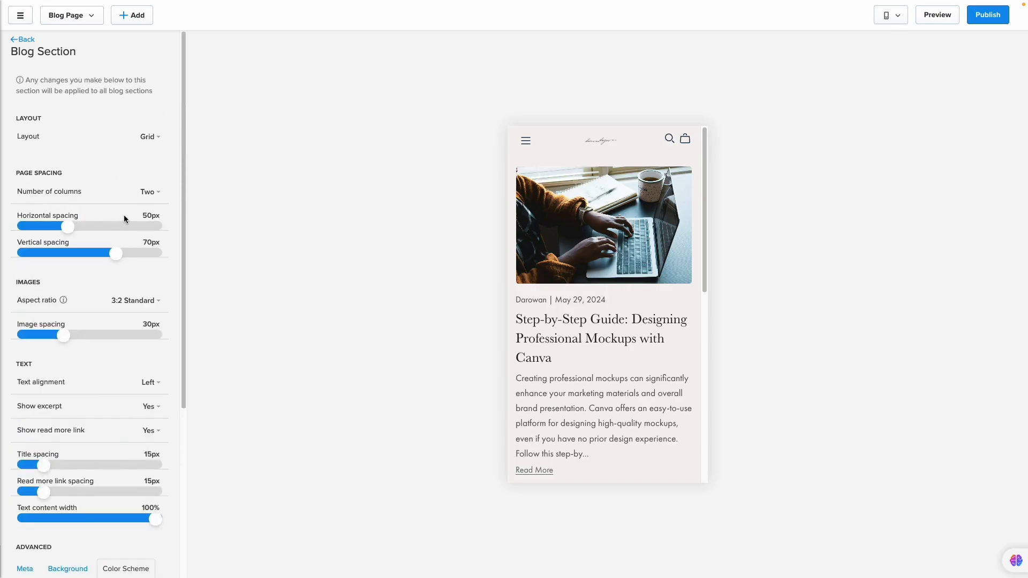
pyautogui.click(991, 16)
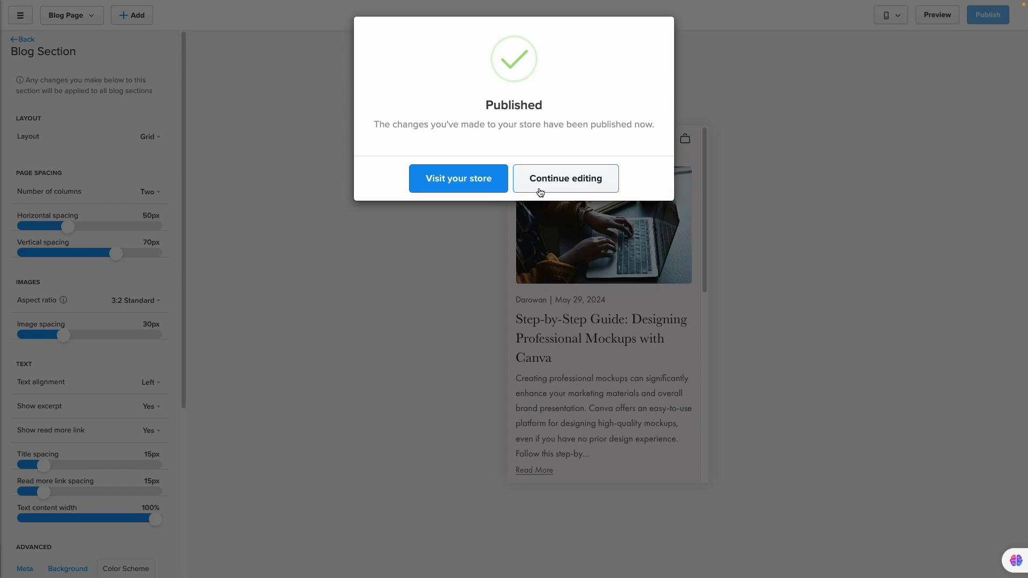
pyautogui.click(540, 193)
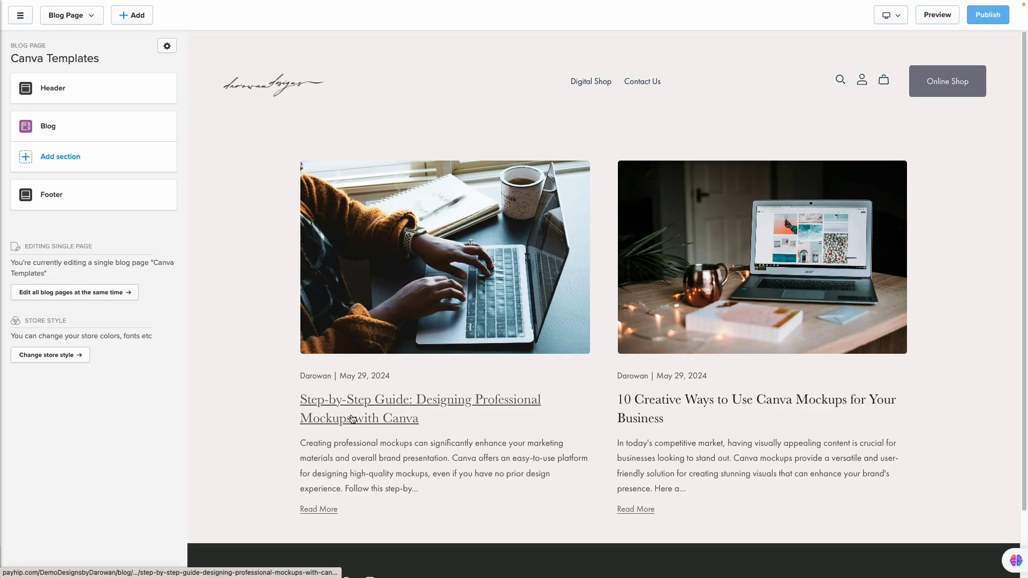
# Open the post "Step-by-Step Guide: Designing Professional Mockups with Canva" from the blog page and look through its content.
pyautogui.click(397, 409)
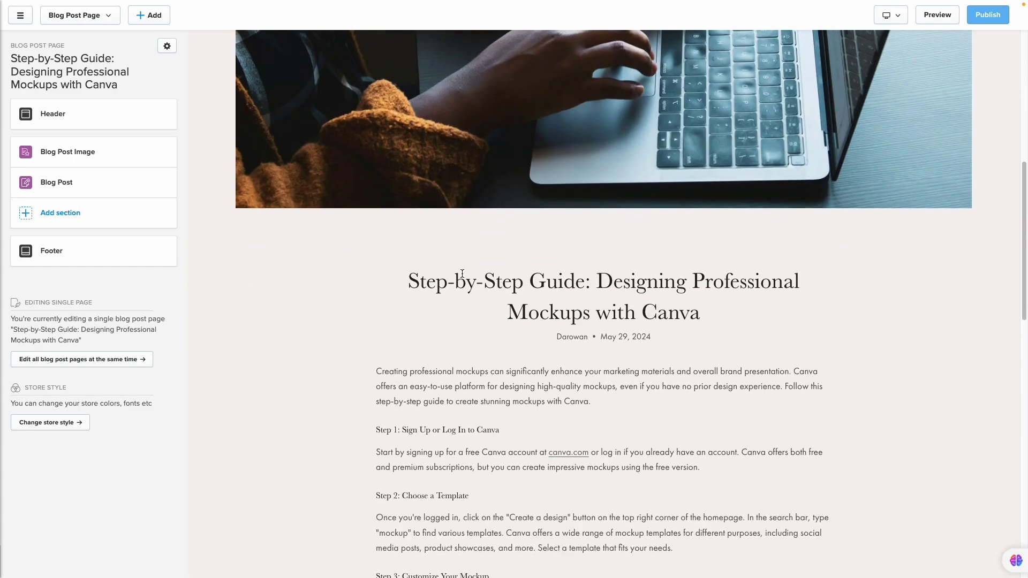
pyautogui.scroll(-4, 462, 273)
pyautogui.scroll(2, 461, 275)
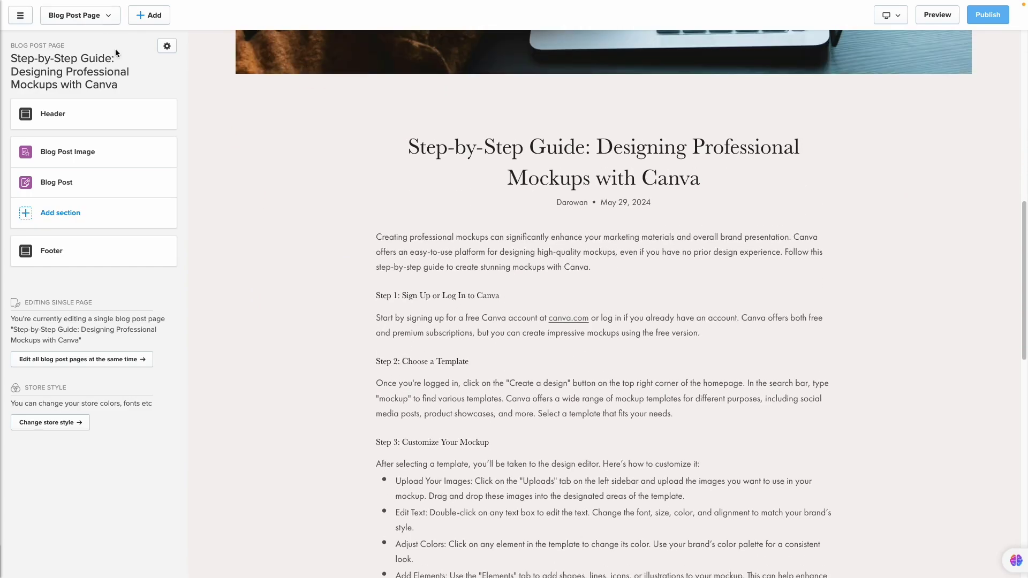
# Open the Blog Post Image section and set its content width to Medium.
pyautogui.click(73, 154)
pyautogui.scroll(-1, 615, 214)
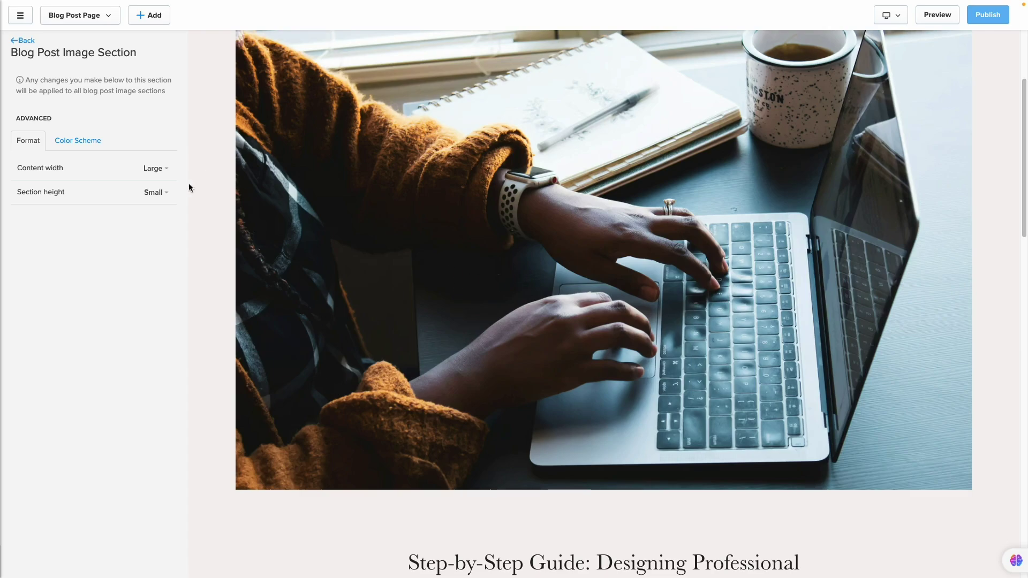
pyautogui.doubleClick(32, 168)
pyautogui.click(184, 261)
pyautogui.click(169, 168)
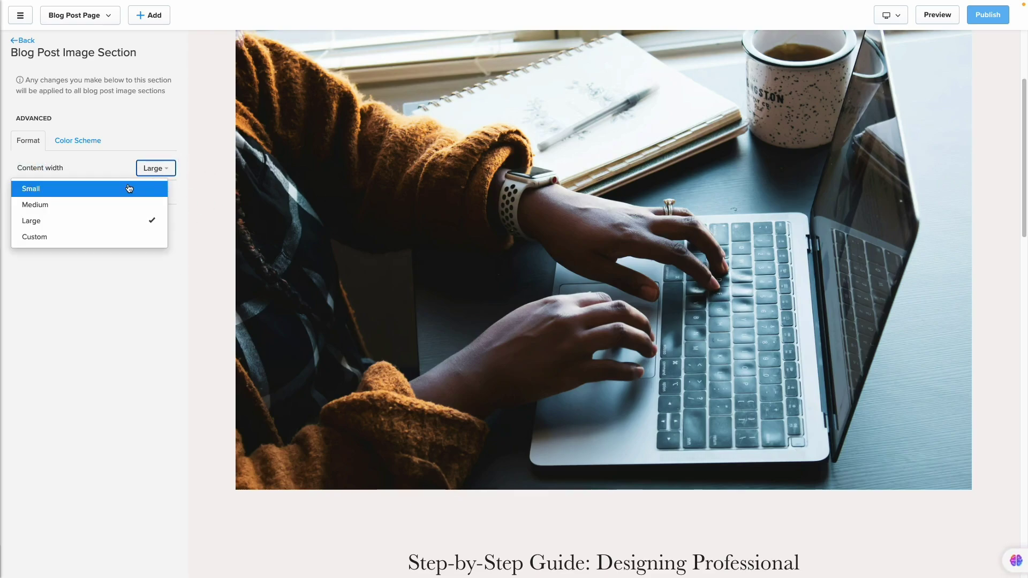
pyautogui.click(119, 204)
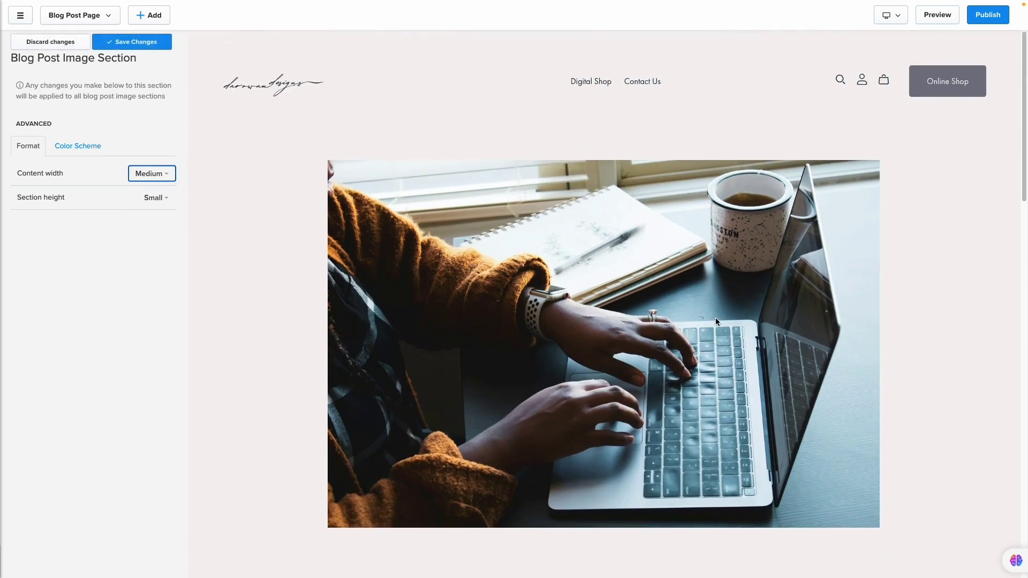
# Compare the Large and Small section heights for the blog post image, and set the height to Large.
pyautogui.click(154, 192)
pyautogui.click(88, 256)
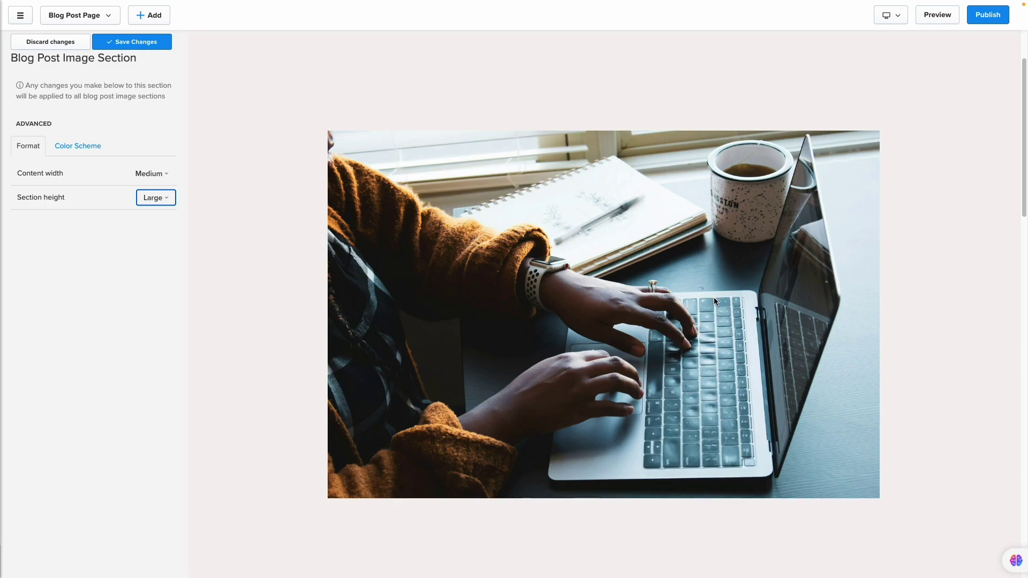
pyautogui.click(160, 198)
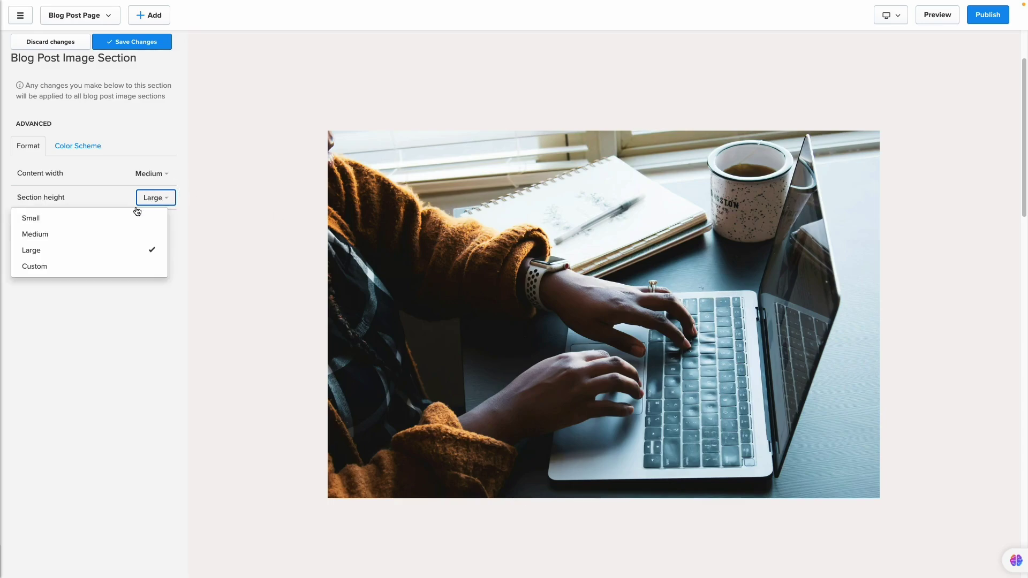
pyautogui.click(77, 217)
pyautogui.click(155, 198)
pyautogui.click(88, 255)
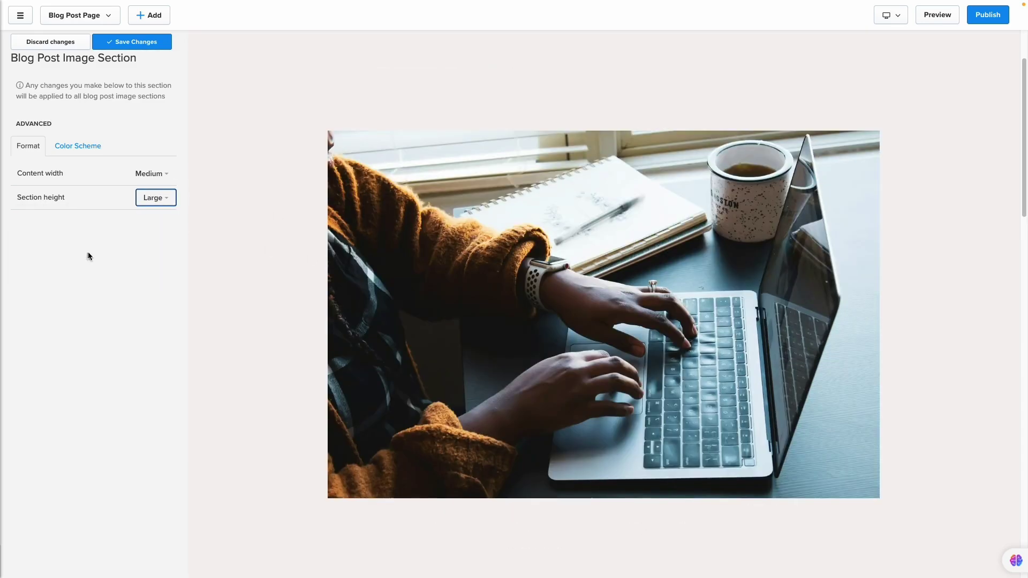
# Try the Small and Large content widths for the blog post image, and discard the section's changes.
pyautogui.click(157, 180)
pyautogui.click(78, 193)
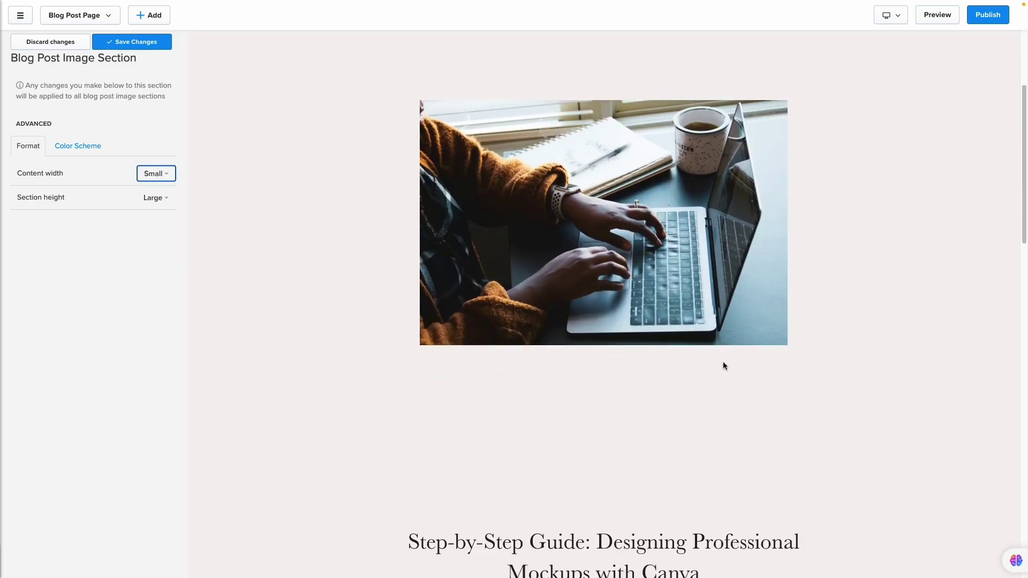
pyautogui.scroll(-8, 724, 362)
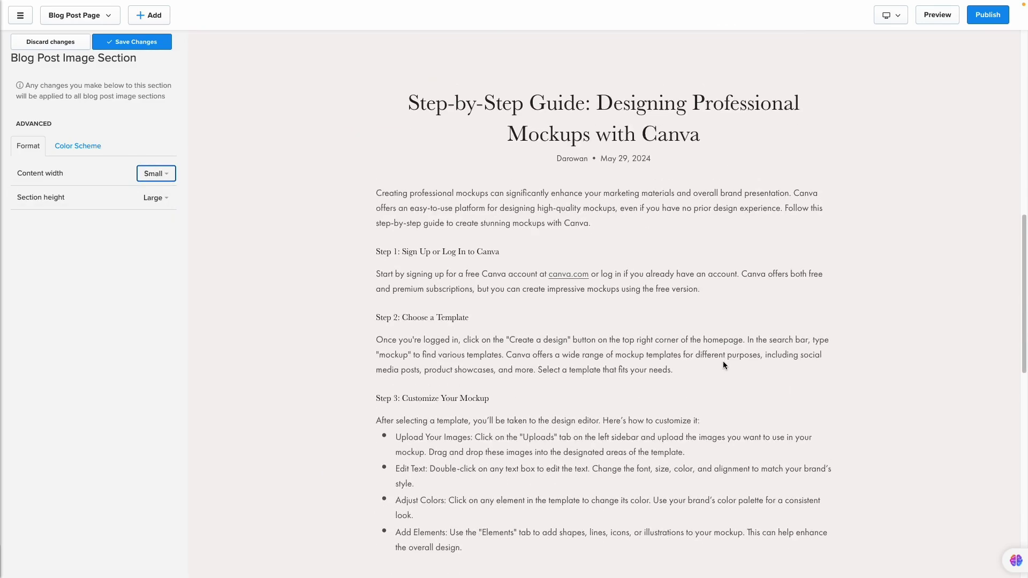
pyautogui.scroll(4, 723, 362)
pyautogui.click(158, 176)
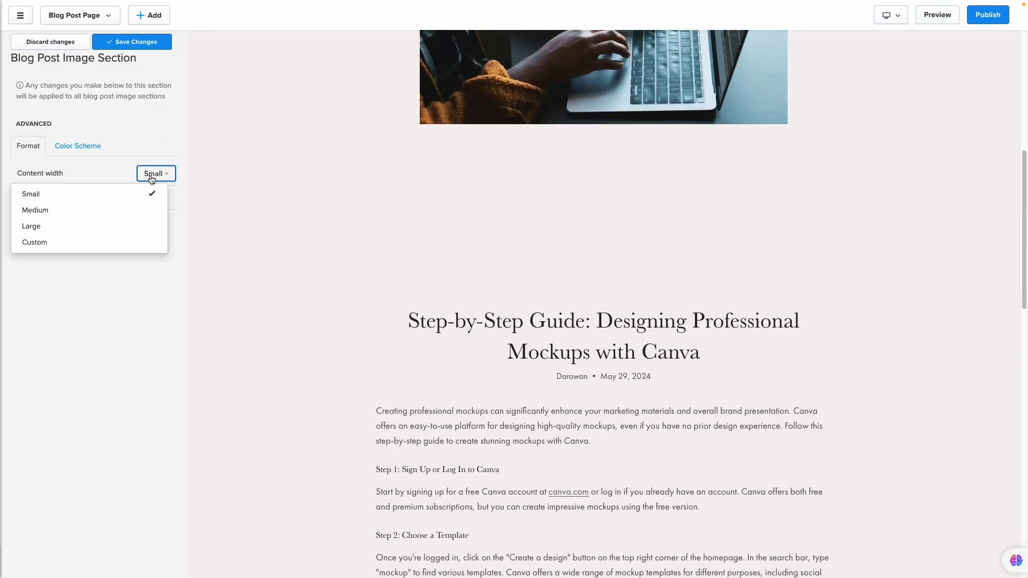
pyautogui.click(71, 225)
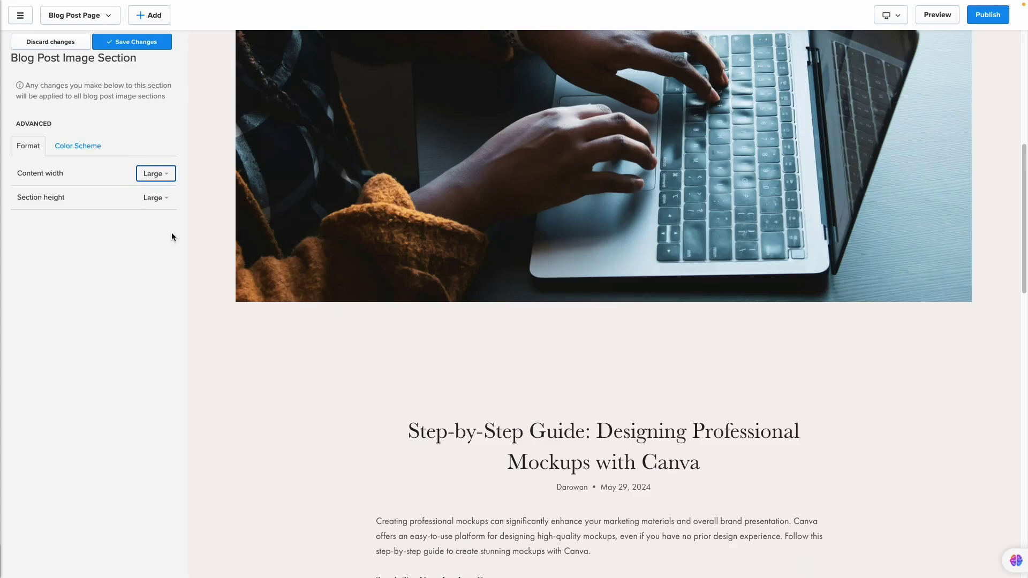
pyautogui.click(51, 46)
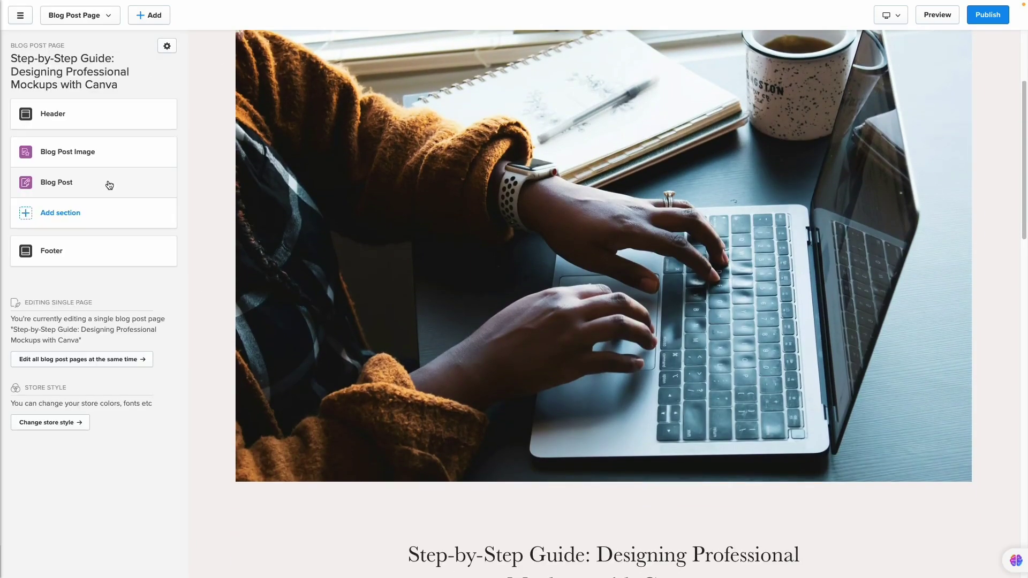
# Open the Blog Post section and examine its author meta setting and how the post is laid out down to the comments.
pyautogui.click(78, 187)
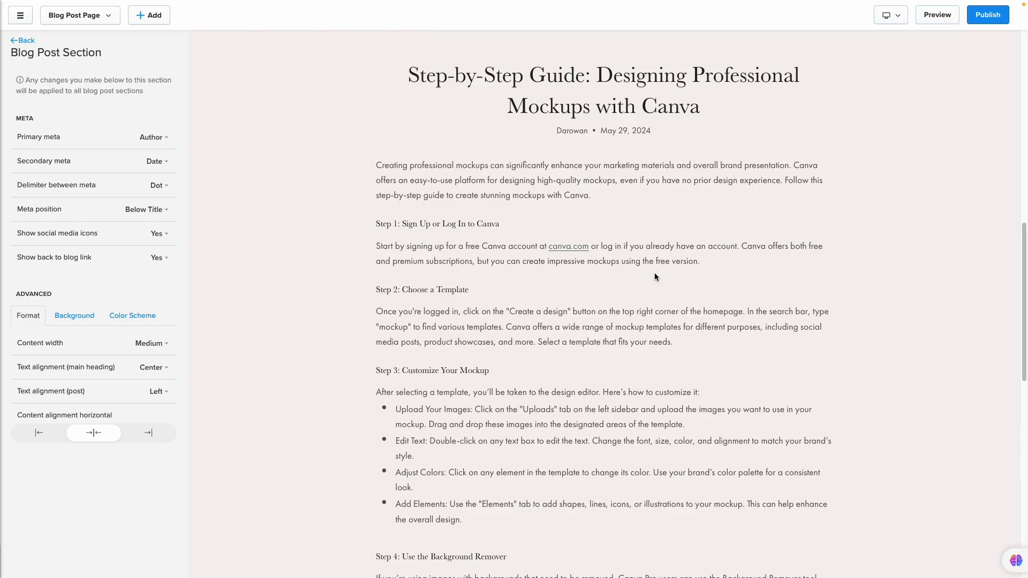
pyautogui.click(151, 138)
pyautogui.tripleClick(563, 130)
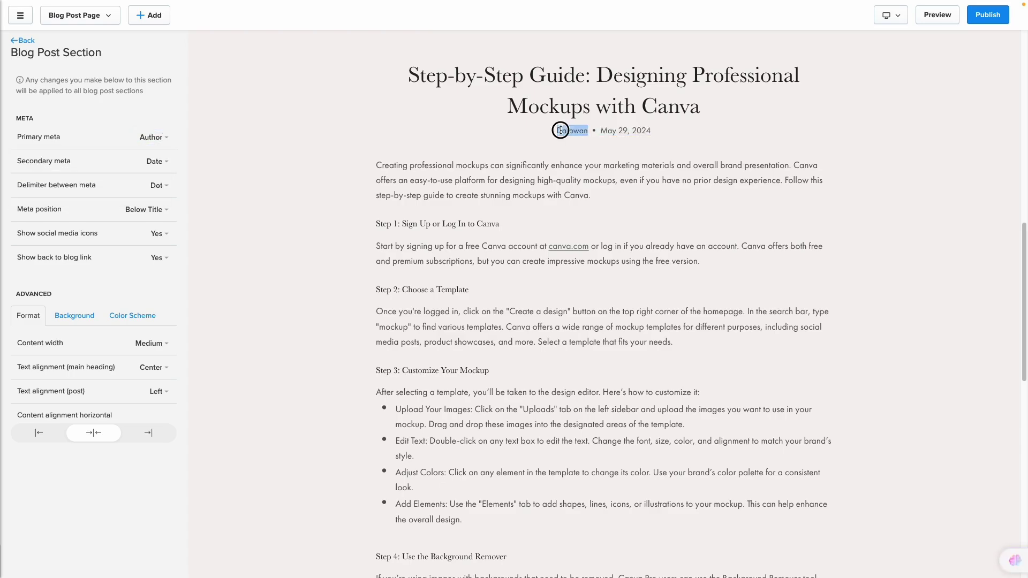
pyautogui.click(296, 196)
pyautogui.scroll(-12, 532, 230)
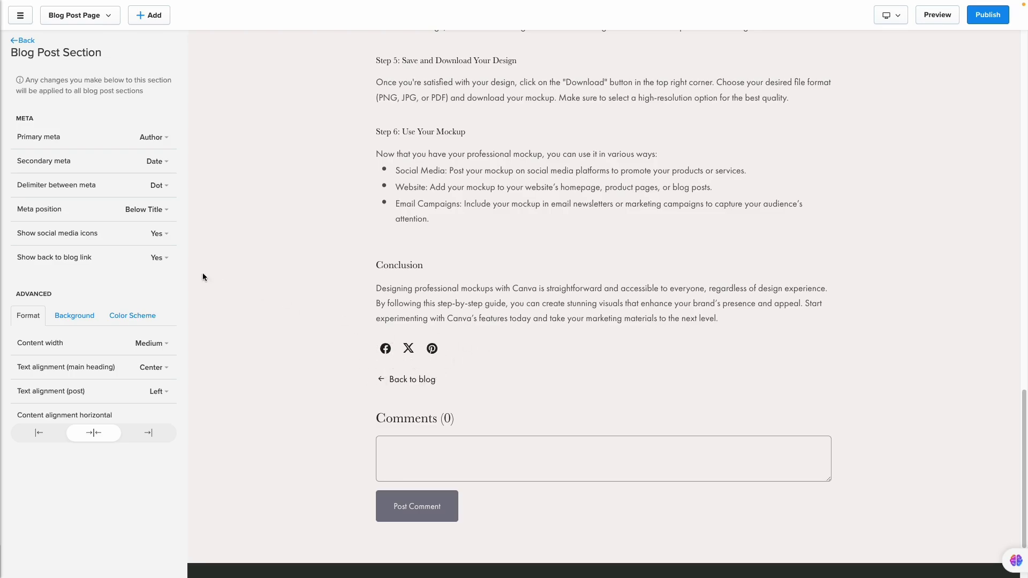
# Try hiding the social media icons below the blog post, and set them to show again.
pyautogui.click(160, 234)
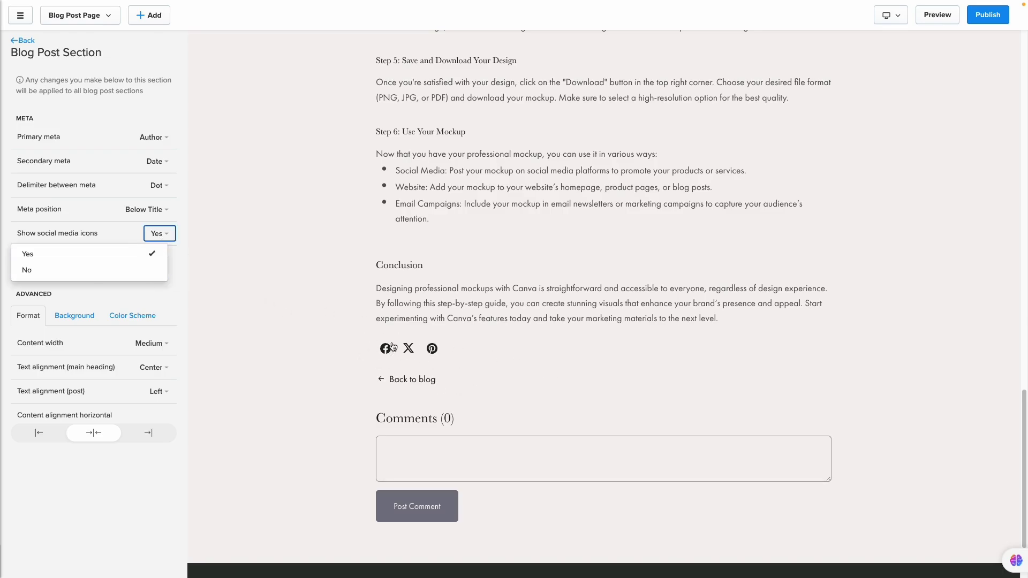
pyautogui.click(112, 273)
pyautogui.click(160, 239)
pyautogui.click(99, 260)
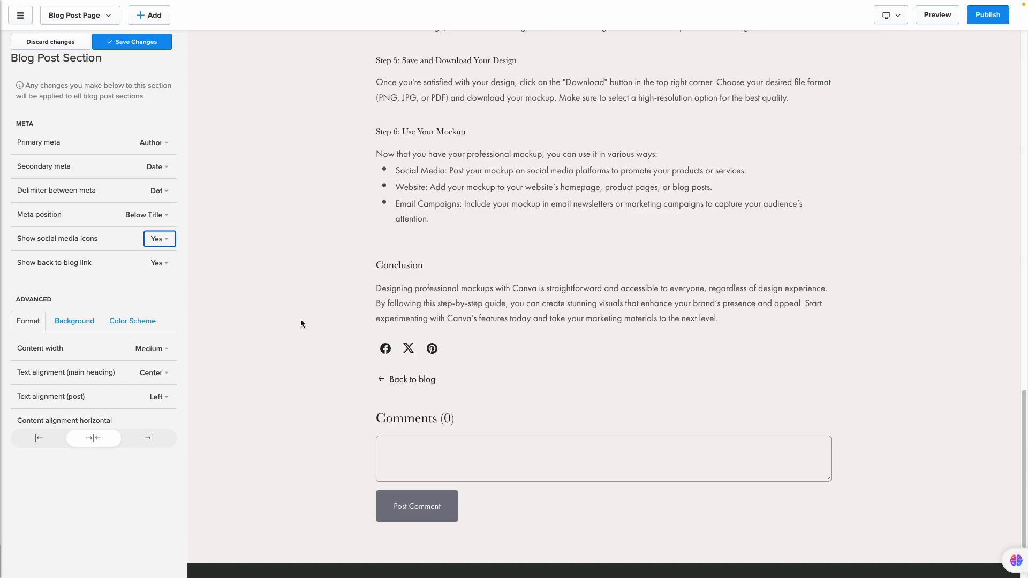
# Try turning off the back to blog link under the post, and turn it on again.
pyautogui.click(155, 263)
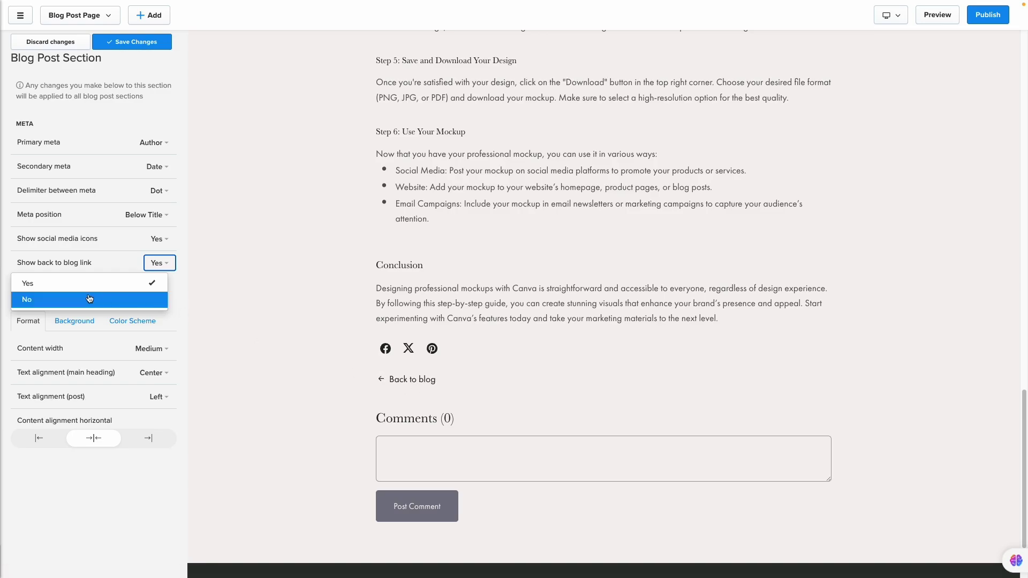
pyautogui.click(128, 305)
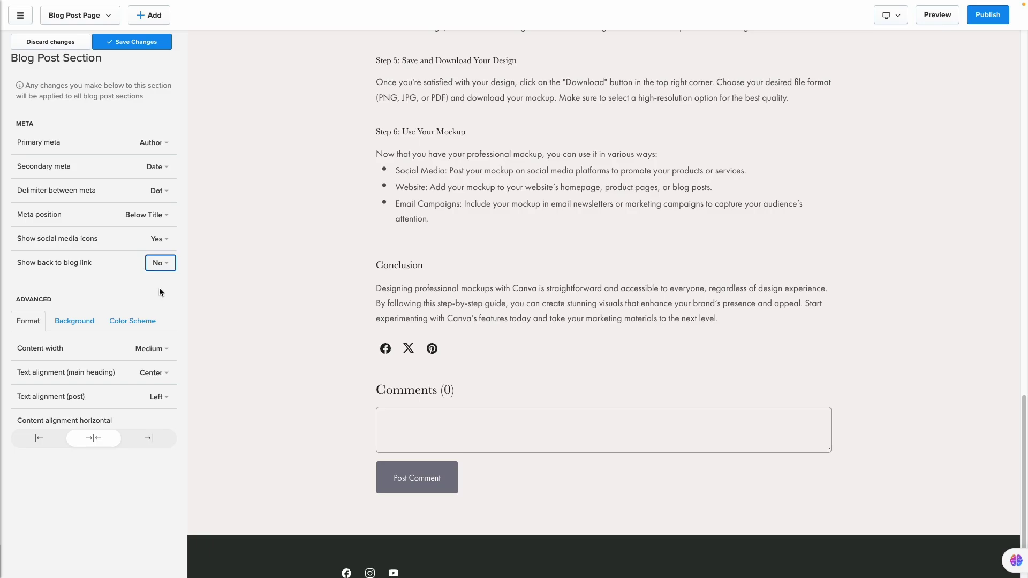
pyautogui.click(150, 264)
pyautogui.click(86, 283)
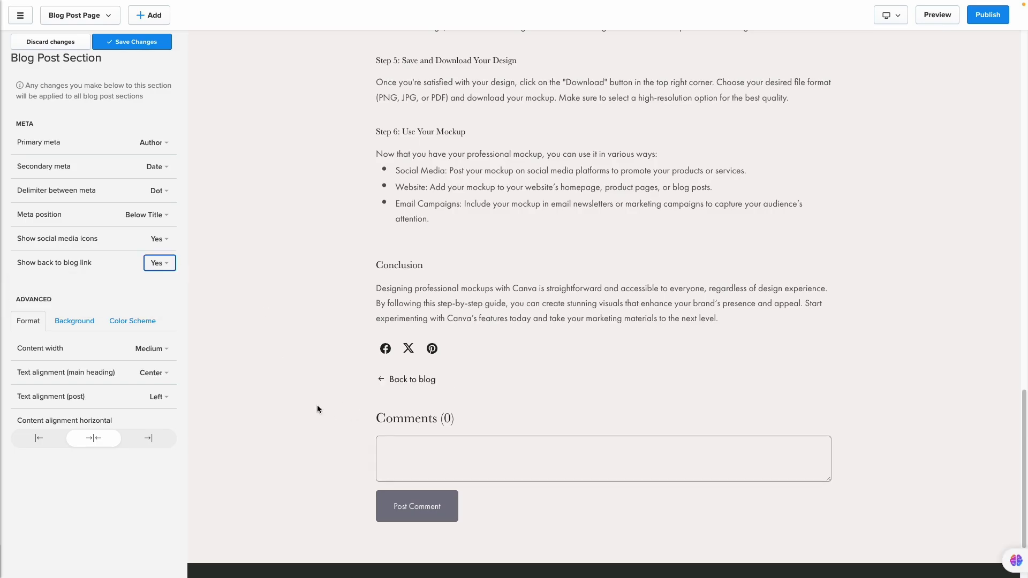
# Set the content width of the blog post section to Large.
pyautogui.scroll(3, 292, 387)
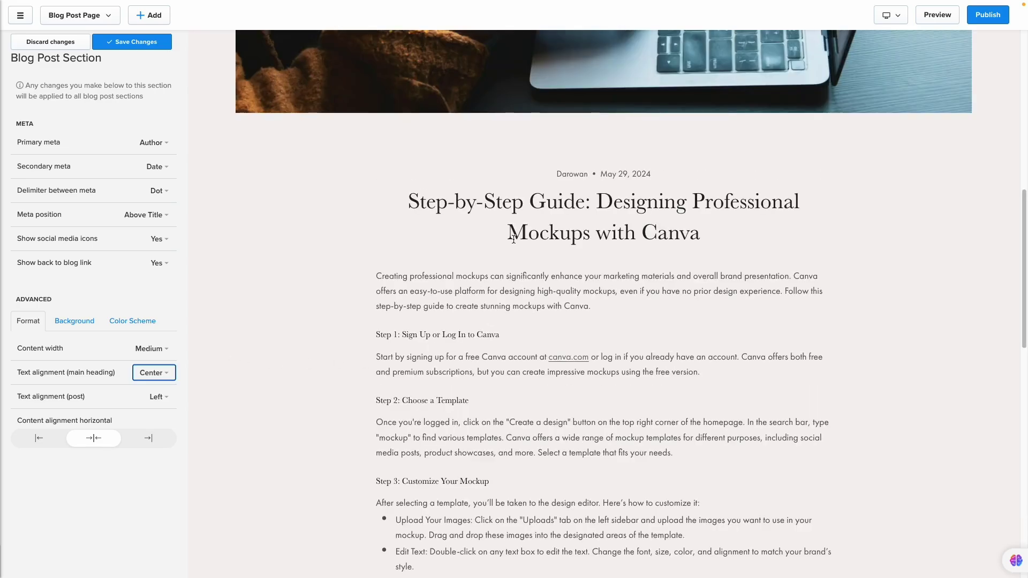
pyautogui.scroll(-2, 514, 238)
pyautogui.scroll(2, 514, 238)
pyautogui.moveTo(375, 278); pyautogui.dragTo(806, 309)
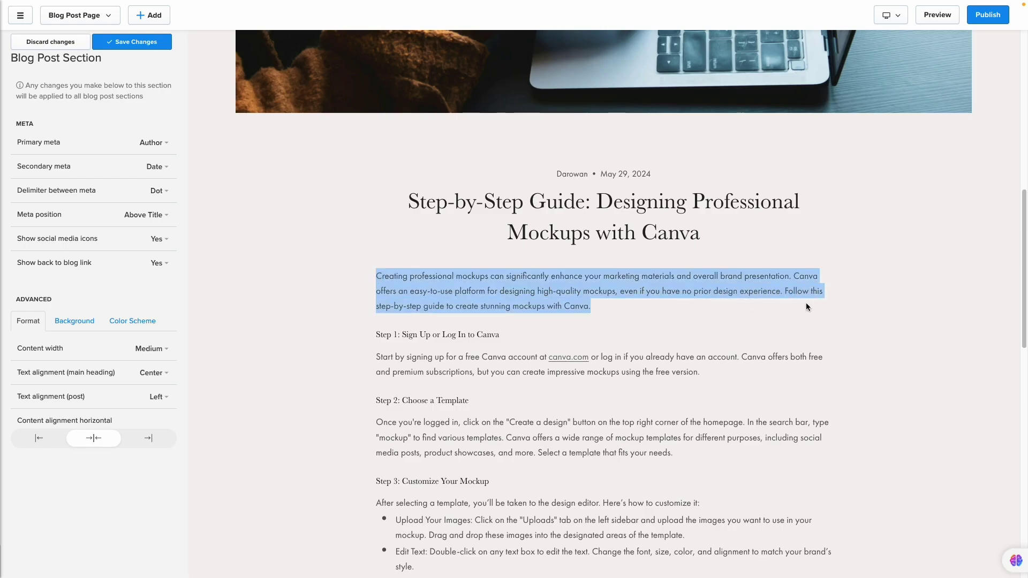
pyautogui.click(162, 351)
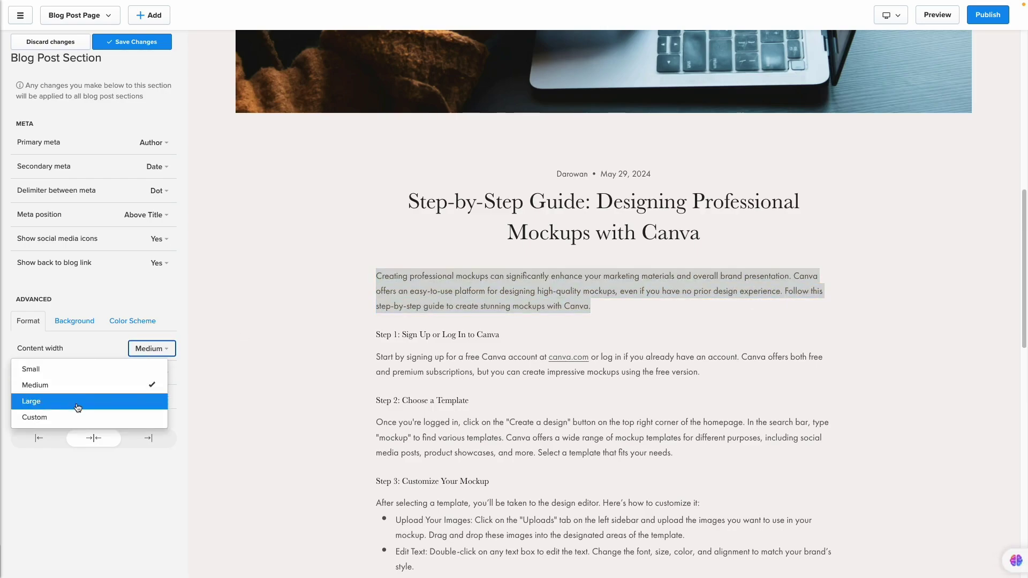
pyautogui.click(78, 408)
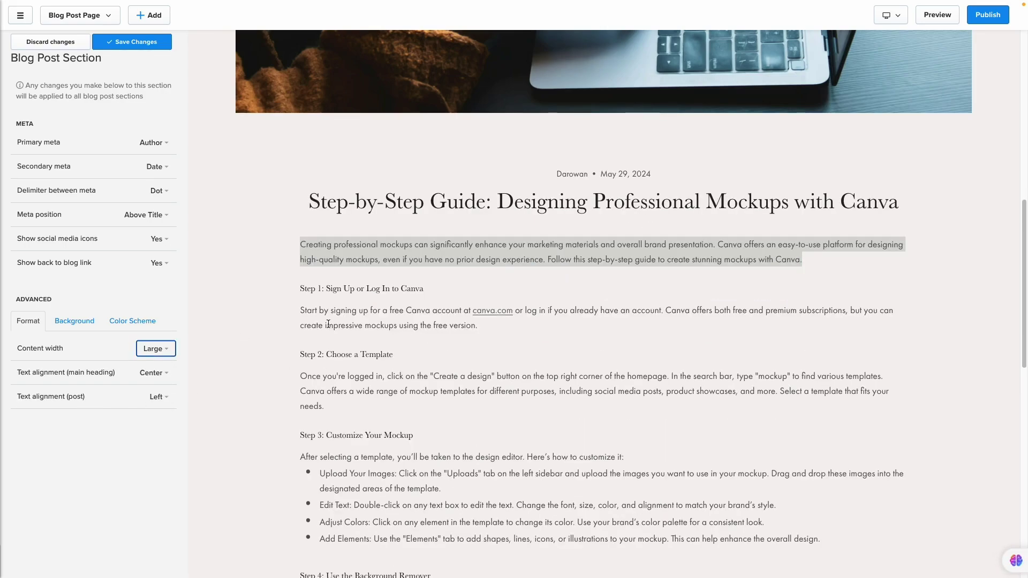
pyautogui.click(232, 348)
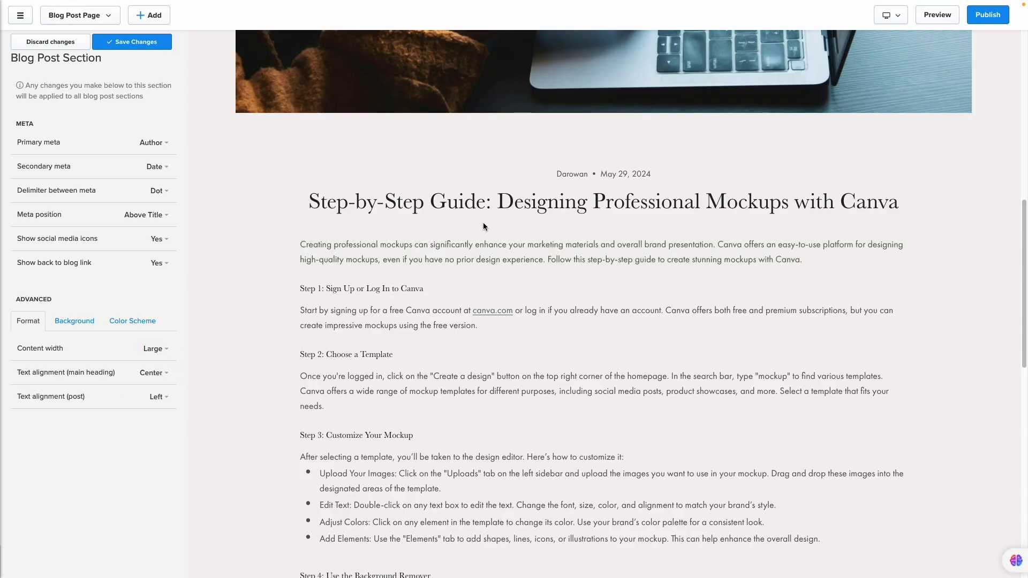
# Compare the Left and Right alignments for the post's main heading, and set it to Left.
pyautogui.click(155, 374)
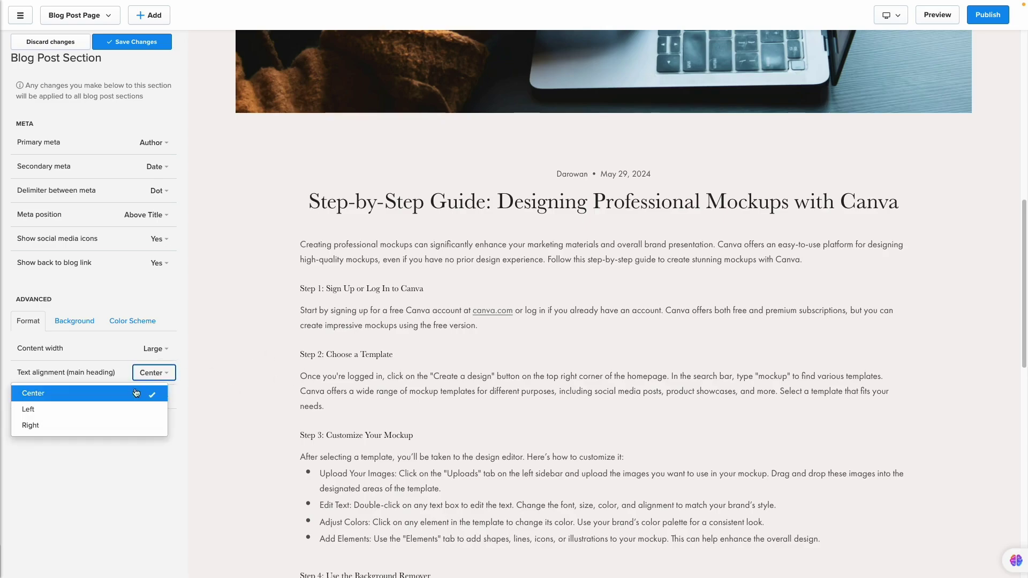
pyautogui.click(99, 410)
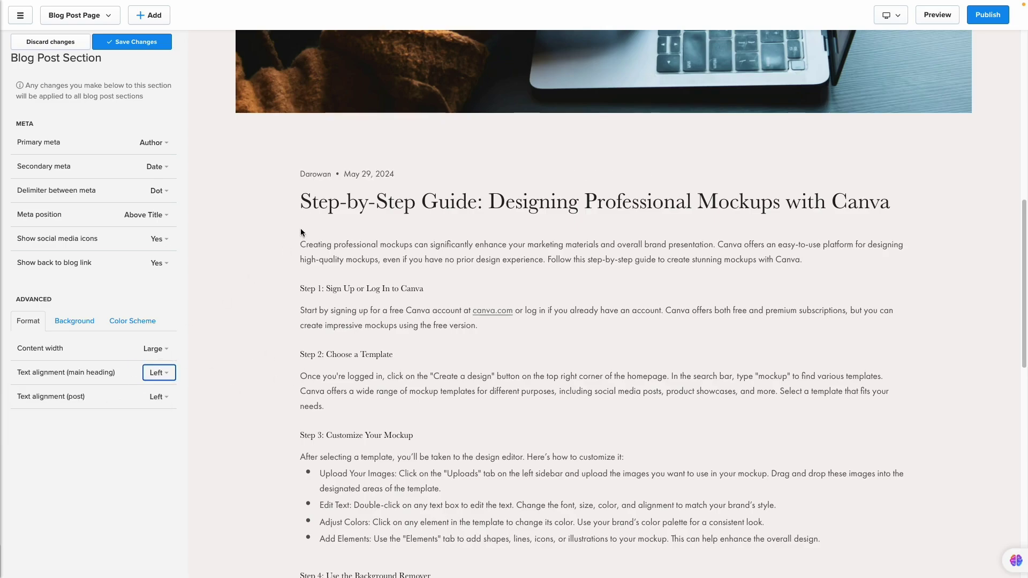
pyautogui.click(164, 377)
pyautogui.click(80, 425)
pyautogui.click(157, 373)
pyautogui.click(116, 409)
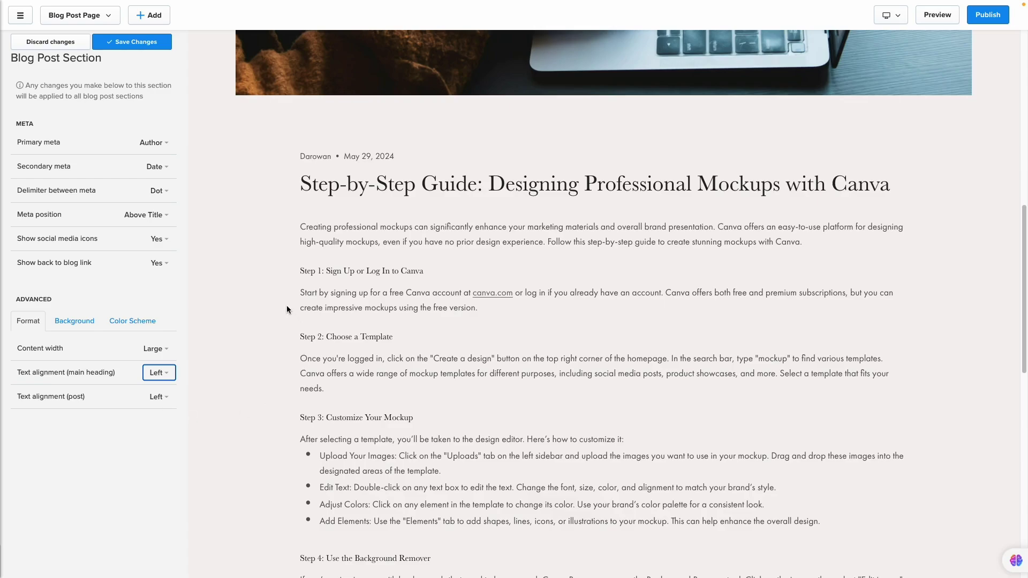
# Check the text alignment options for the post body without changing the alignment.
pyautogui.moveTo(306, 227); pyautogui.dragTo(334, 439)
pyautogui.click(159, 396)
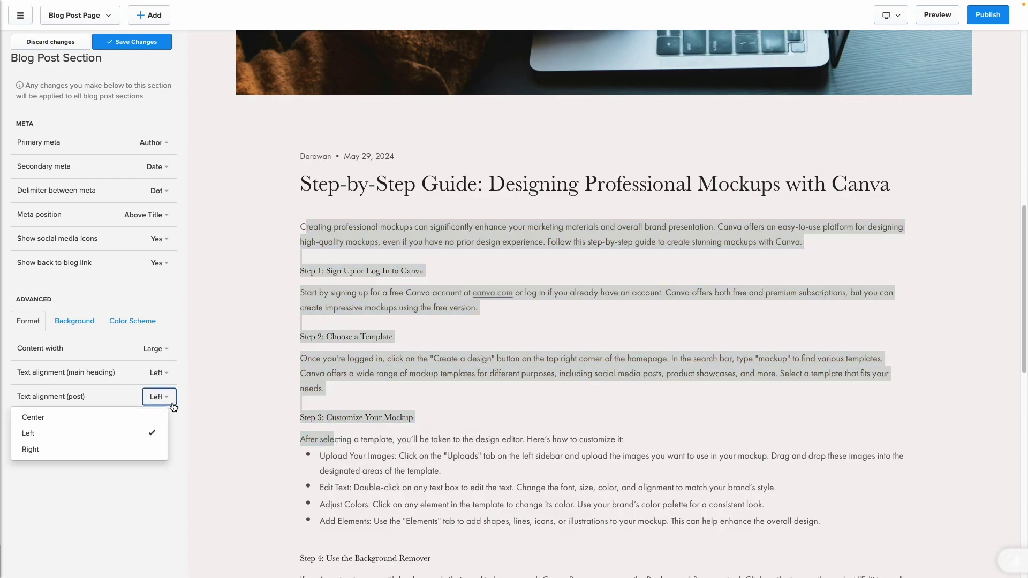
pyautogui.click(226, 413)
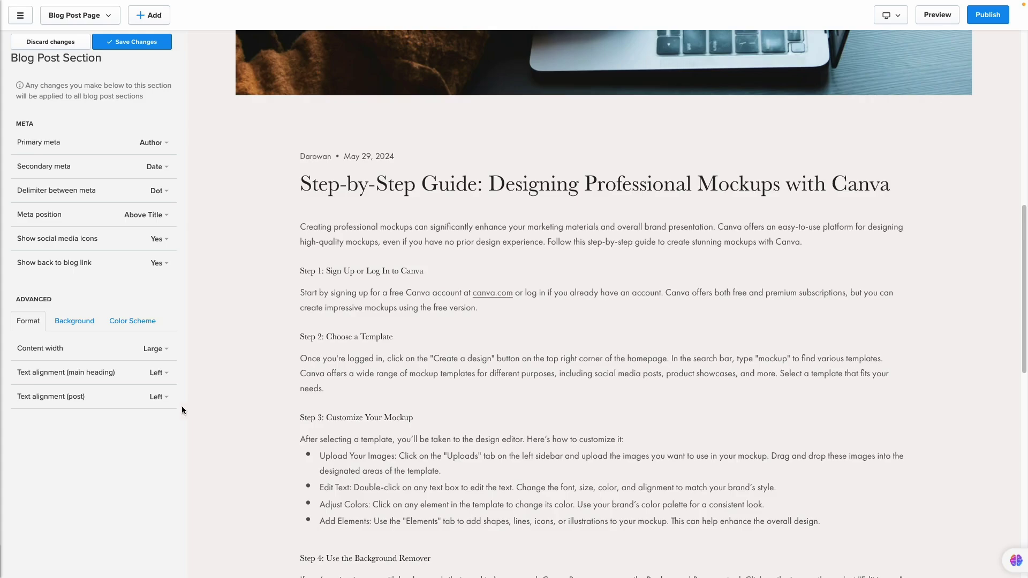
# Try Center as the text alignment of the post body, and set it back to Left.
pyautogui.click(170, 404)
pyautogui.click(107, 411)
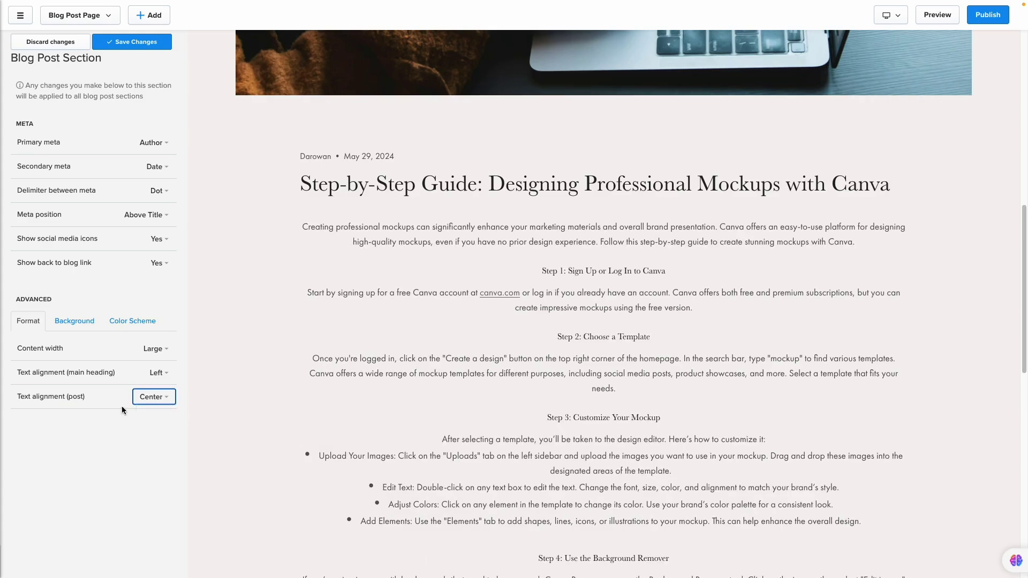
pyautogui.click(159, 396)
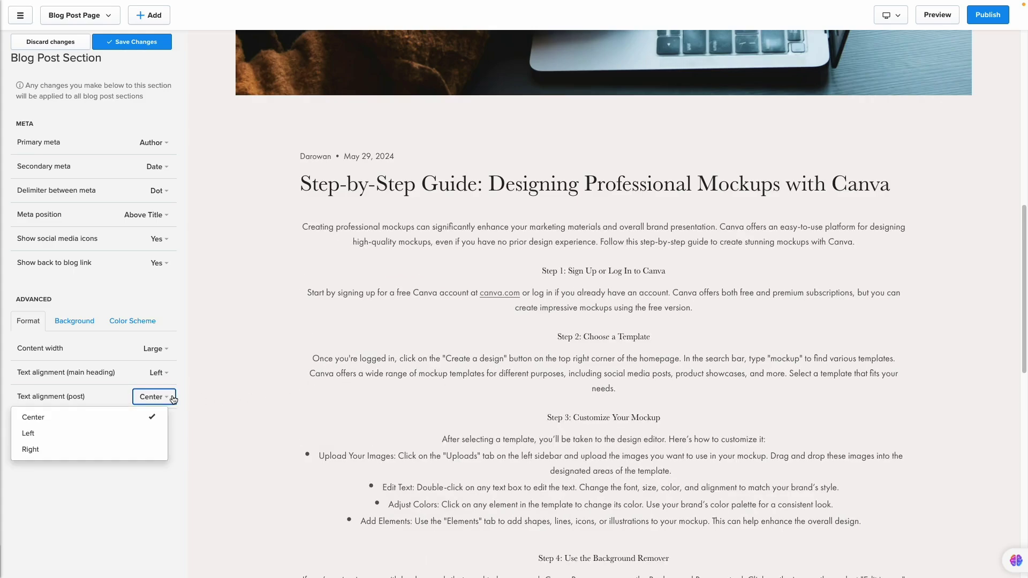
pyautogui.click(86, 431)
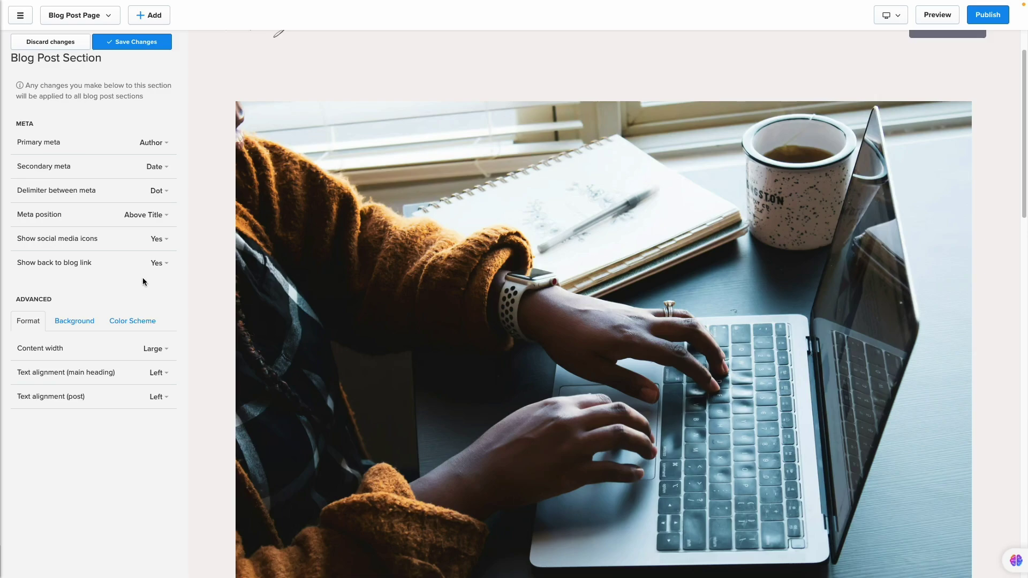
# Save and publish the blog post section changes, and start editing all blog post pages at the same time.
pyautogui.click(120, 41)
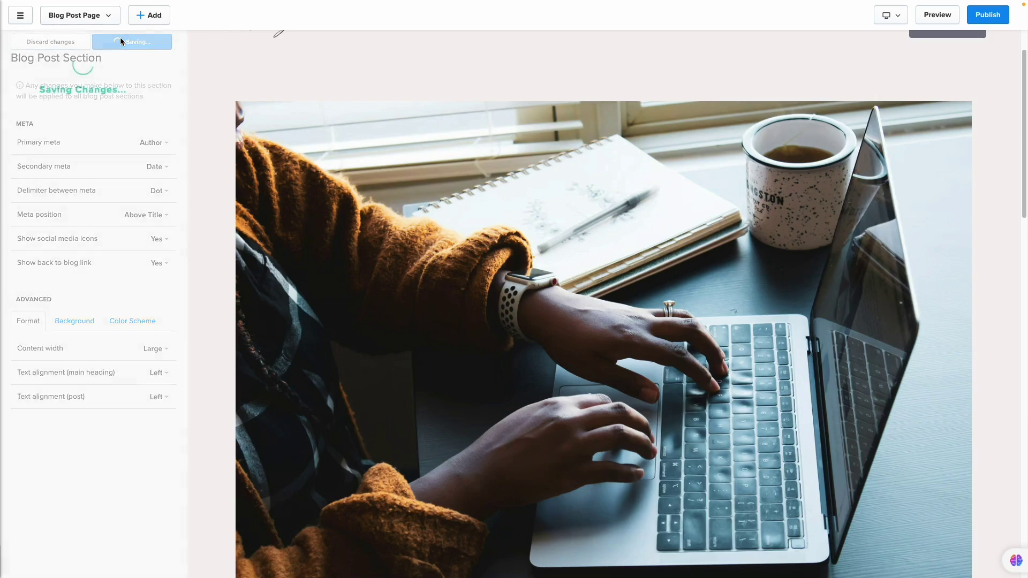
pyautogui.click(985, 15)
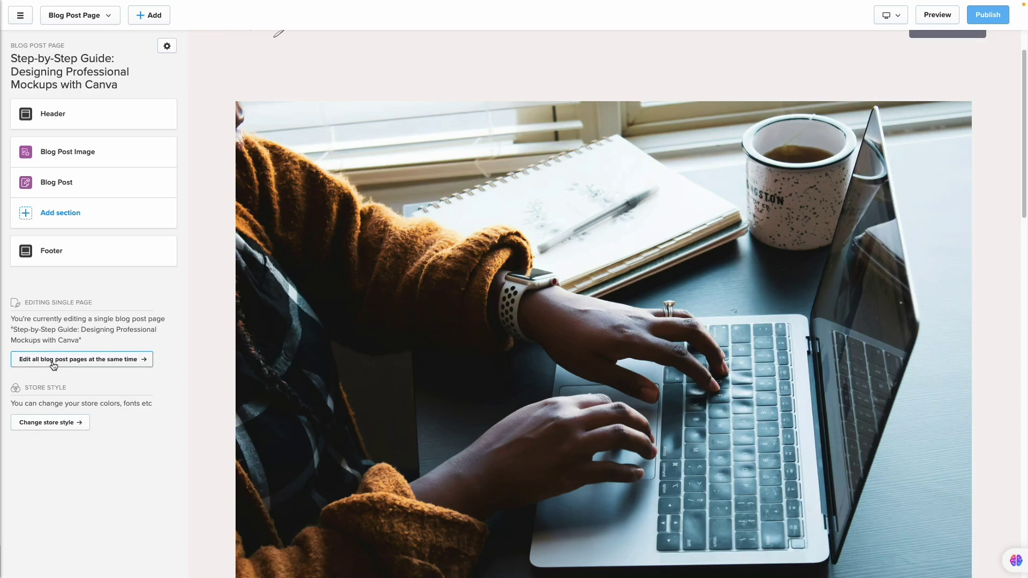
pyautogui.click(115, 364)
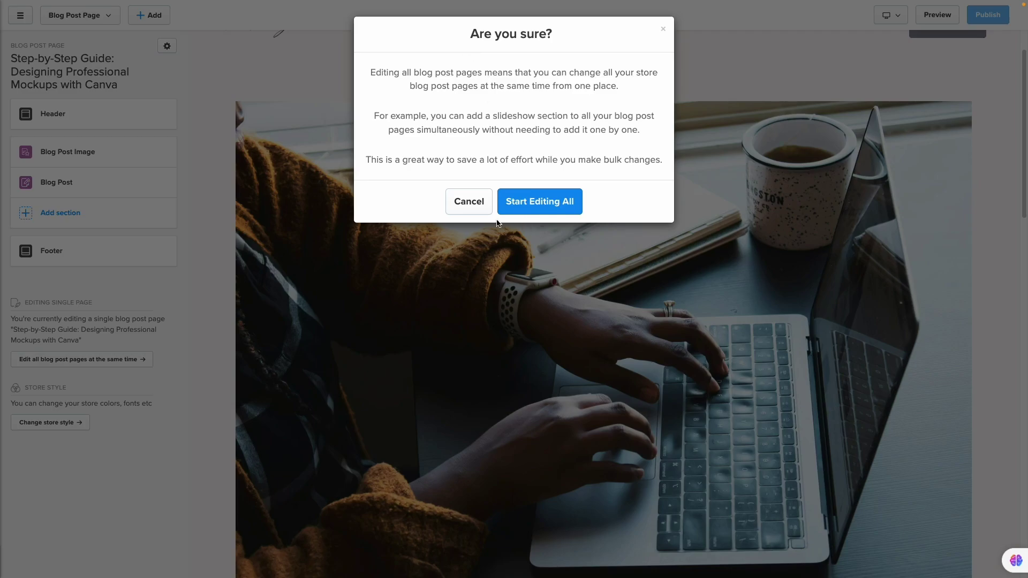
pyautogui.click(544, 206)
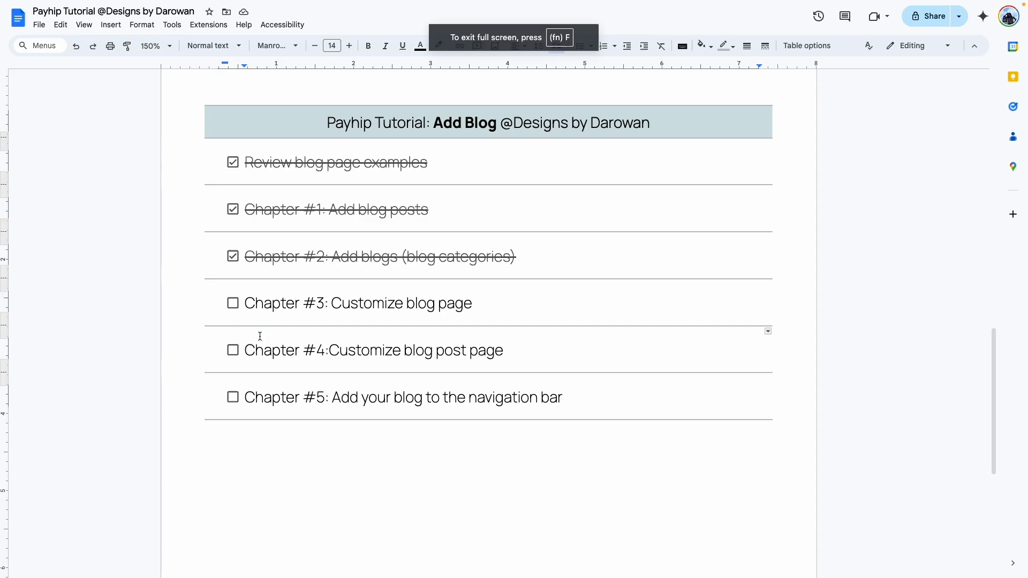
# Switch to the Google Docs checklist, mark Chapter #3 and Chapter #4 as done, and highlight the Chapter #5 title.
pyautogui.click(232, 306)
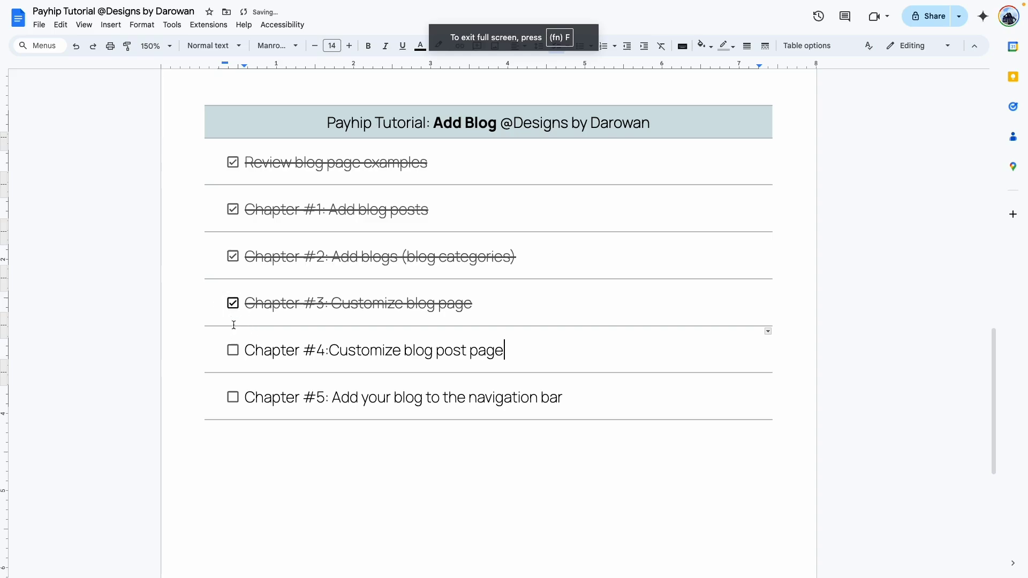
pyautogui.click(232, 350)
pyautogui.moveTo(332, 397); pyautogui.dragTo(569, 399)
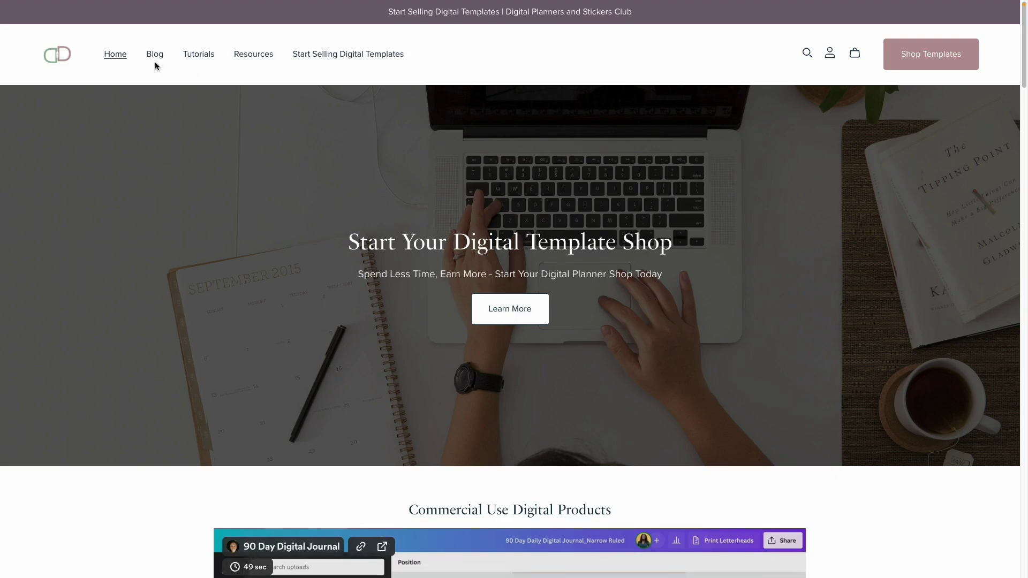
# Look over the example store's home page, open its blog from the navigation bar, and browse the listed posts.
pyautogui.scroll(-10, 251, 219)
pyautogui.scroll(10, 252, 219)
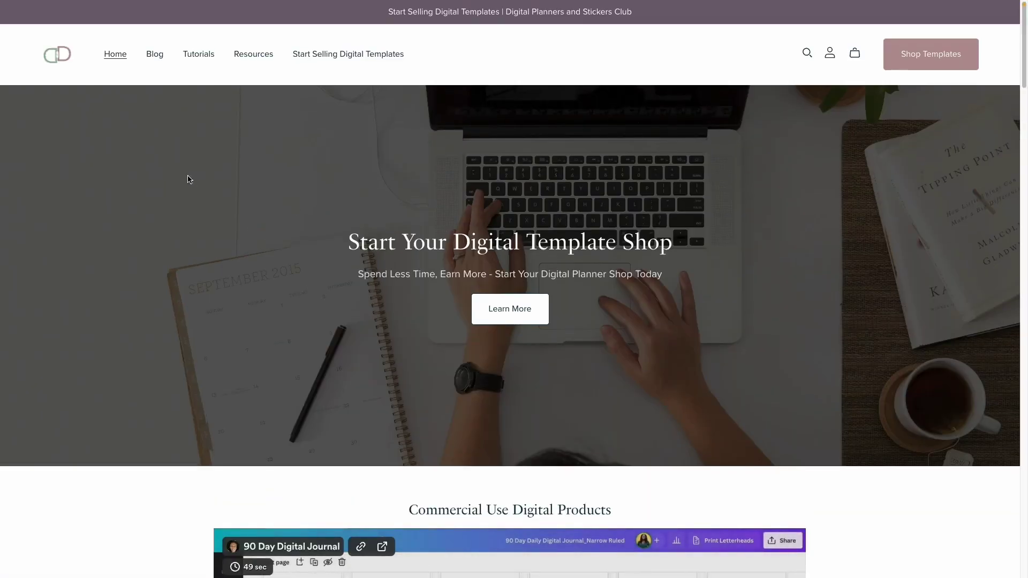
pyautogui.click(153, 56)
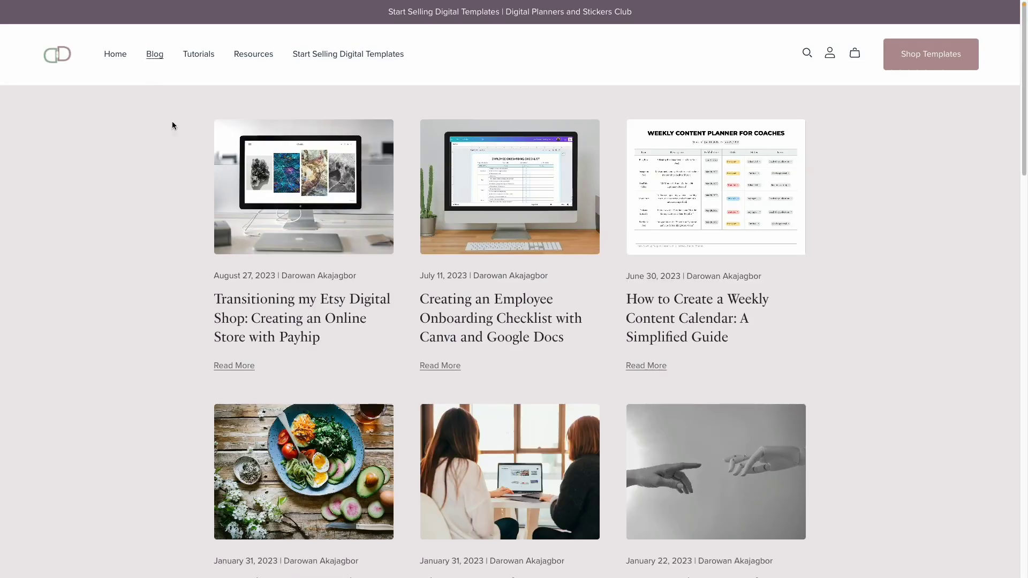
pyautogui.scroll(-10, 328, 308)
pyautogui.scroll(-5, 329, 310)
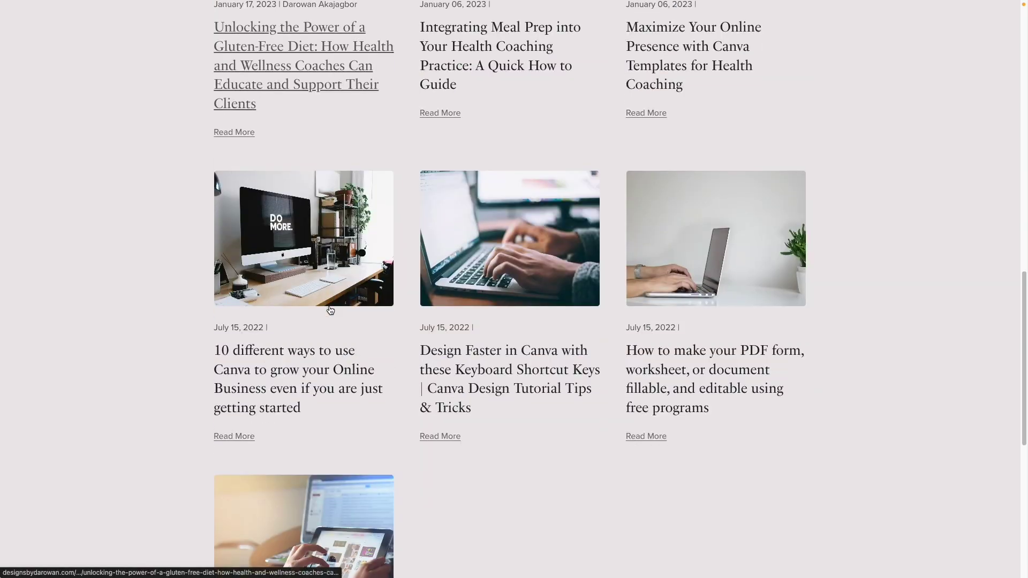
pyautogui.scroll(15, 328, 308)
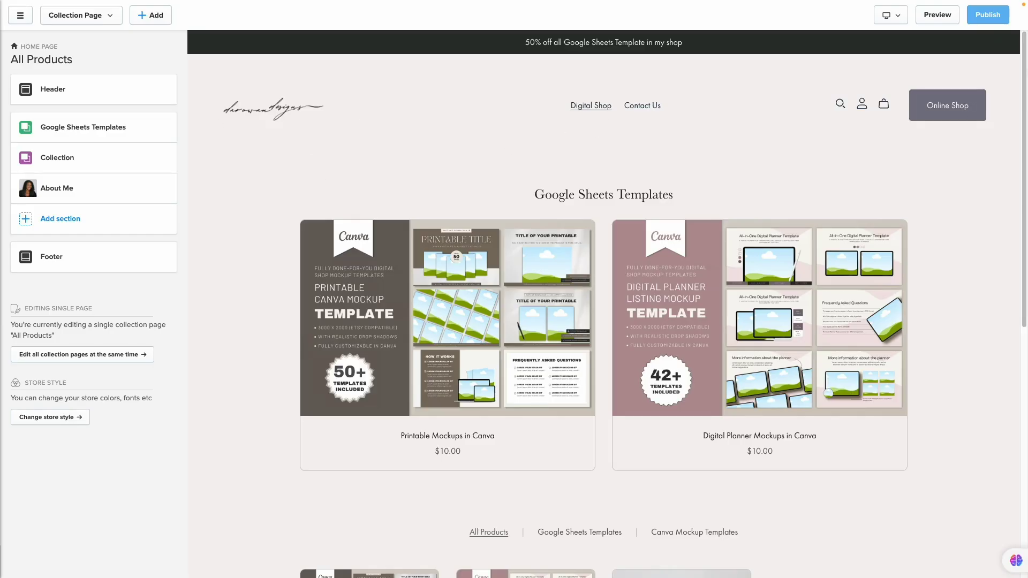
# Preview the demo store's home page, and open the header's navigation links for editing in the Payhip builder.
pyautogui.click(936, 19)
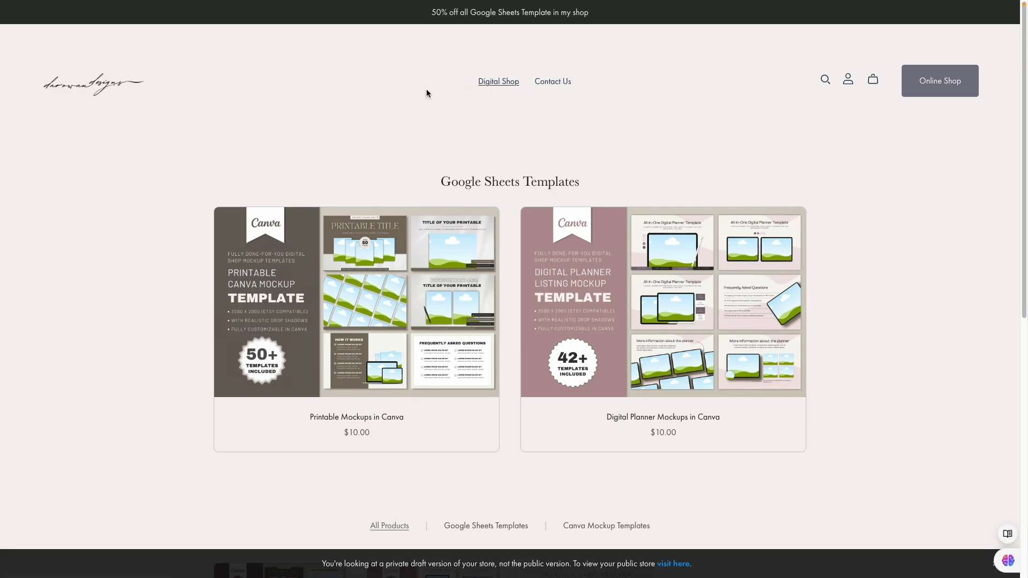
pyautogui.click(134, 1)
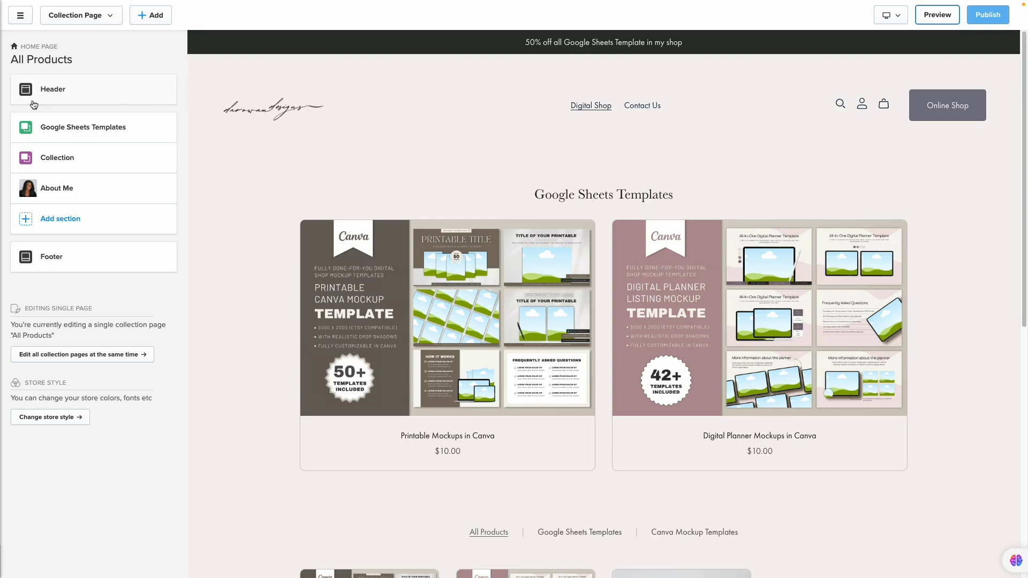
pyautogui.click(54, 94)
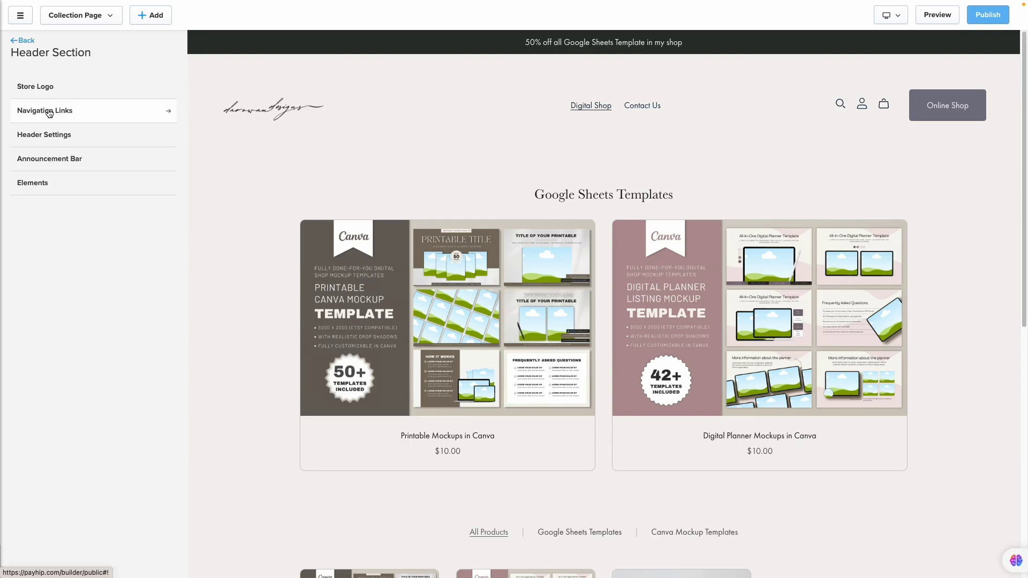
pyautogui.click(52, 114)
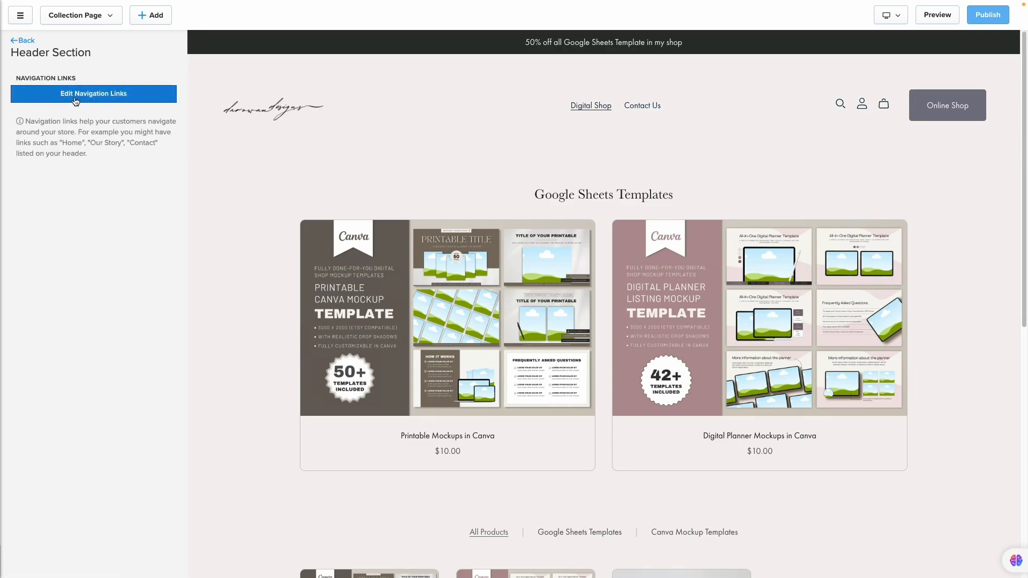
pyautogui.click(75, 101)
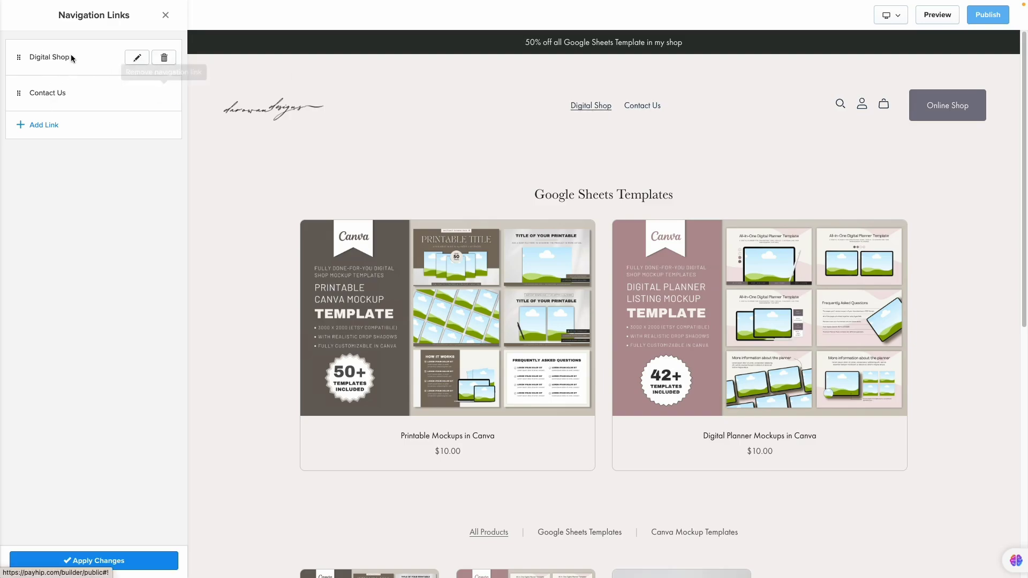
# Add a navigation link named Blog that points to the Canva Templates blog and opens in a new tab.
pyautogui.click(41, 128)
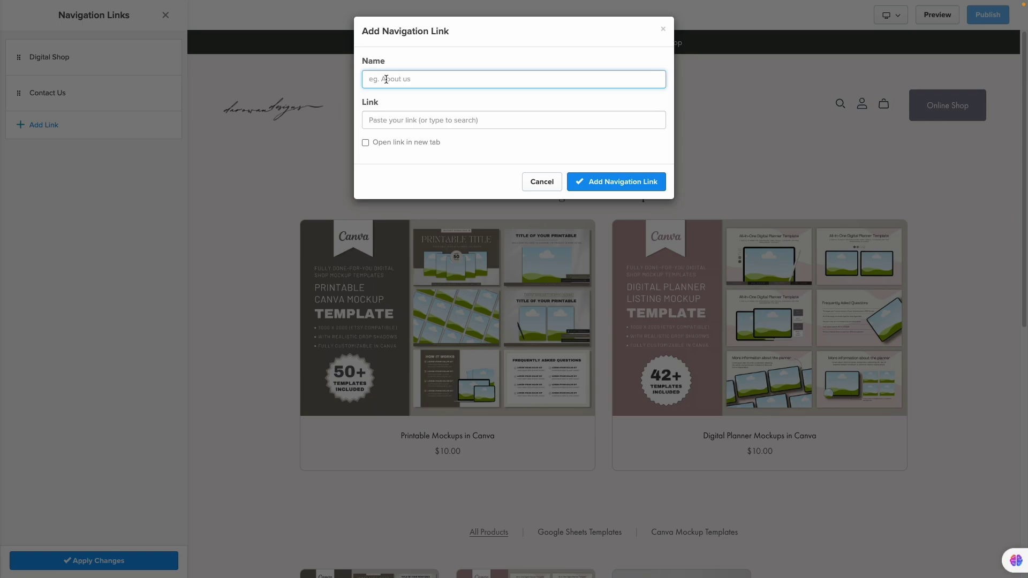
pyautogui.write('Blog')
pyautogui.click(429, 118)
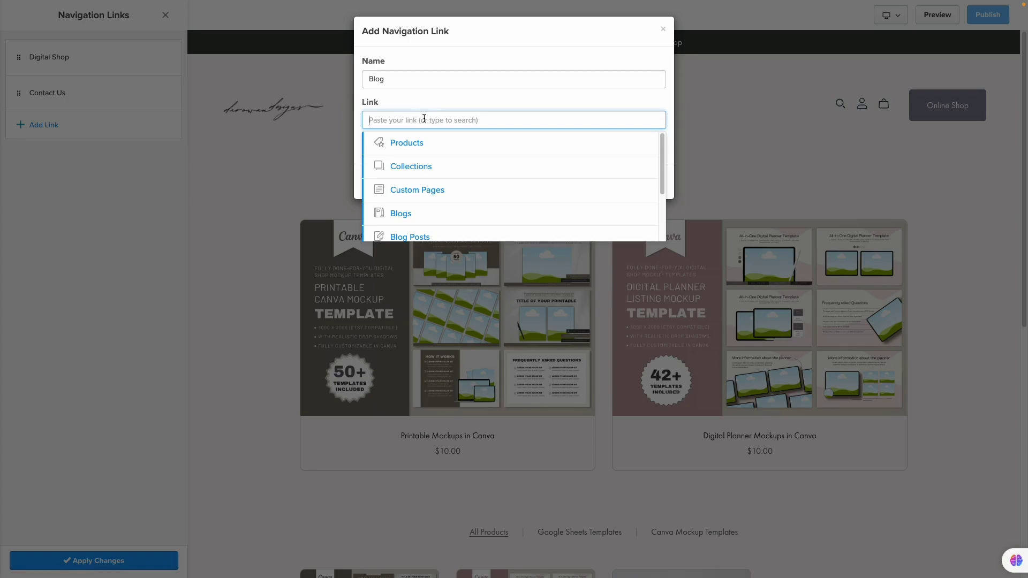
pyautogui.scroll(-3, 420, 142)
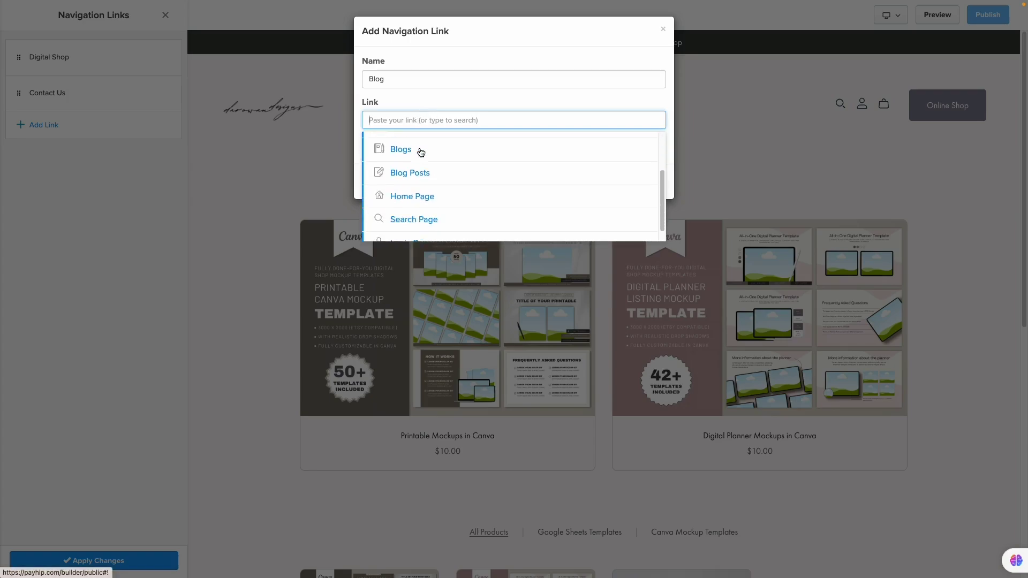
pyautogui.scroll(3, 428, 207)
pyautogui.click(417, 219)
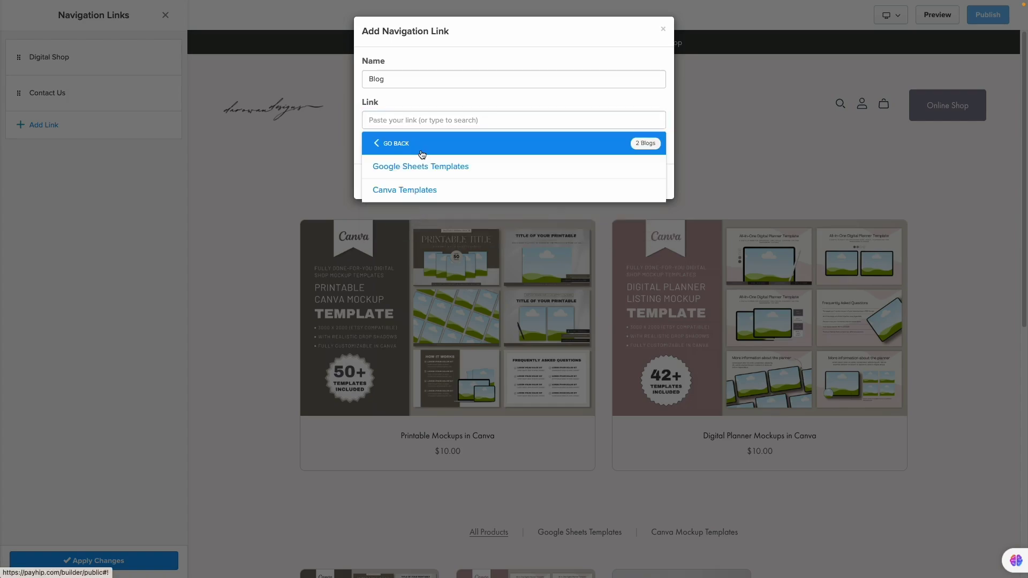
pyautogui.click(422, 191)
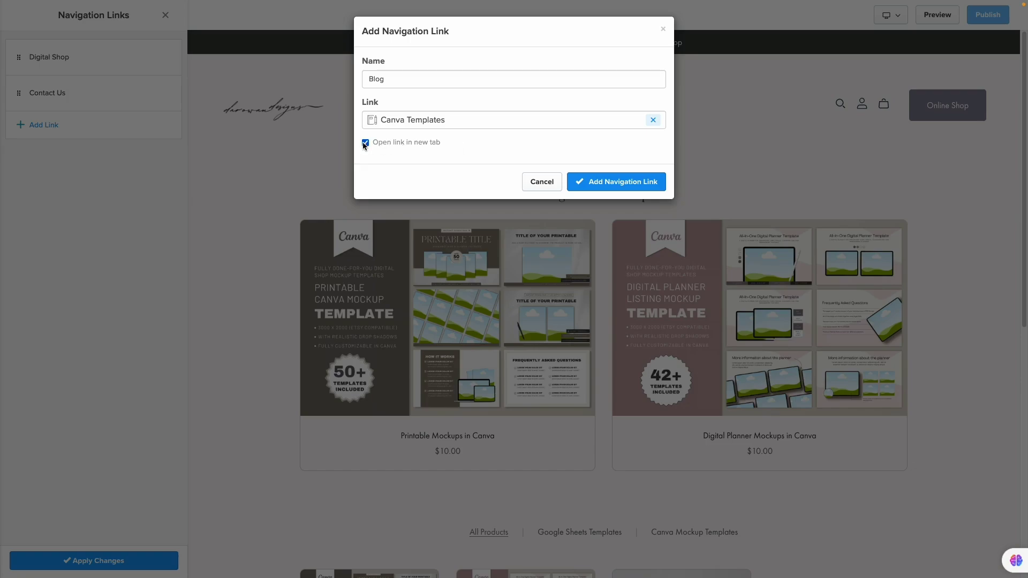
pyautogui.click(365, 143)
pyautogui.click(593, 185)
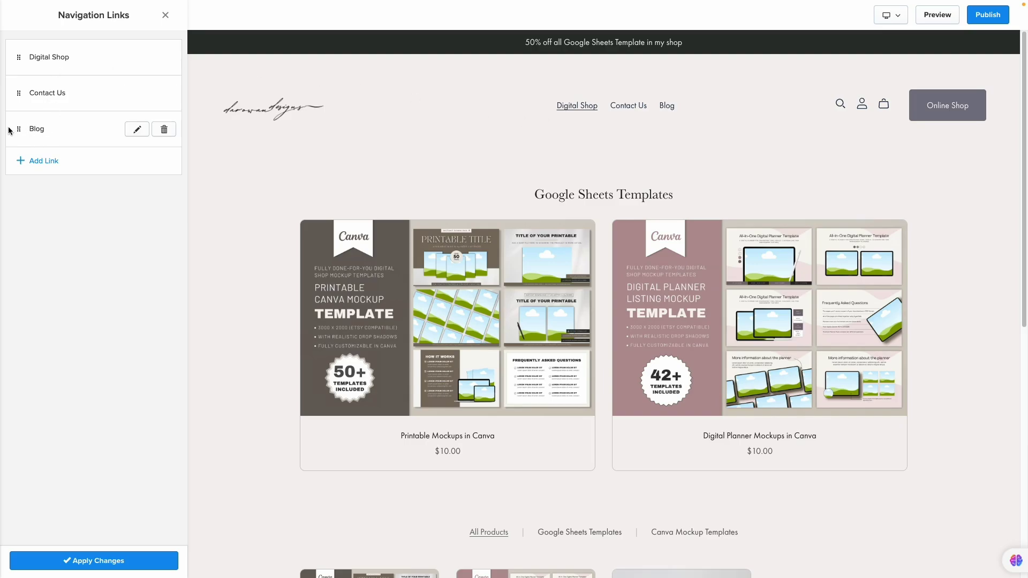
# Move the Blog link above Digital Shop in the navigation links, and apply, save and publish the header changes.
pyautogui.moveTo(21, 131); pyautogui.dragTo(26, 52)
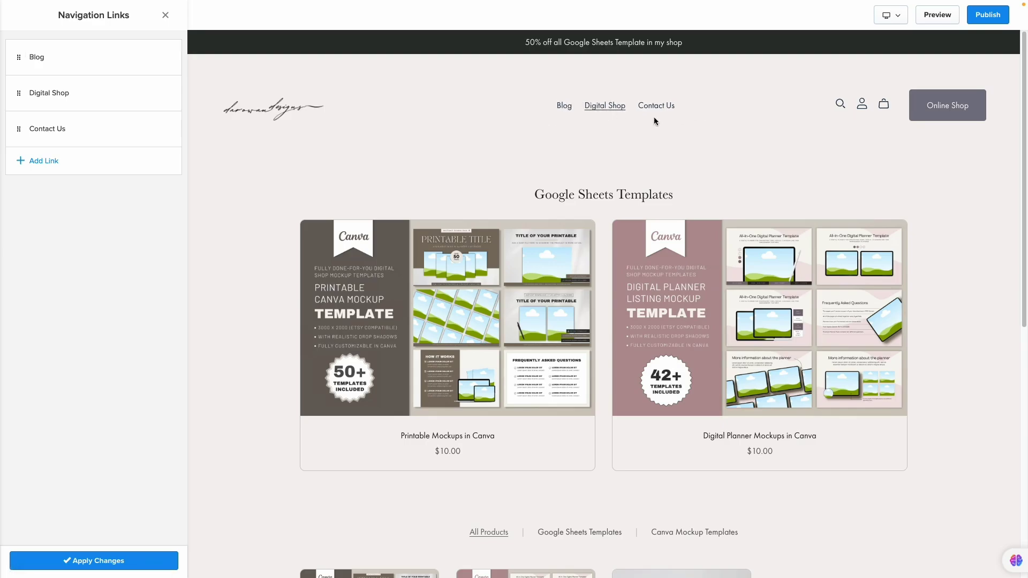
pyautogui.click(106, 566)
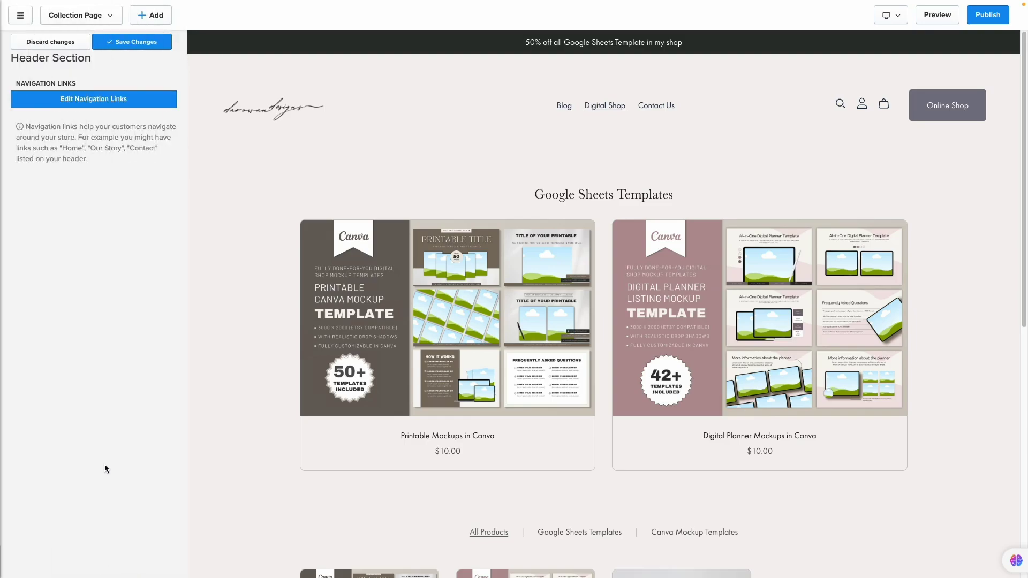
pyautogui.click(126, 43)
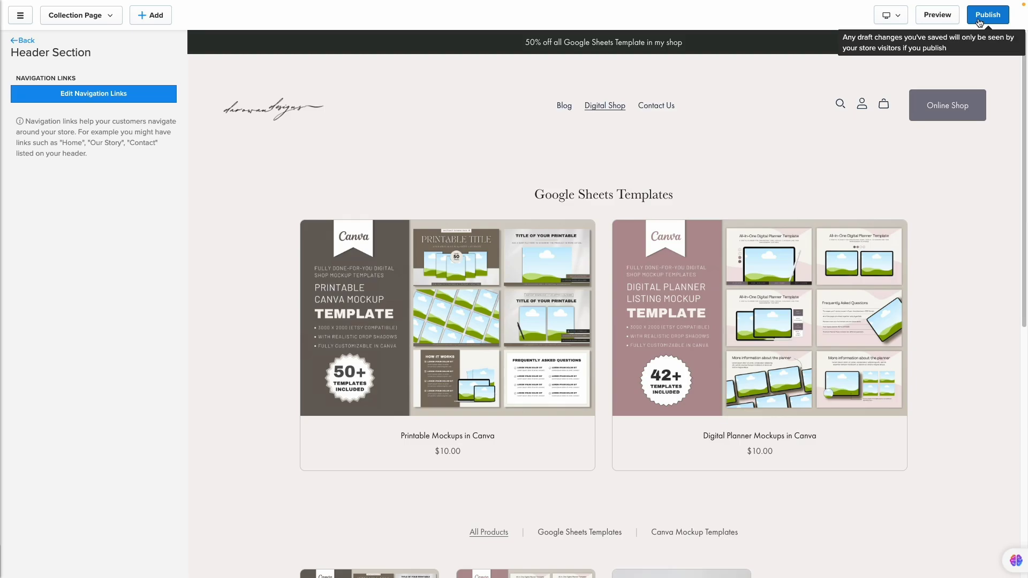
pyautogui.click(979, 21)
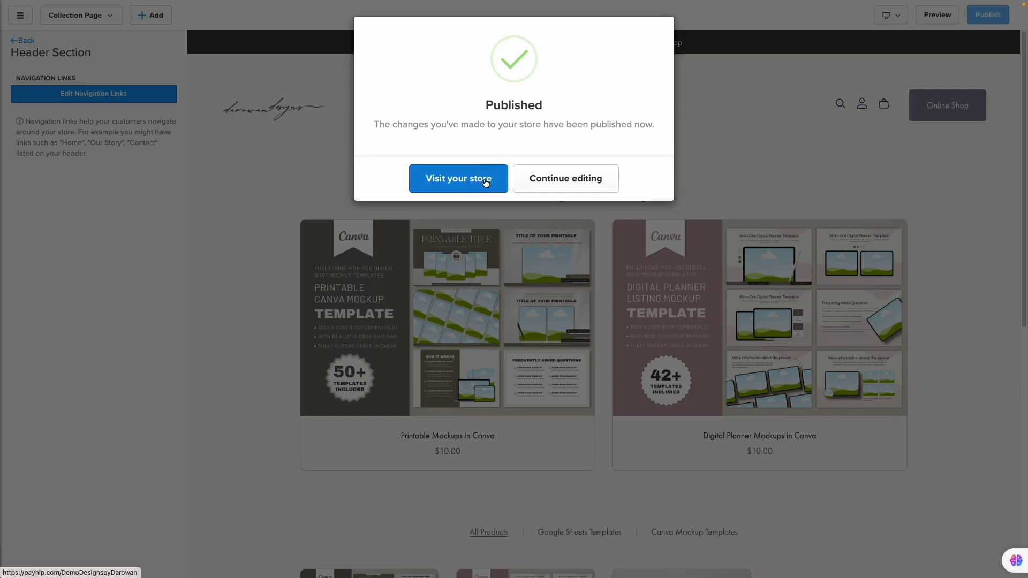
# Visit the published store, open Blog from the navigation bar, and look through the Step-by-Step Guide post on Canva mockups.
pyautogui.click(486, 181)
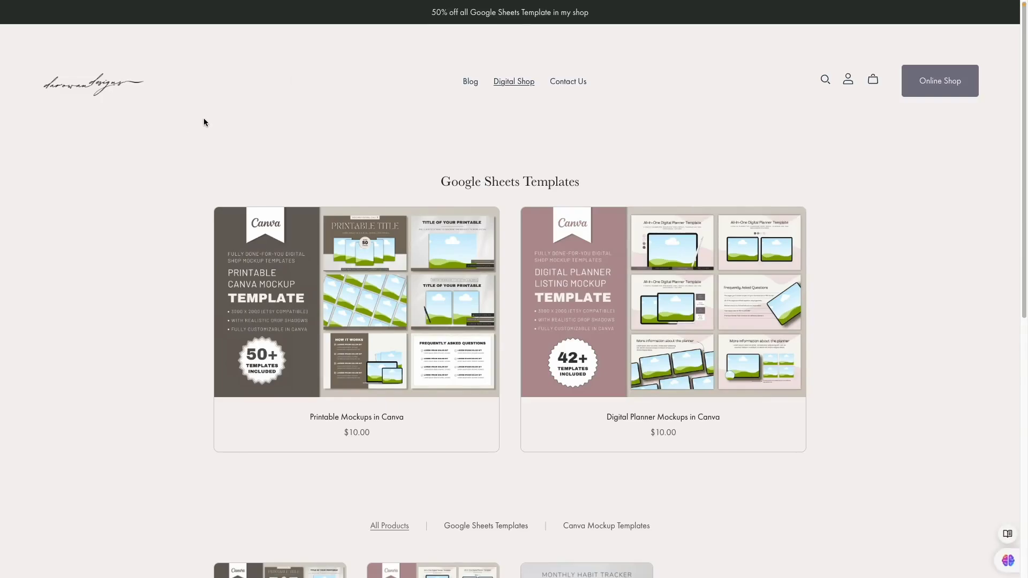
pyautogui.click(470, 86)
pyautogui.scroll(-1, 455, 300)
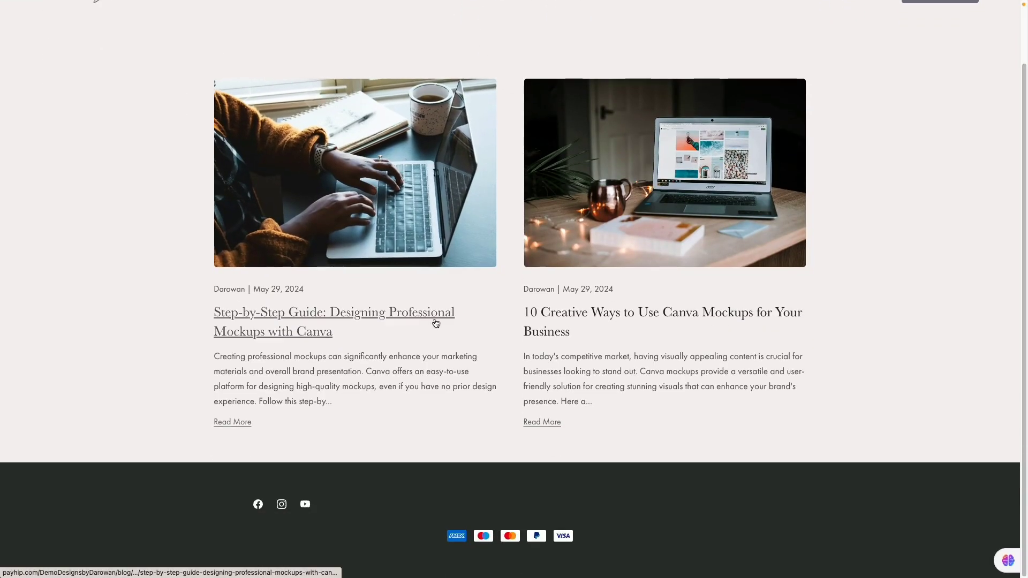
pyautogui.scroll(1, 704, 343)
pyautogui.scroll(-1, 705, 342)
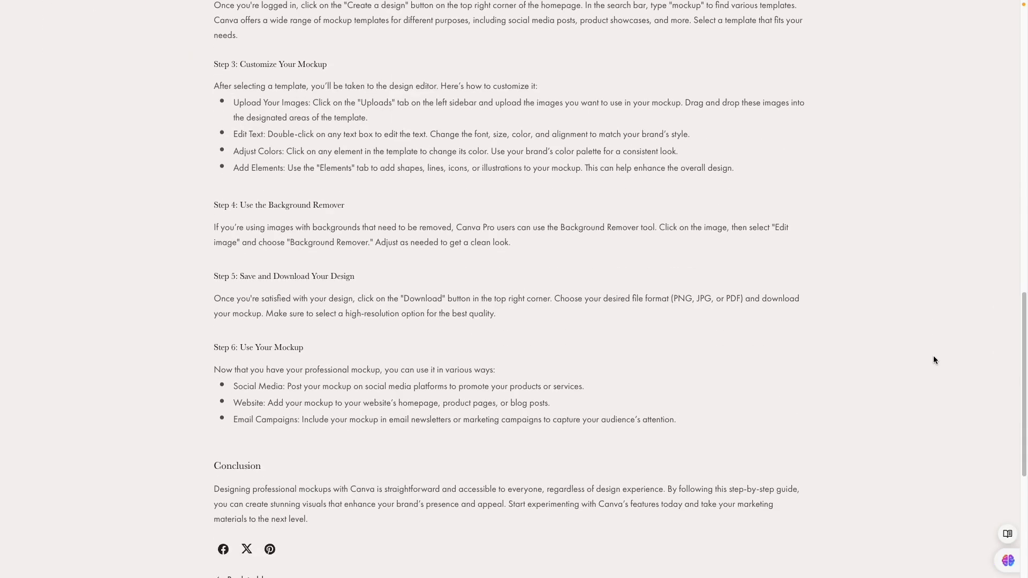
pyautogui.scroll(-5, 933, 355)
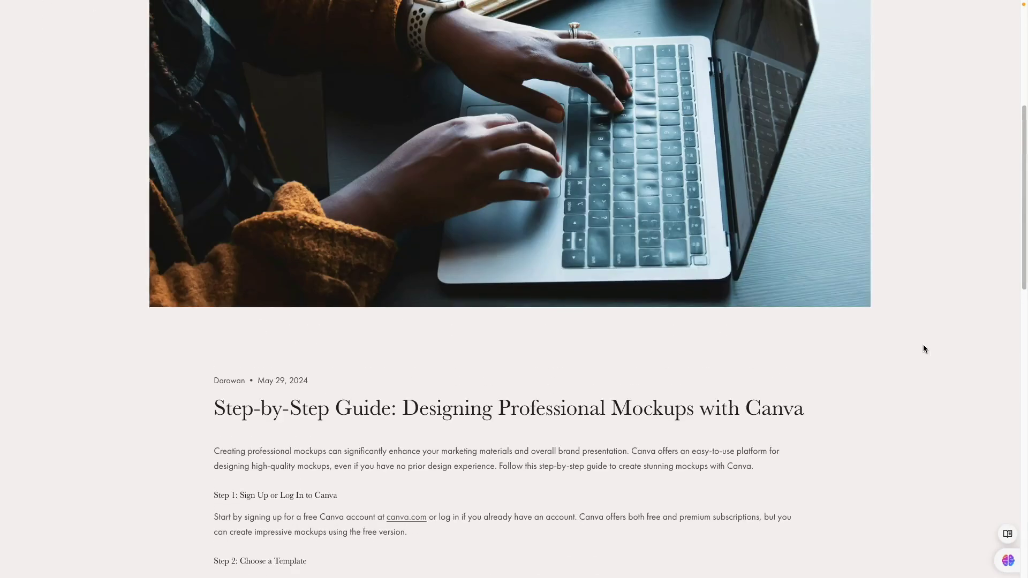
pyautogui.scroll(5, 923, 348)
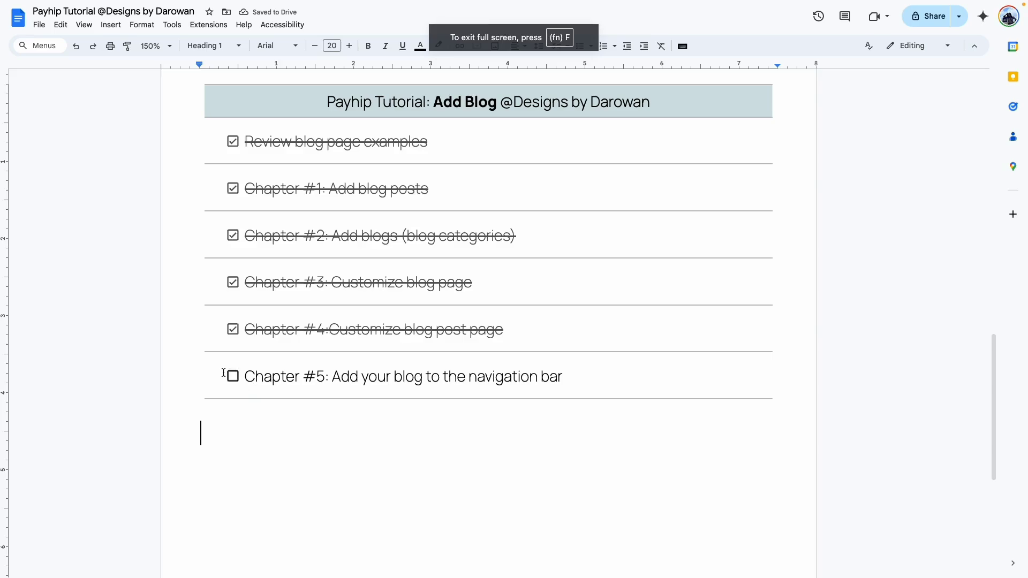
# Switch to the Google Docs checklist and mark Chapter #5: Add your blog to the navigation bar as done.
pyautogui.scroll(-1, 257, 343)
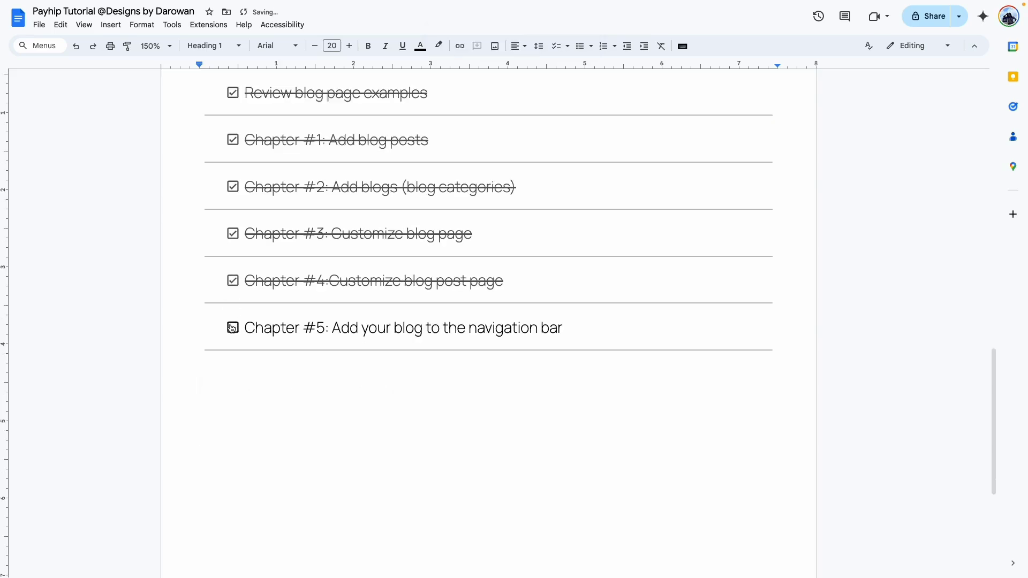
pyautogui.click(232, 328)
pyautogui.scroll(8, 298, 354)
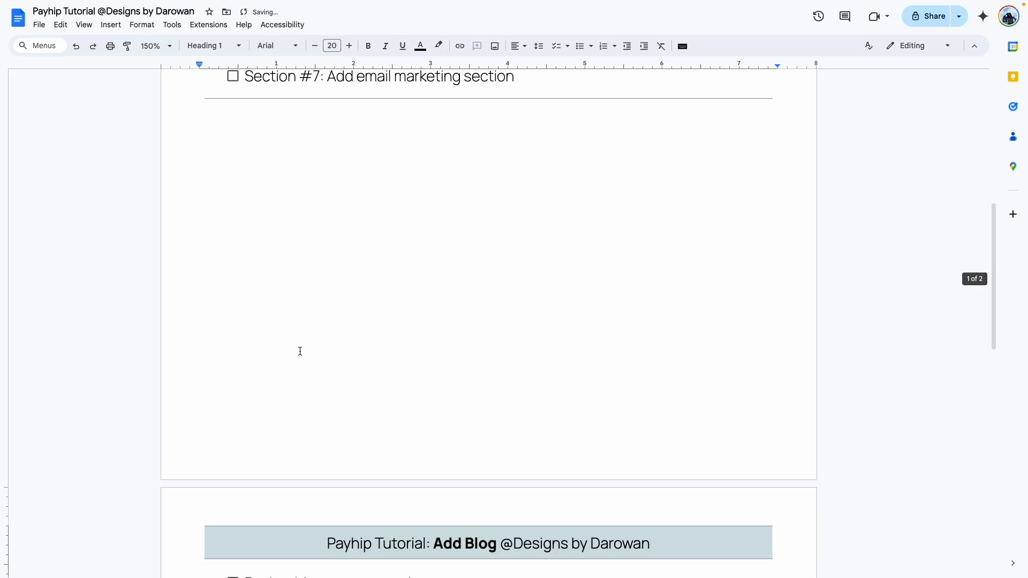
# Review the Home Page Design checklist in the tutorial document, from the home page examples through Section #7: Add email marketing section.
pyautogui.scroll(2, 300, 351)
pyautogui.scroll(1, 309, 350)
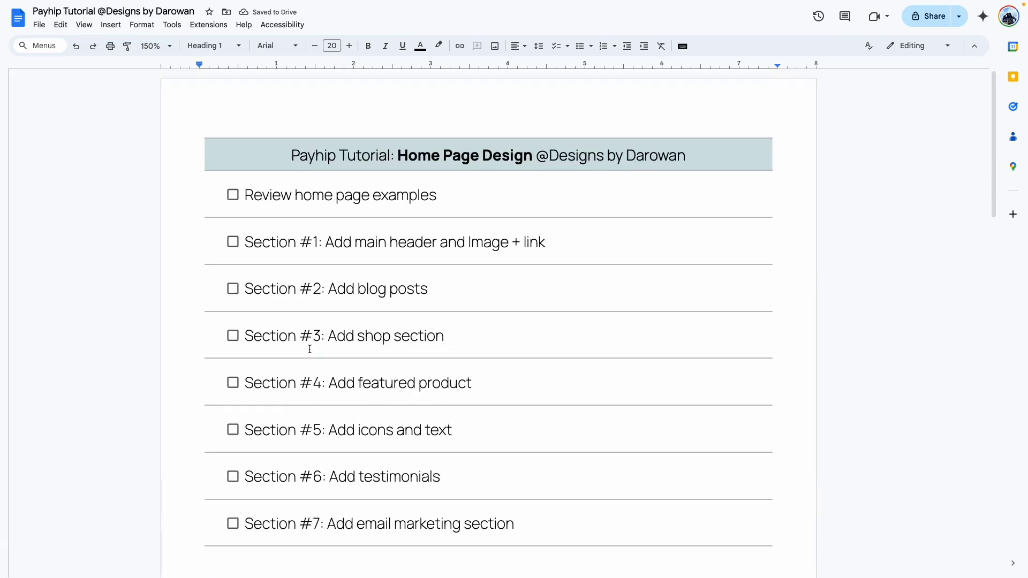
pyautogui.scroll(-2, 309, 348)
pyautogui.scroll(1, 310, 351)
pyautogui.scroll(-1, 309, 349)
pyautogui.scroll(1, 310, 349)
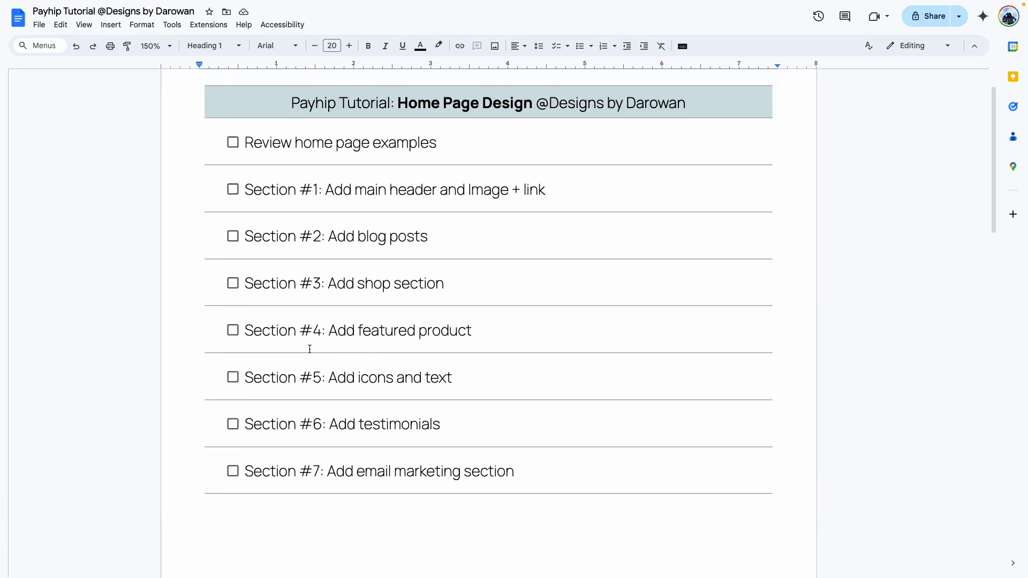
# Switch to the Designs by Darowan website and examine its home page sections, from the main header through the testimonials to the email sign-up form.
pyautogui.click(309, 159)
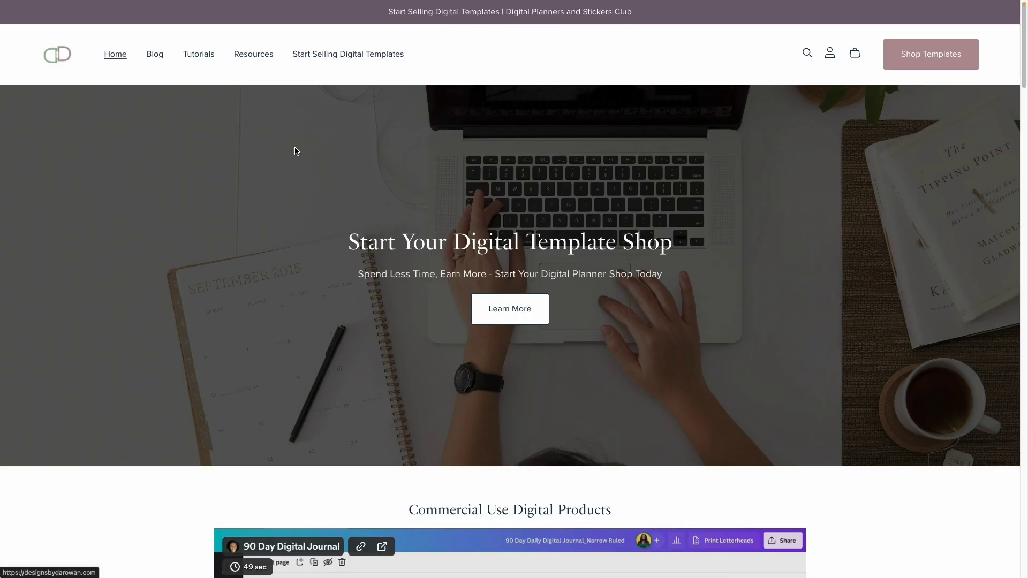
pyautogui.scroll(-10, 294, 151)
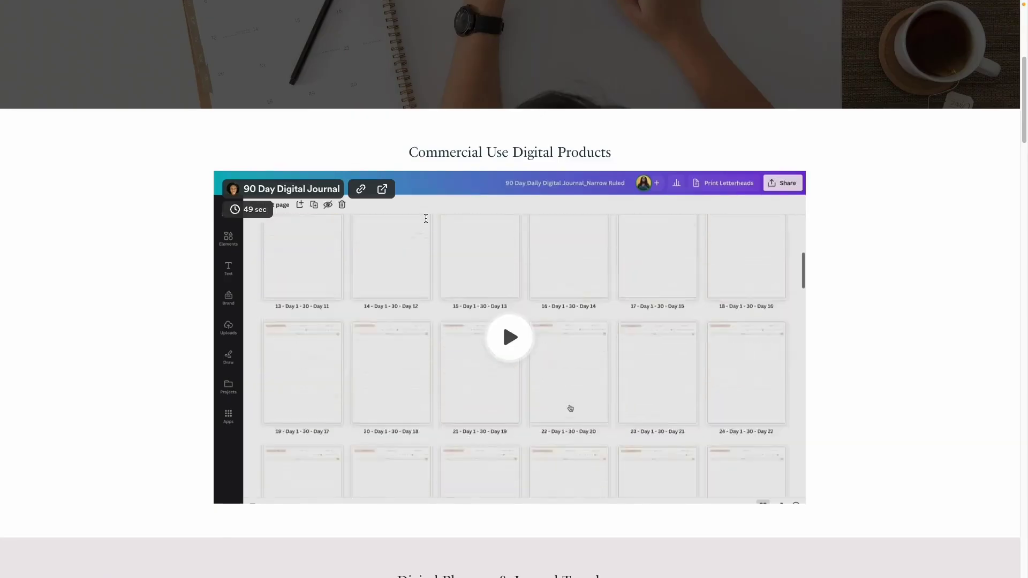
pyautogui.scroll(-9, 423, 224)
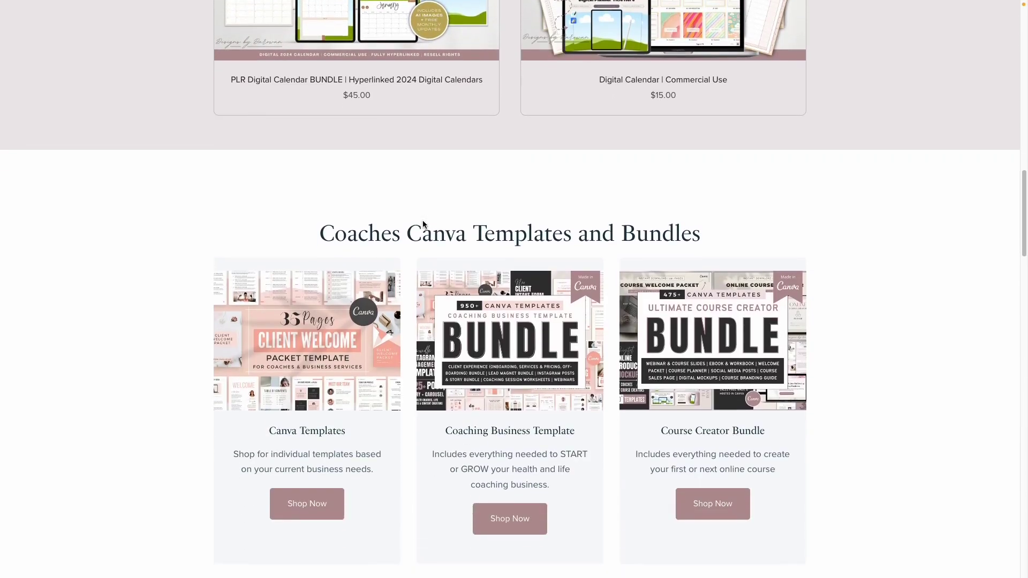
pyautogui.scroll(-9, 423, 220)
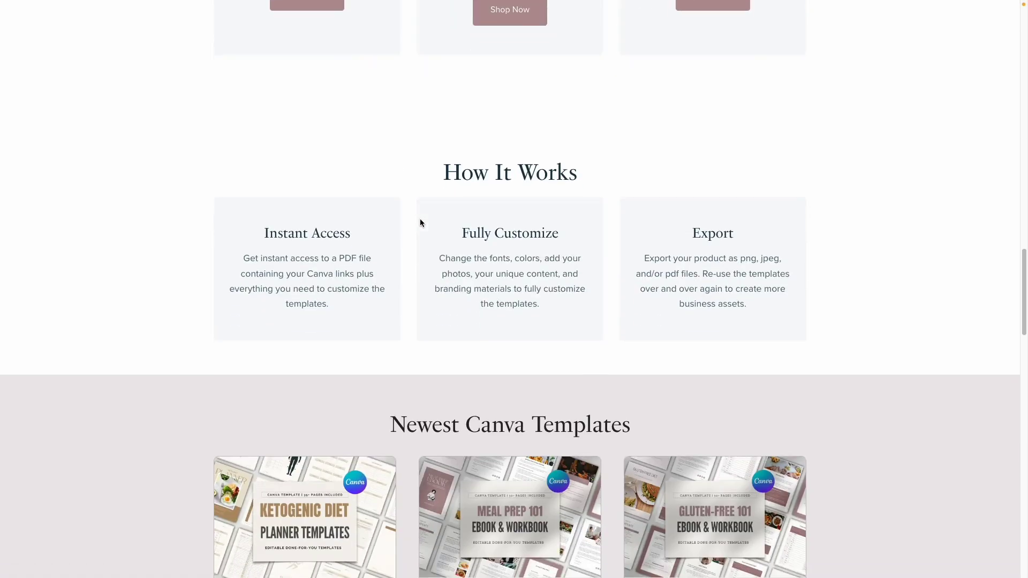
pyautogui.scroll(-12, 420, 222)
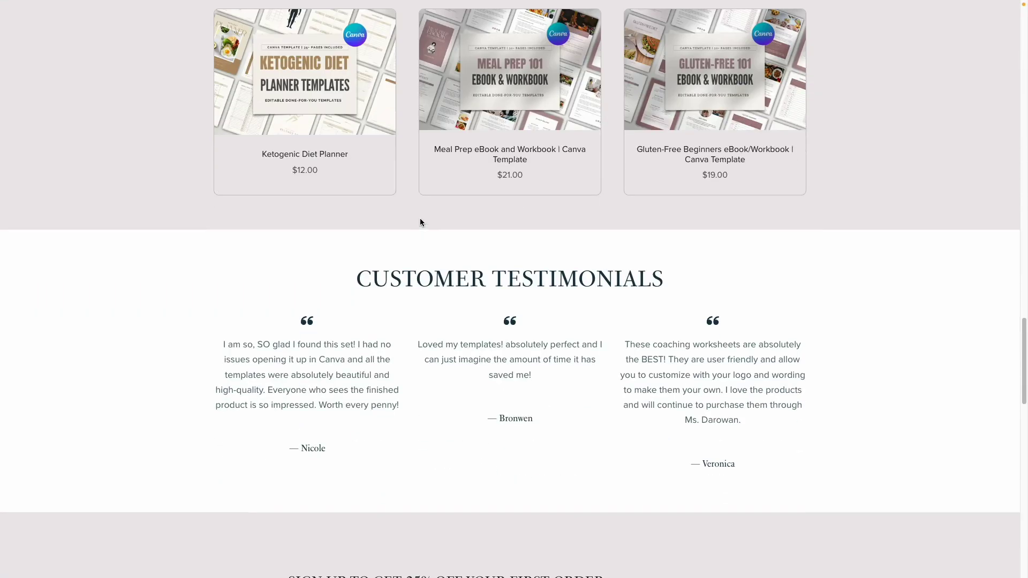
pyautogui.scroll(1, 420, 219)
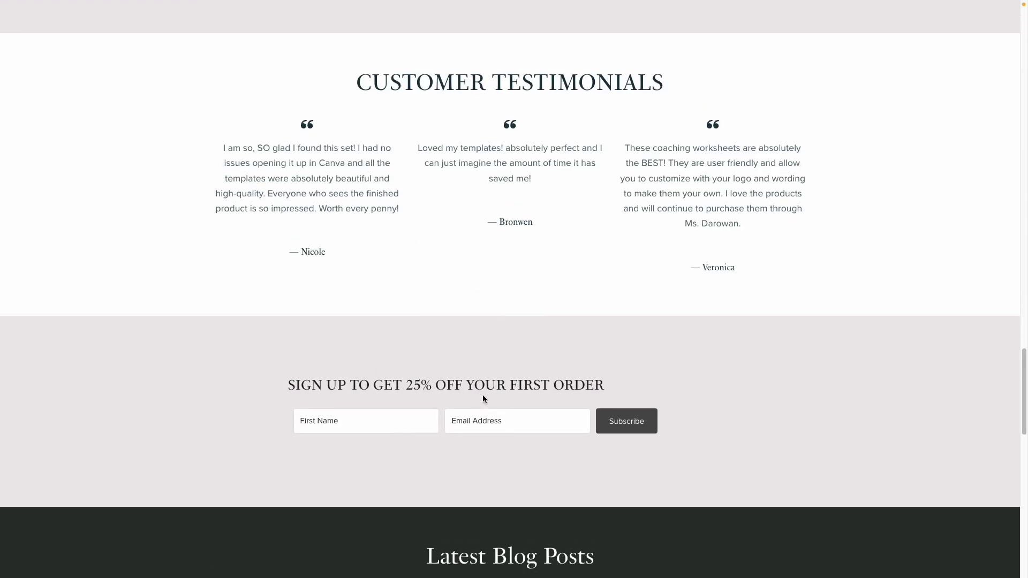
pyautogui.click(387, 419)
pyautogui.click(441, 319)
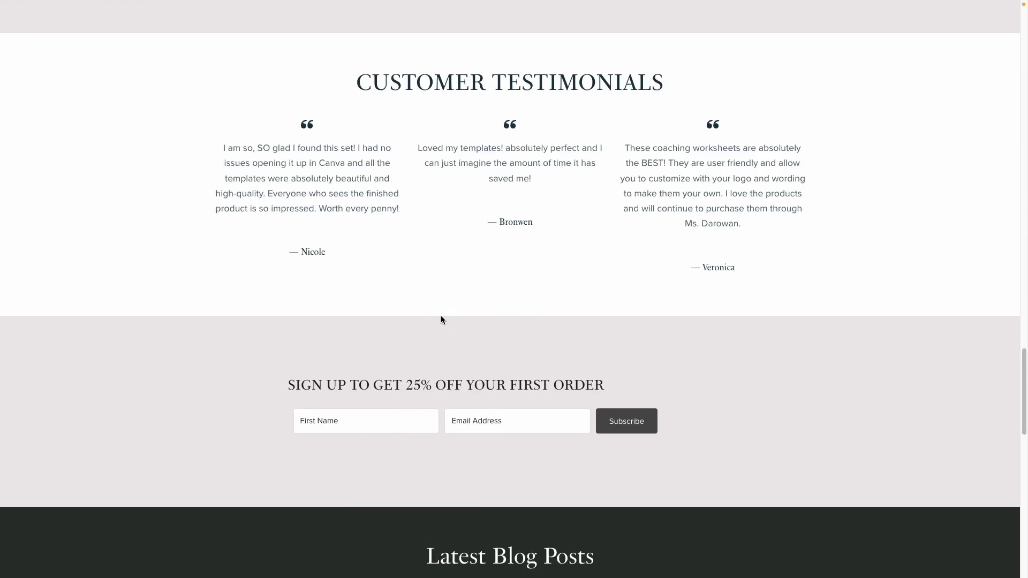